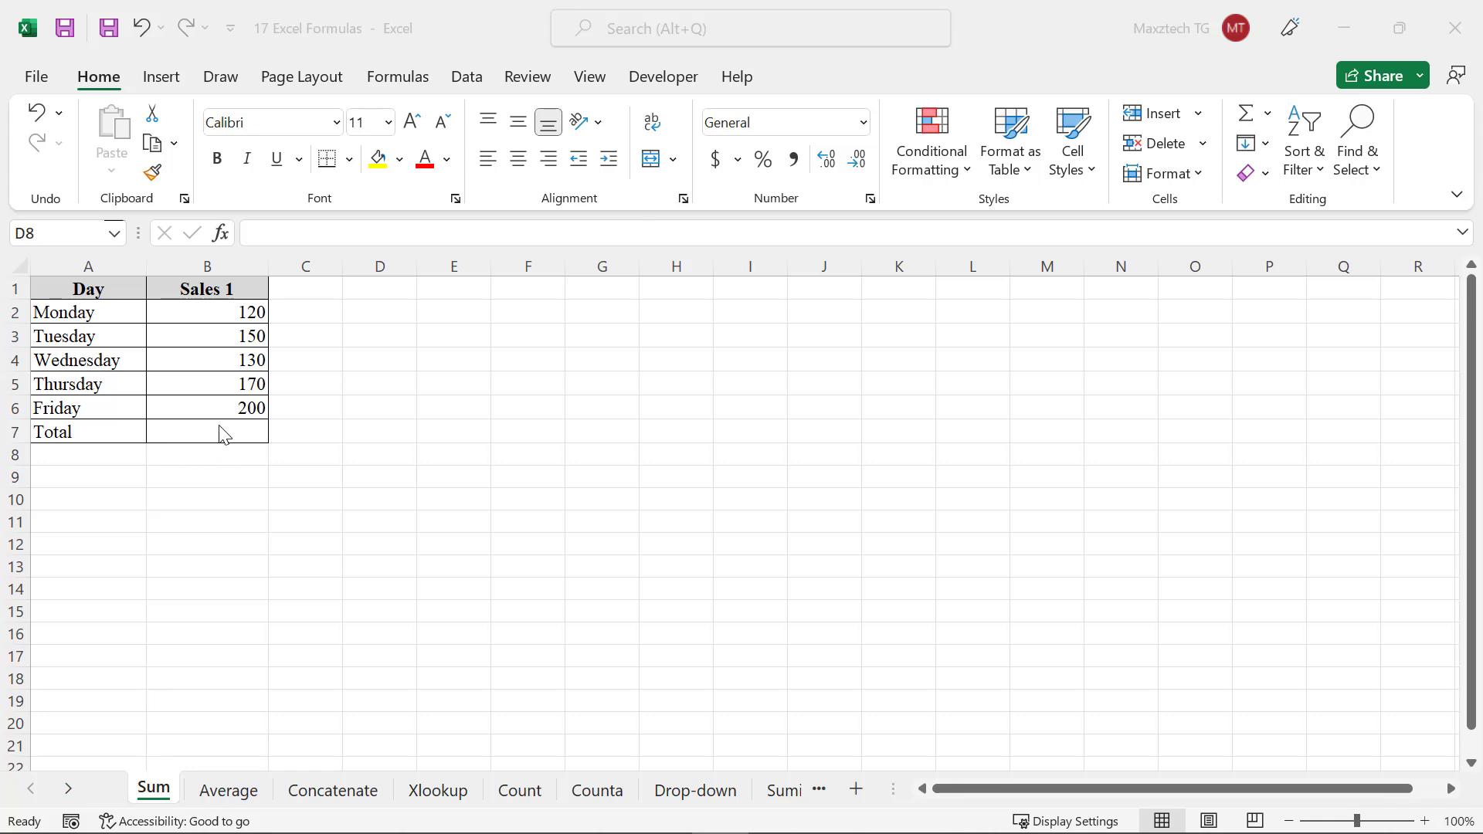
# Enter the formula =sum(B2:B6) in the Total cell B7 to add up the Sales 1 values
pyautogui.click(262, 433)
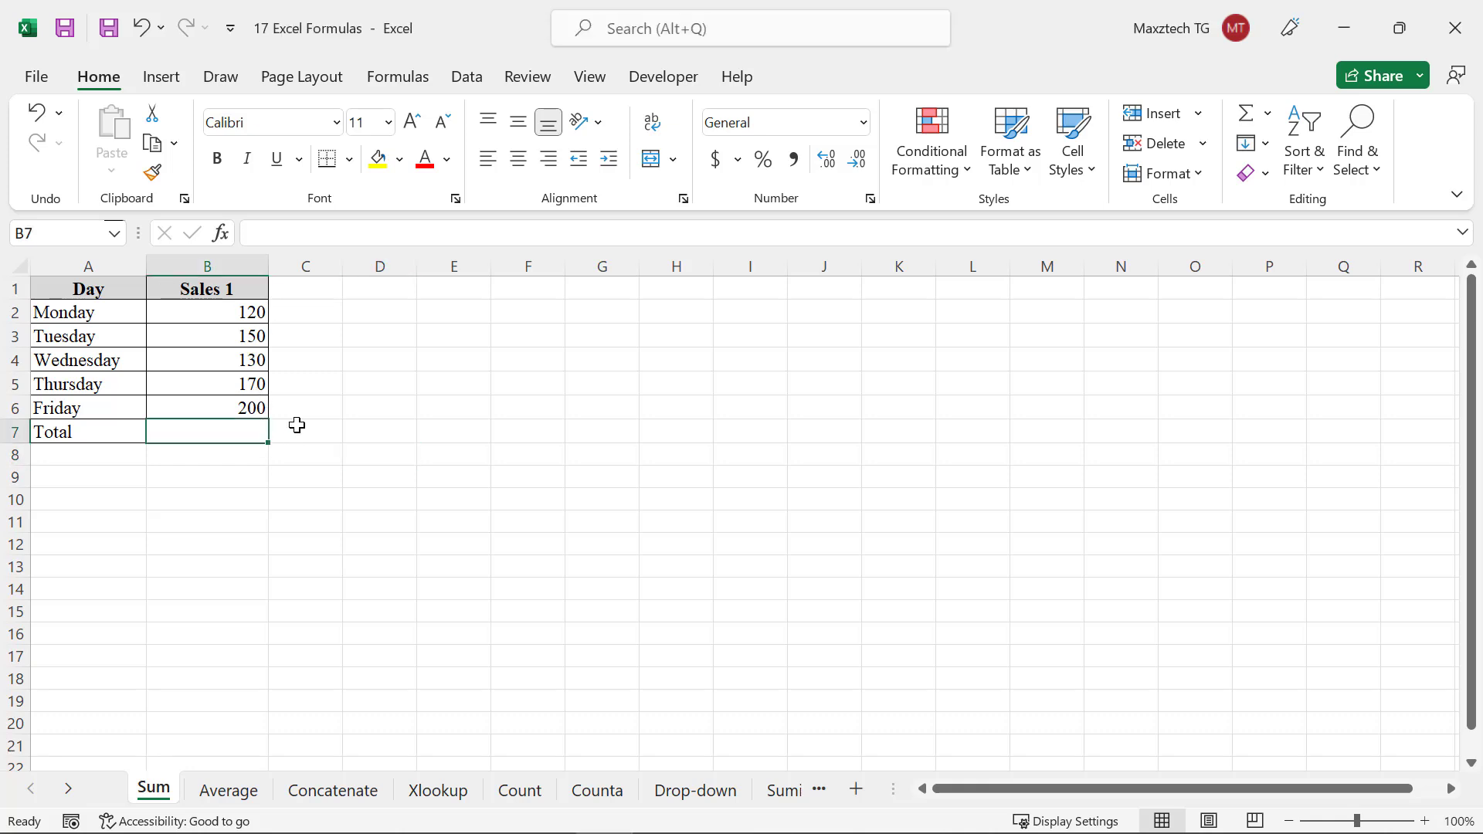
pyautogui.write('=sum(')
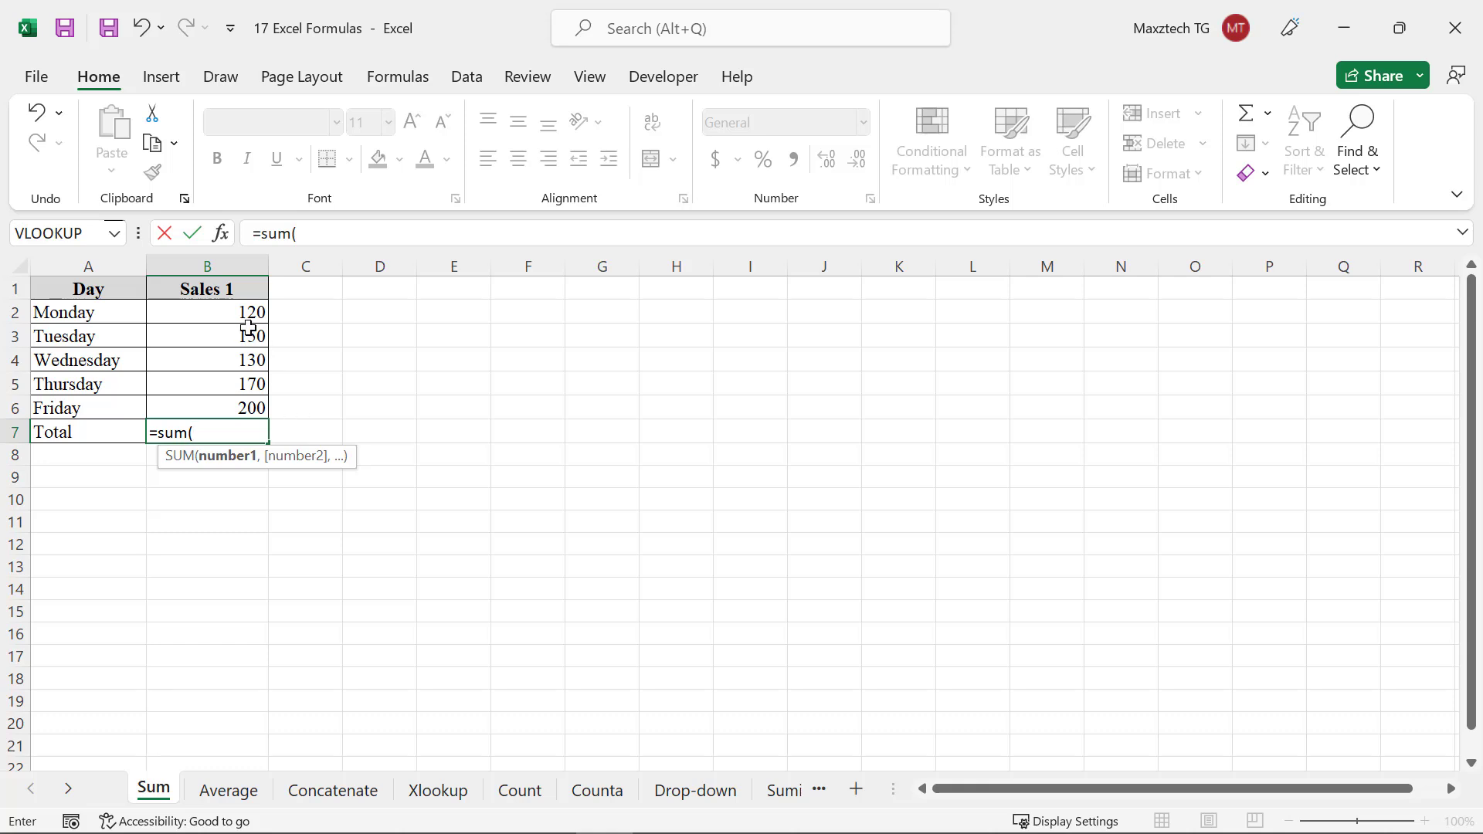
pyautogui.moveTo(249, 310); pyautogui.dragTo(245, 408)
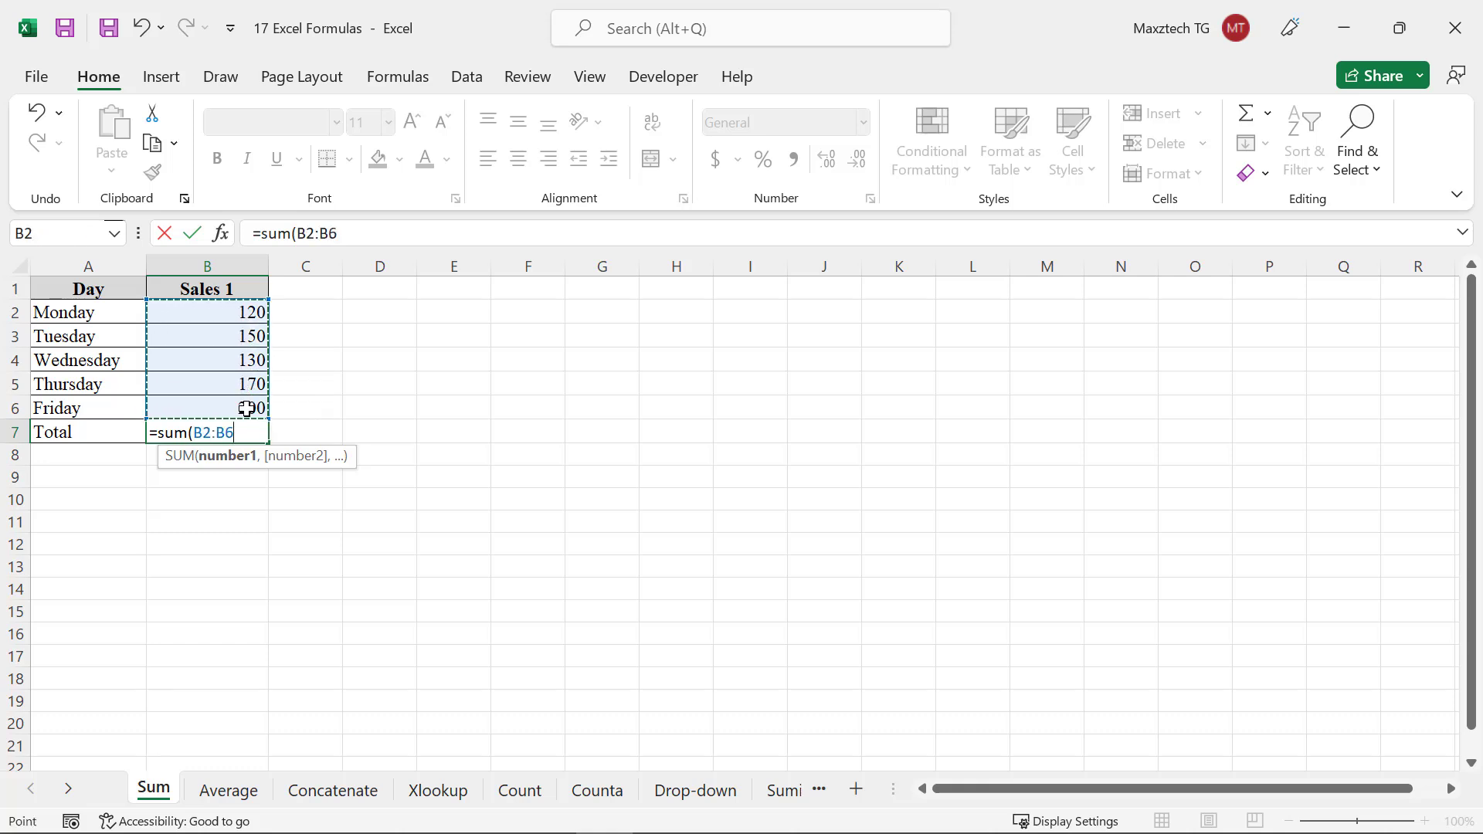
pyautogui.write(')')
pyautogui.press('Return')
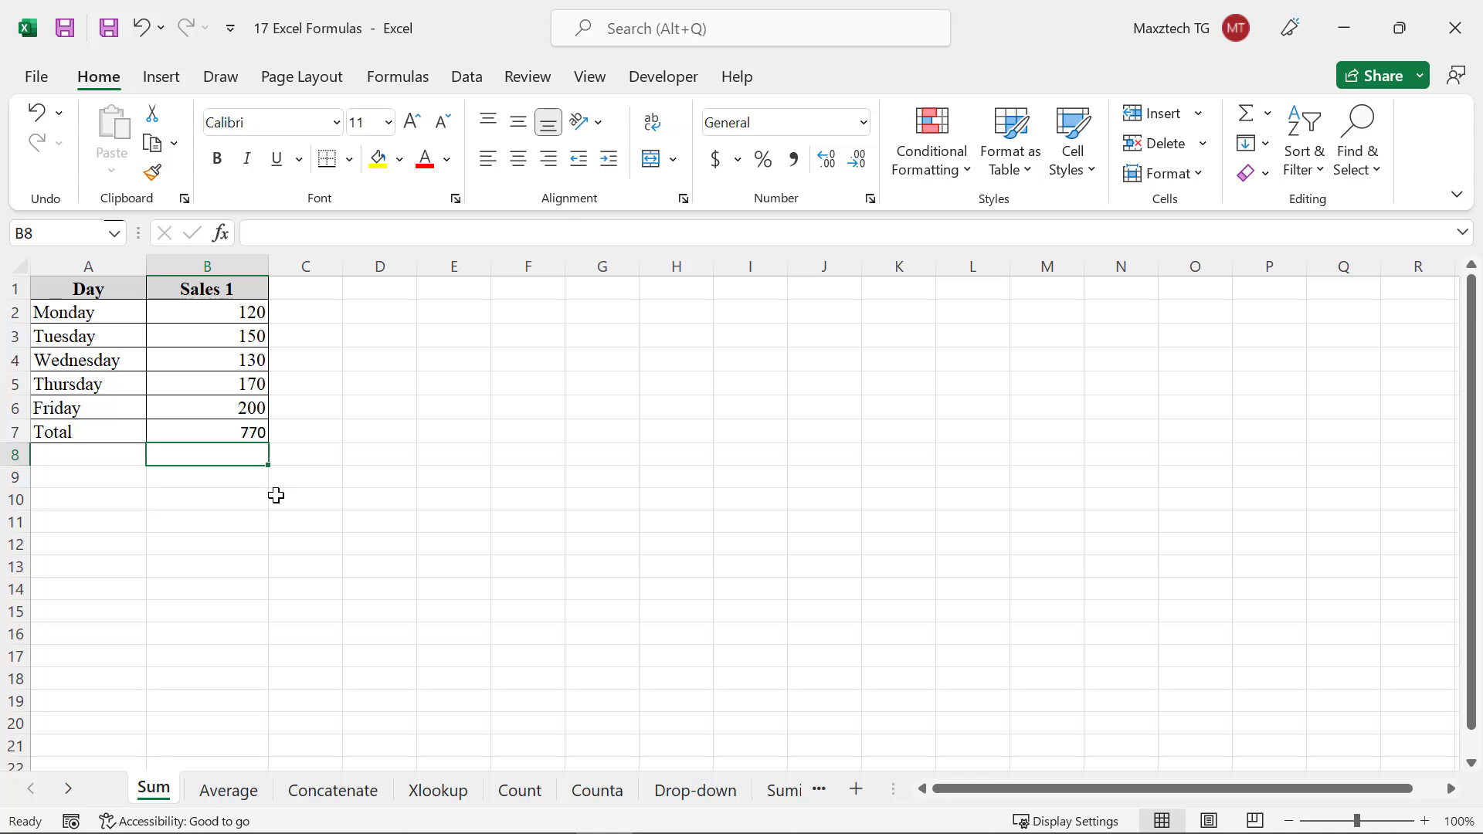
# Enter =sum(B2,B3) in cell B8 to add the Monday and Tuesday sales
pyautogui.write('=sum(')
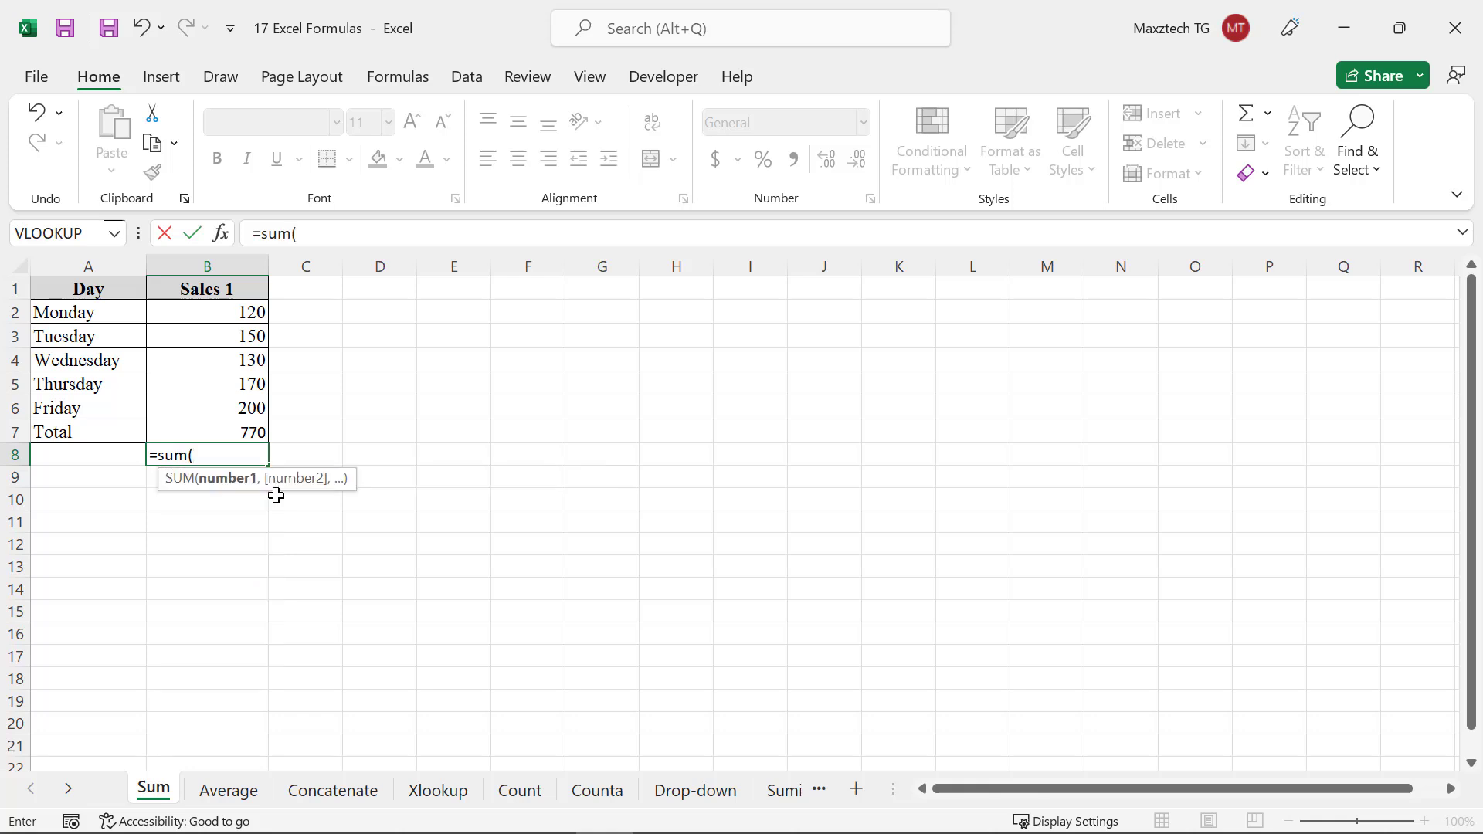
pyautogui.click(210, 313)
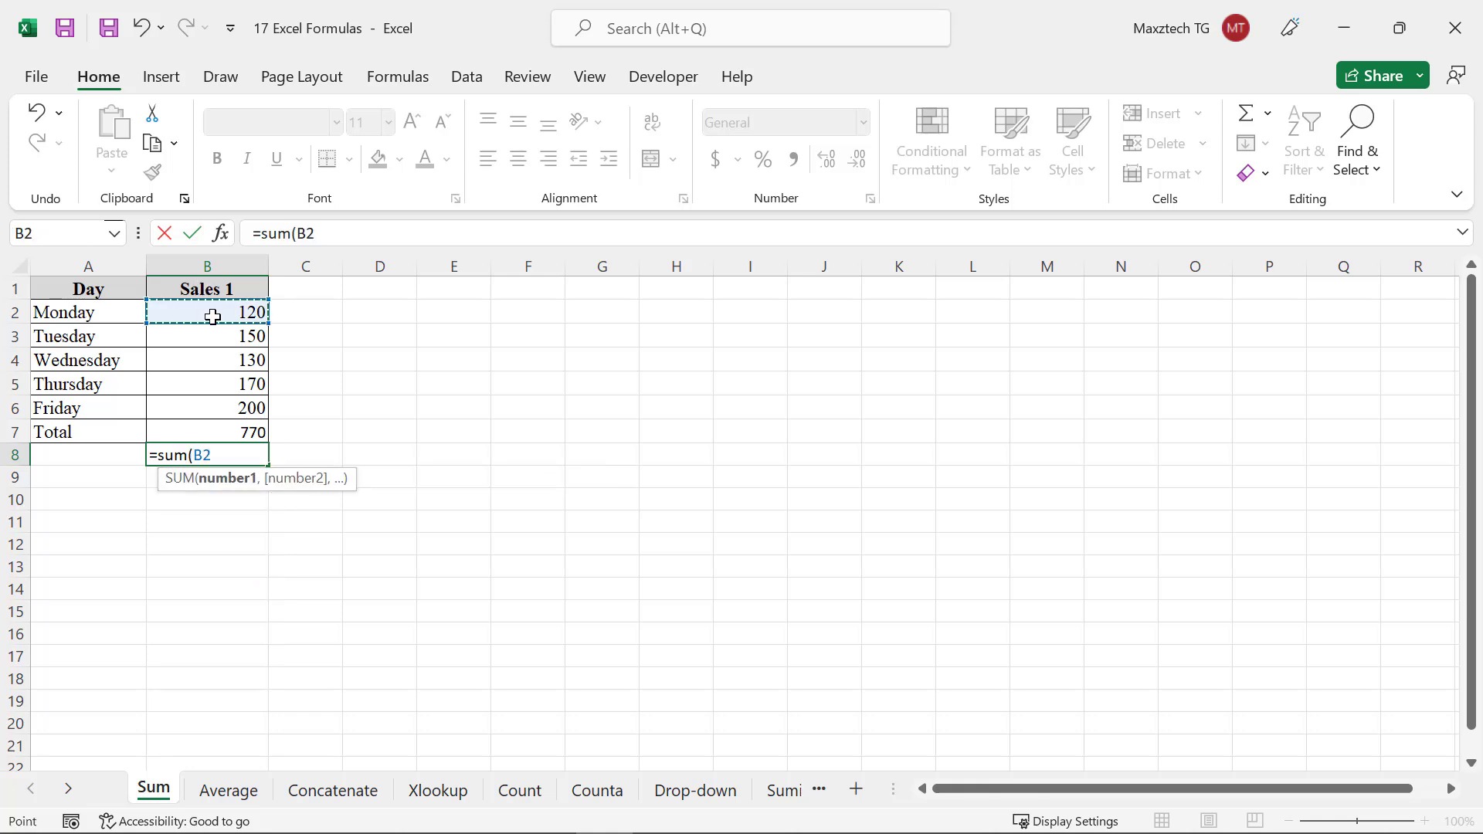
pyautogui.write(',')
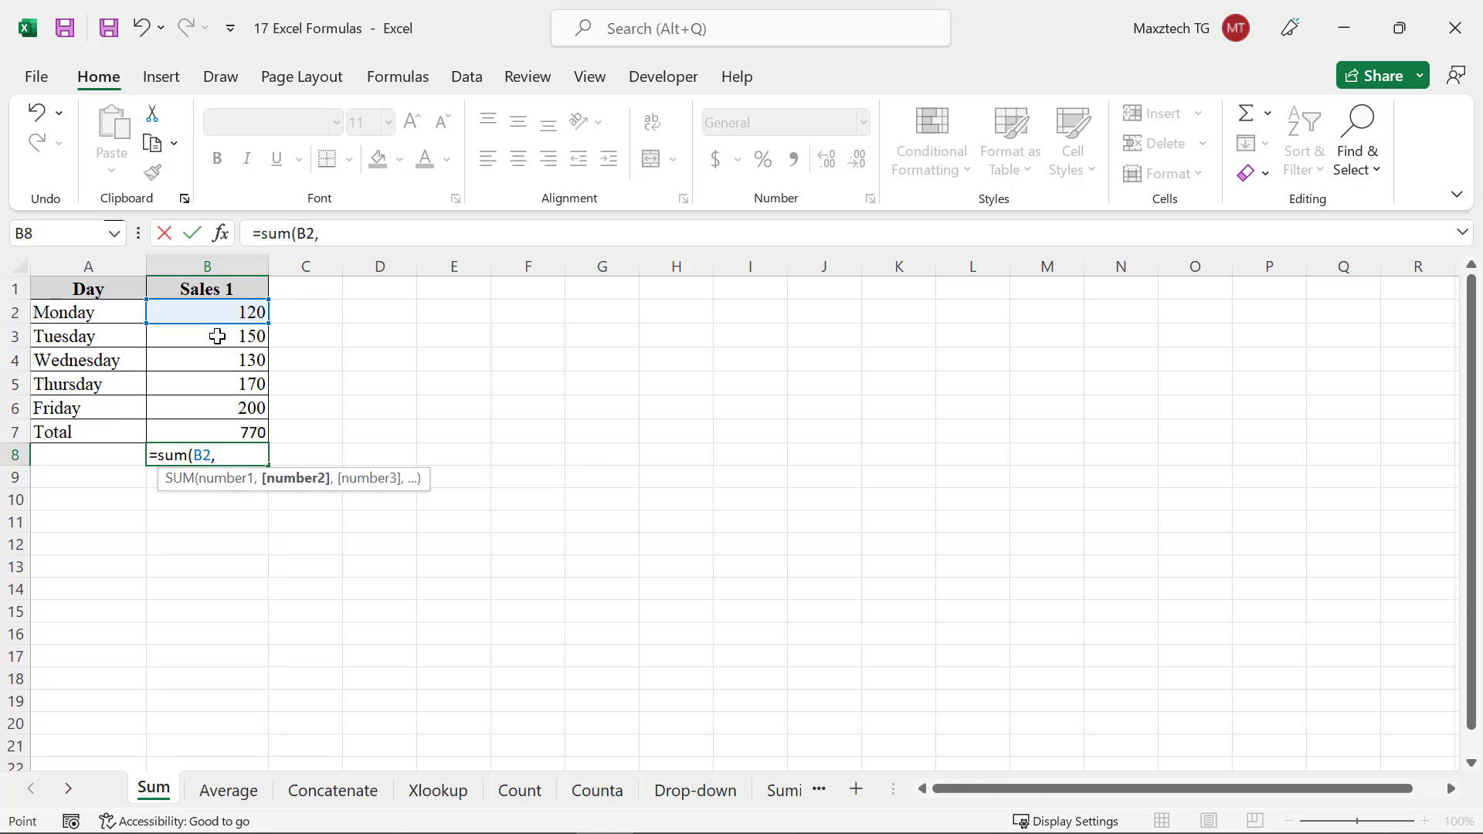
pyautogui.click(217, 336)
pyautogui.write(')')
pyautogui.press('Return')
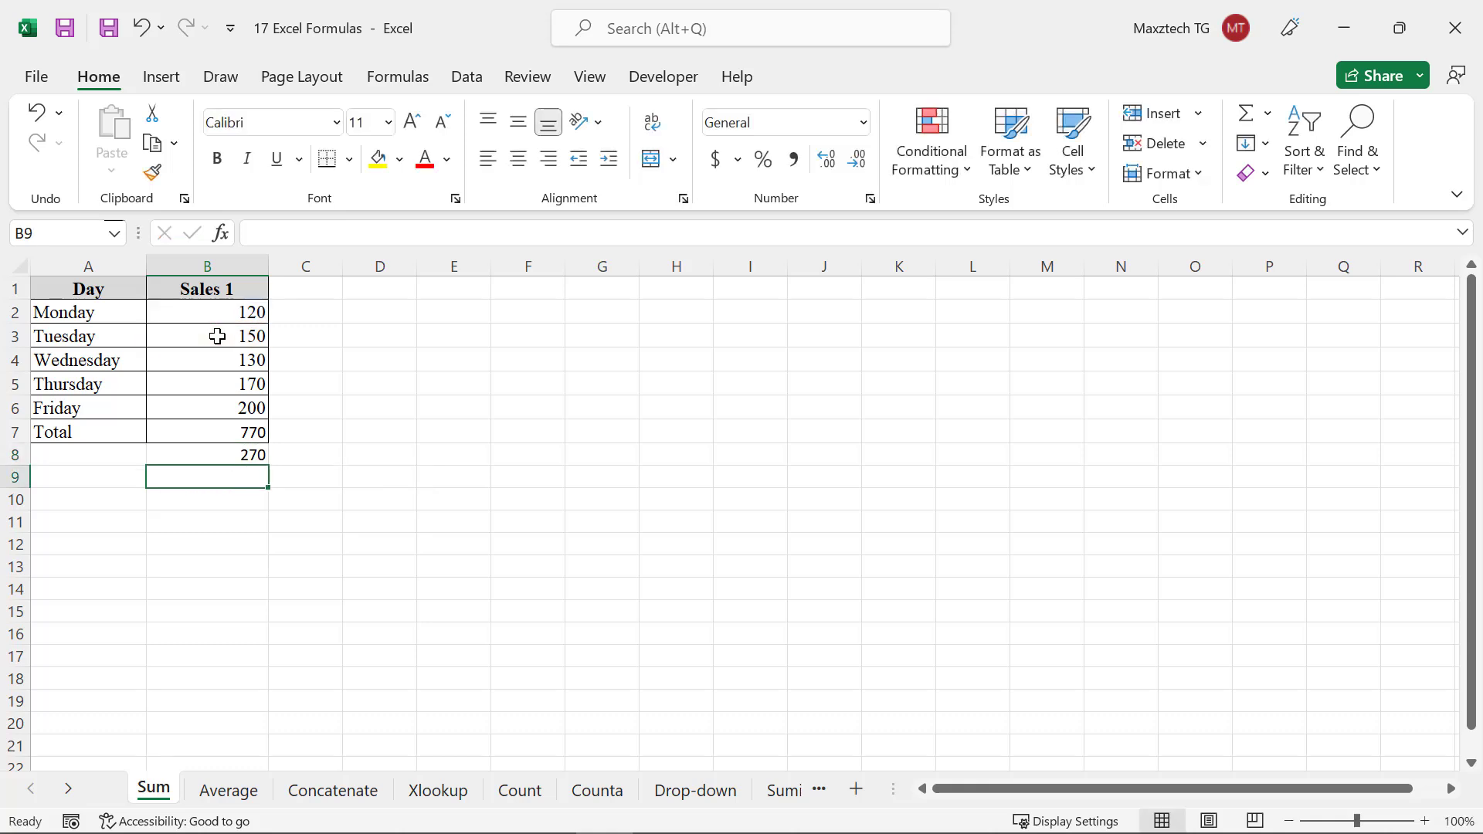
# Enter the arithmetic formula =120+150 in cell B9
pyautogui.write('=120+')
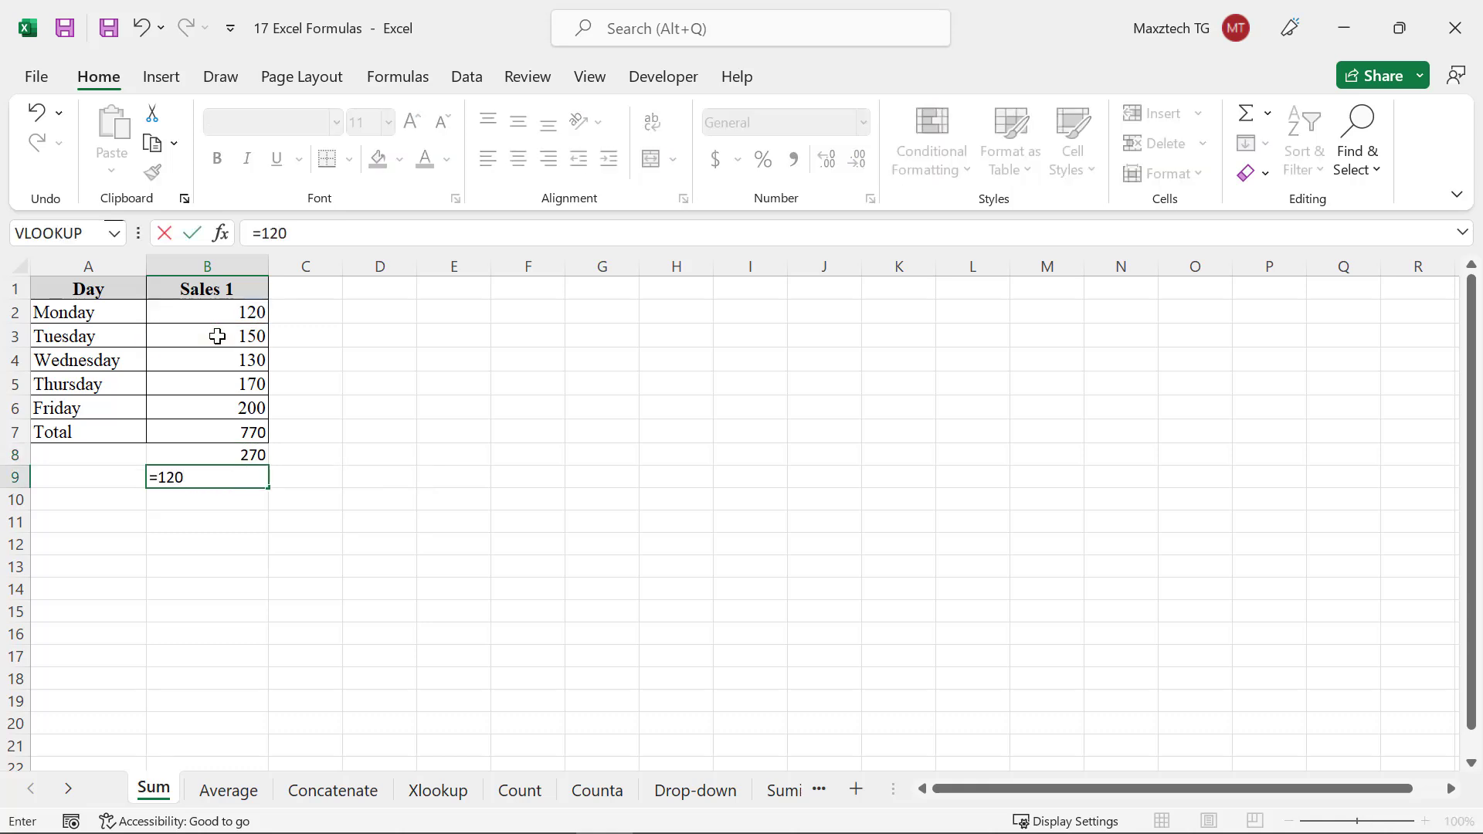
pyautogui.write('150')
pyautogui.press('Return')
pyautogui.click(501, 471)
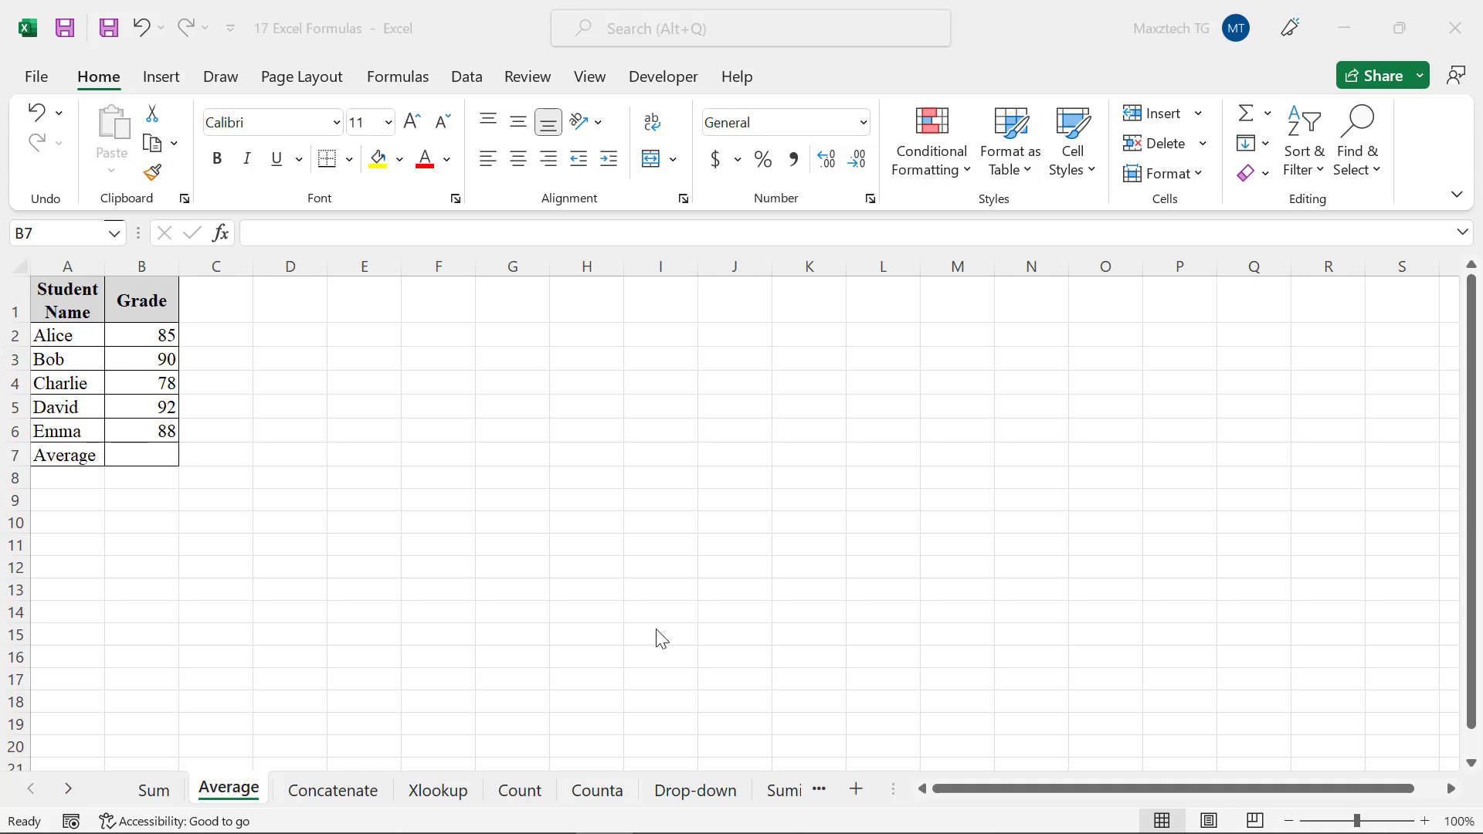
# On the Average sheet, enter =average(B2:B6) in the Average cell B7 for the student grades
pyautogui.click(140, 449)
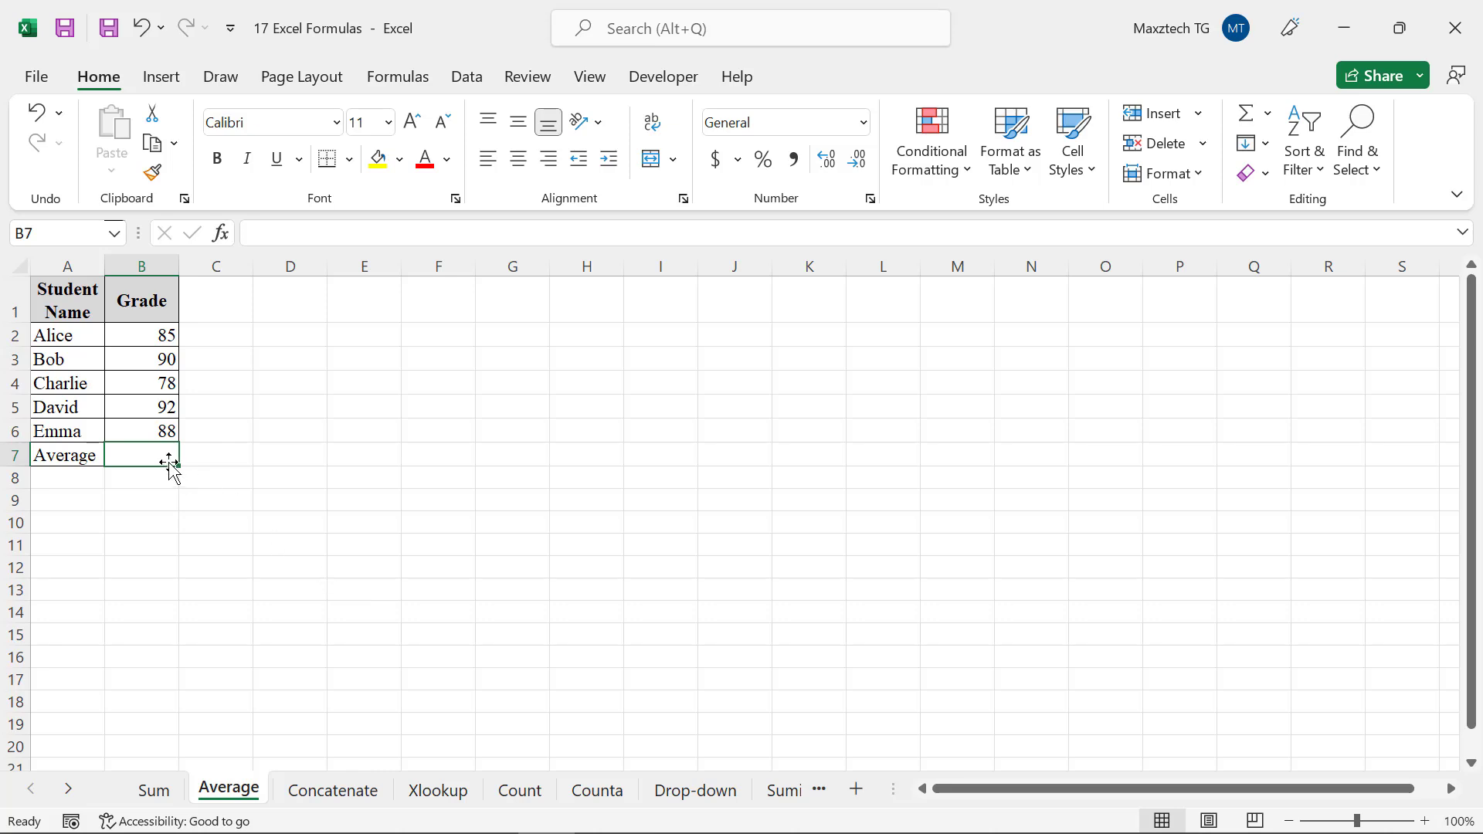
pyautogui.write('=a')
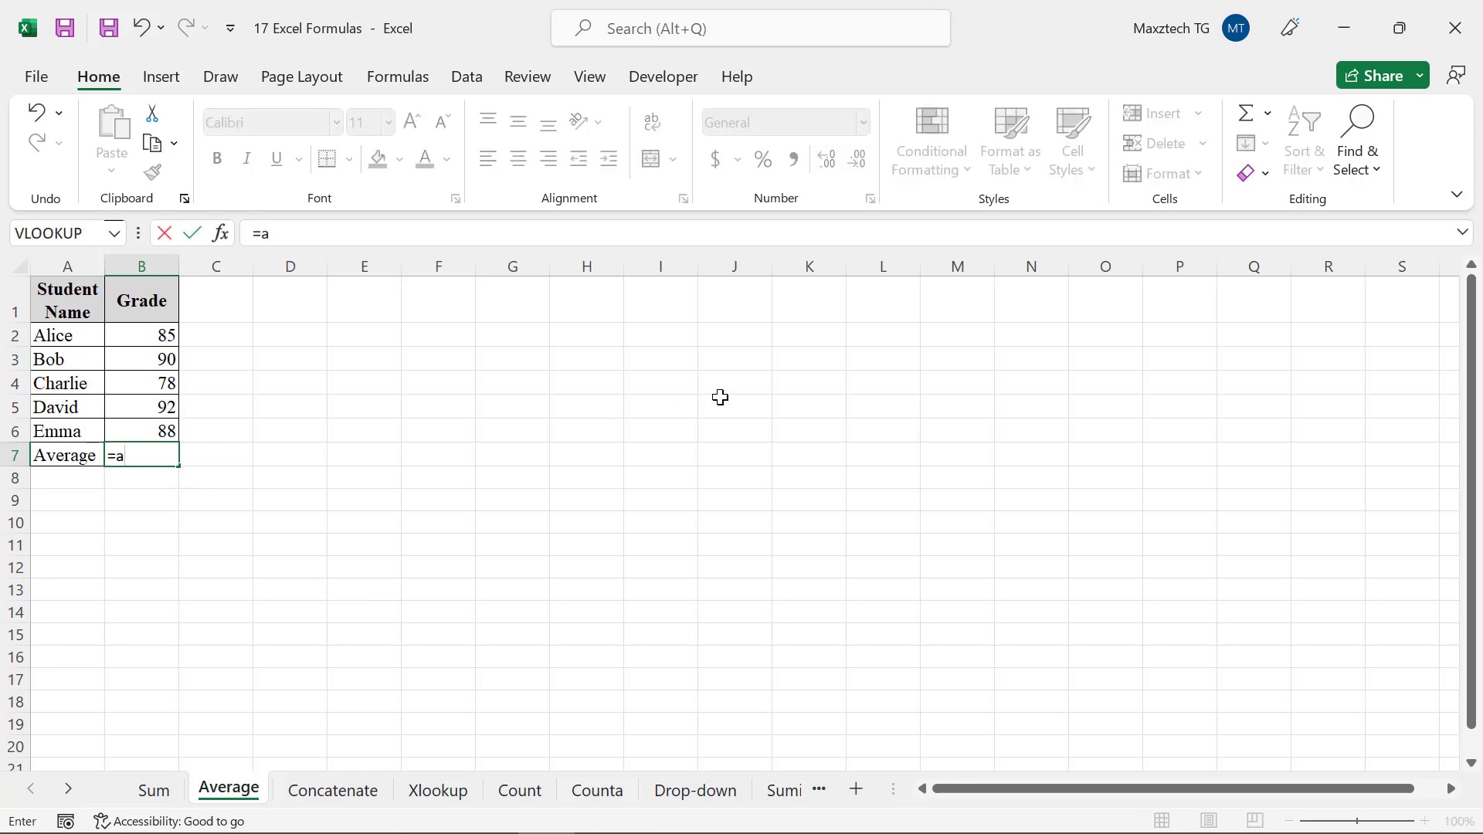
pyautogui.write('verage(')
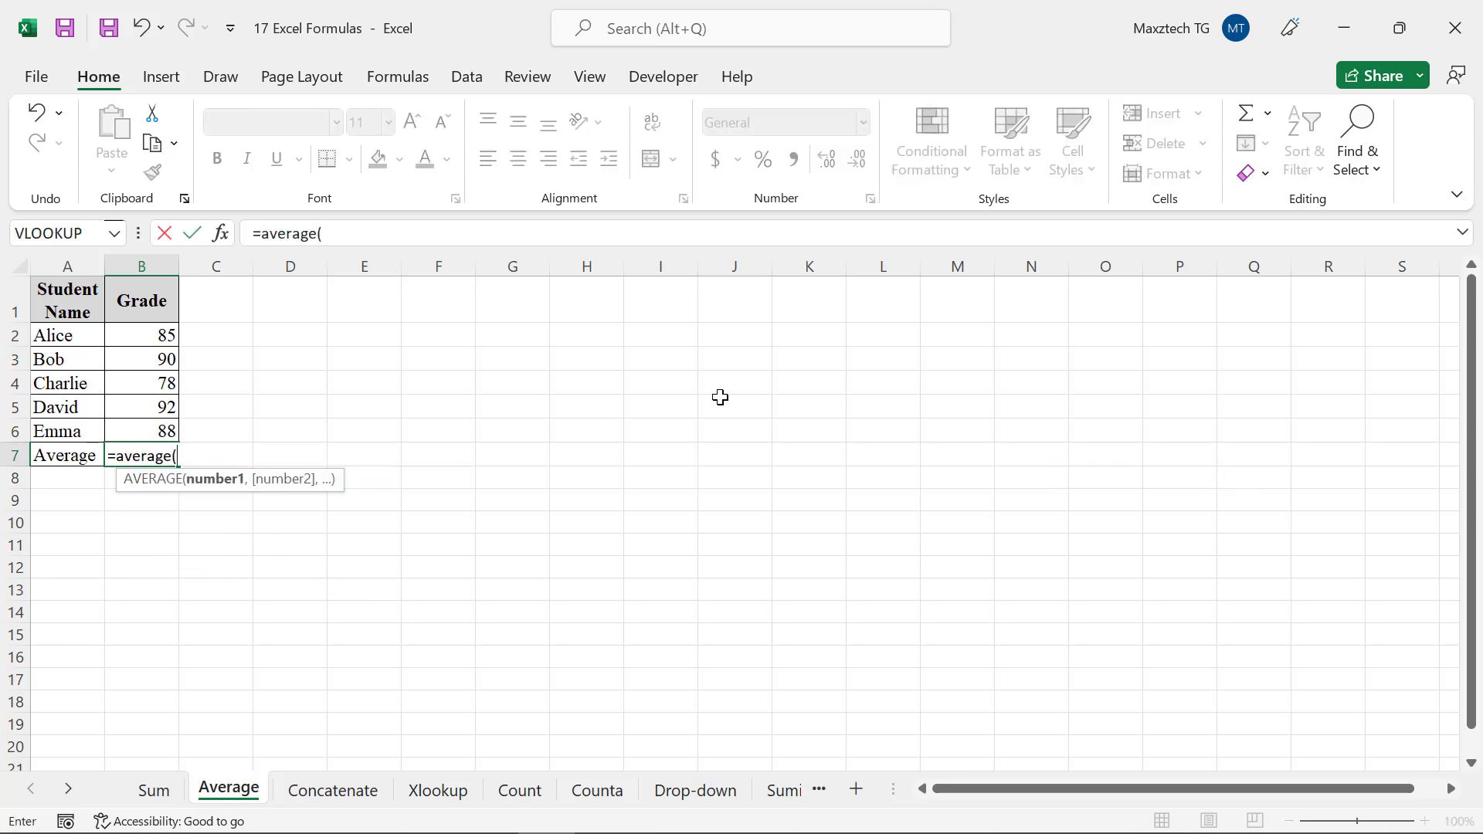
pyautogui.click(168, 331)
pyautogui.moveTo(163, 357); pyautogui.dragTo(166, 420)
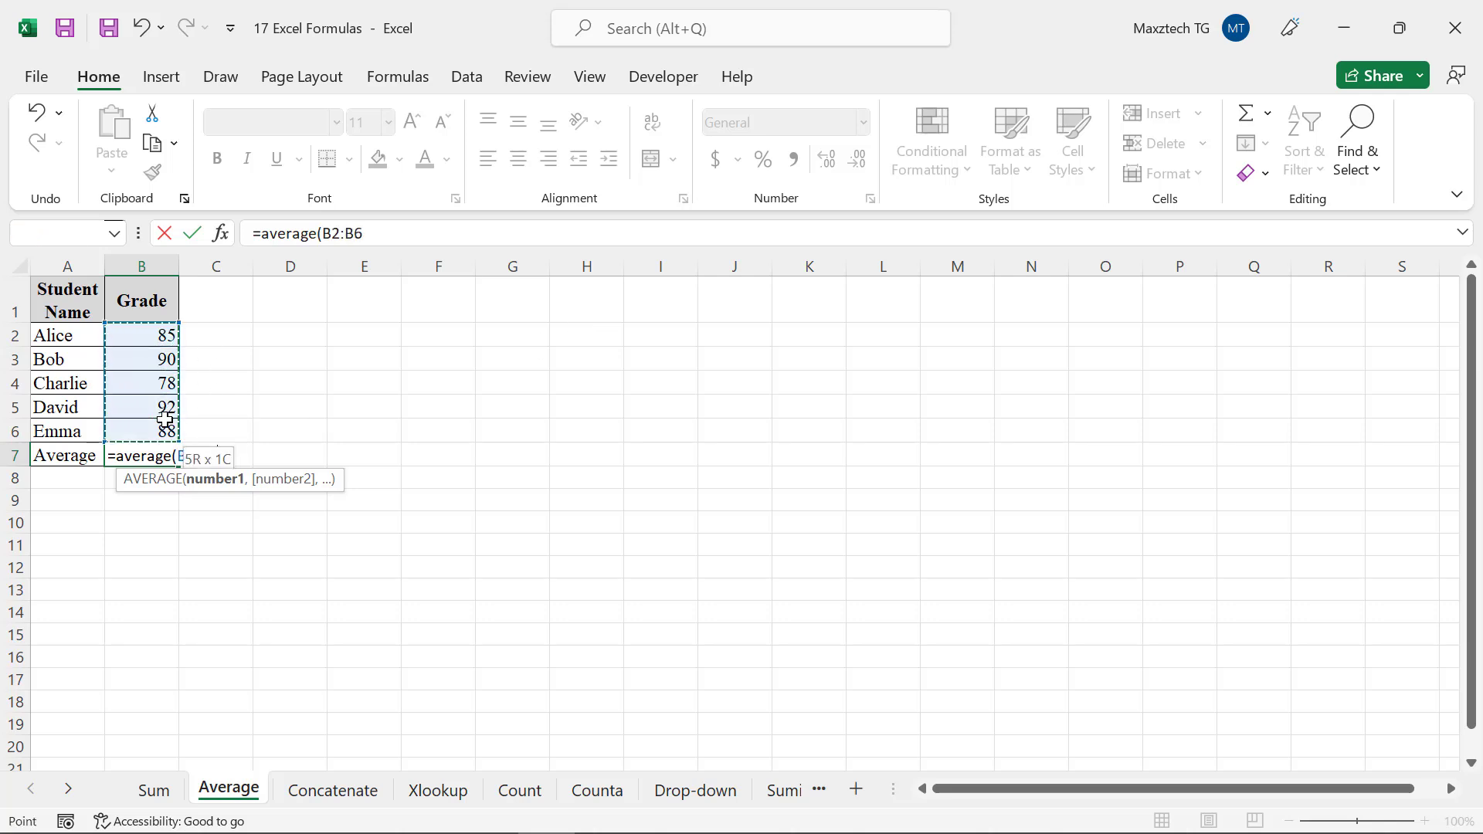
pyautogui.press('Return')
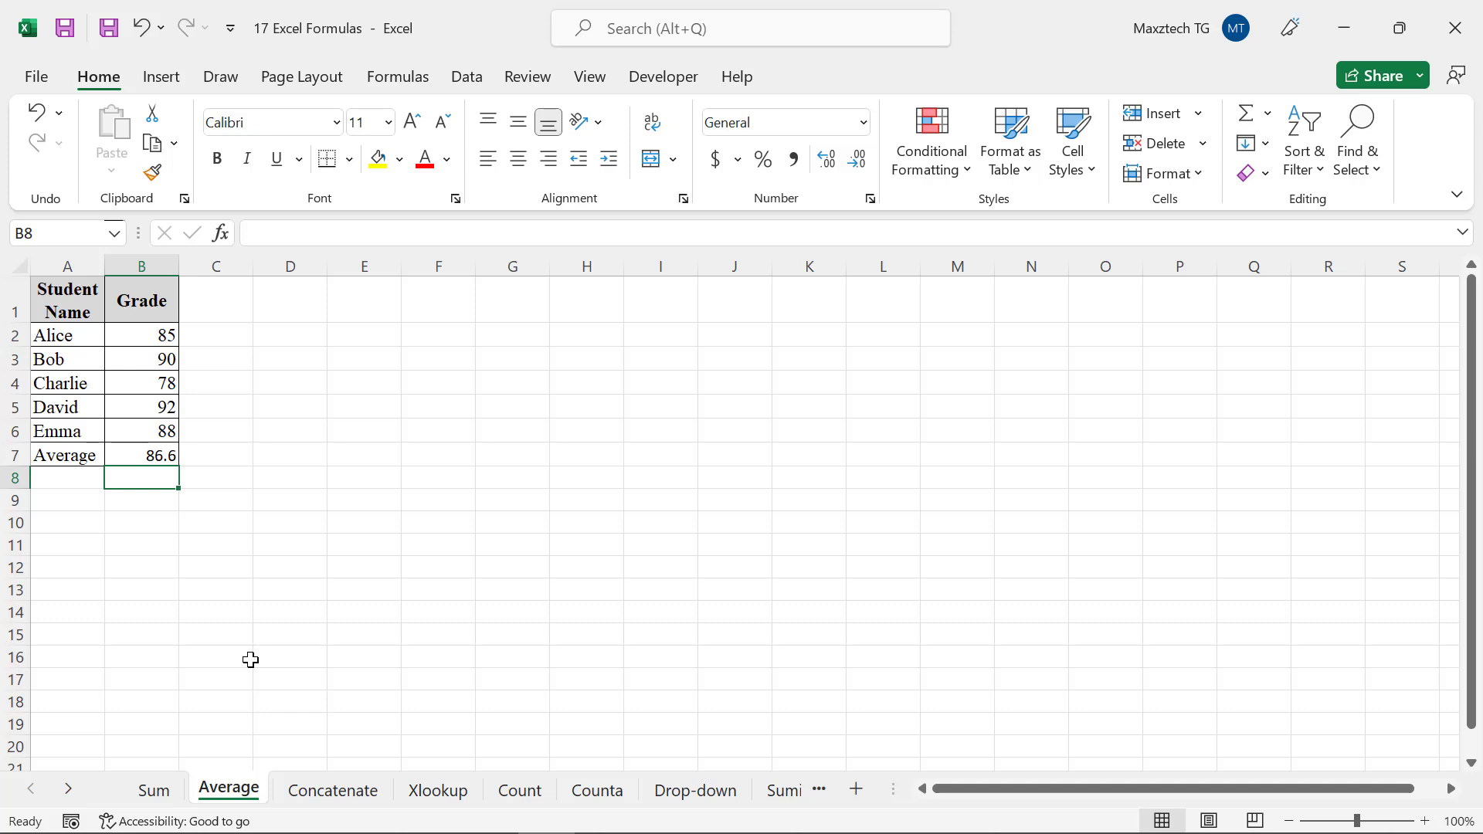
# Enter =average(B2,B3) in cell B8 to average the first two grades
pyautogui.write('=')
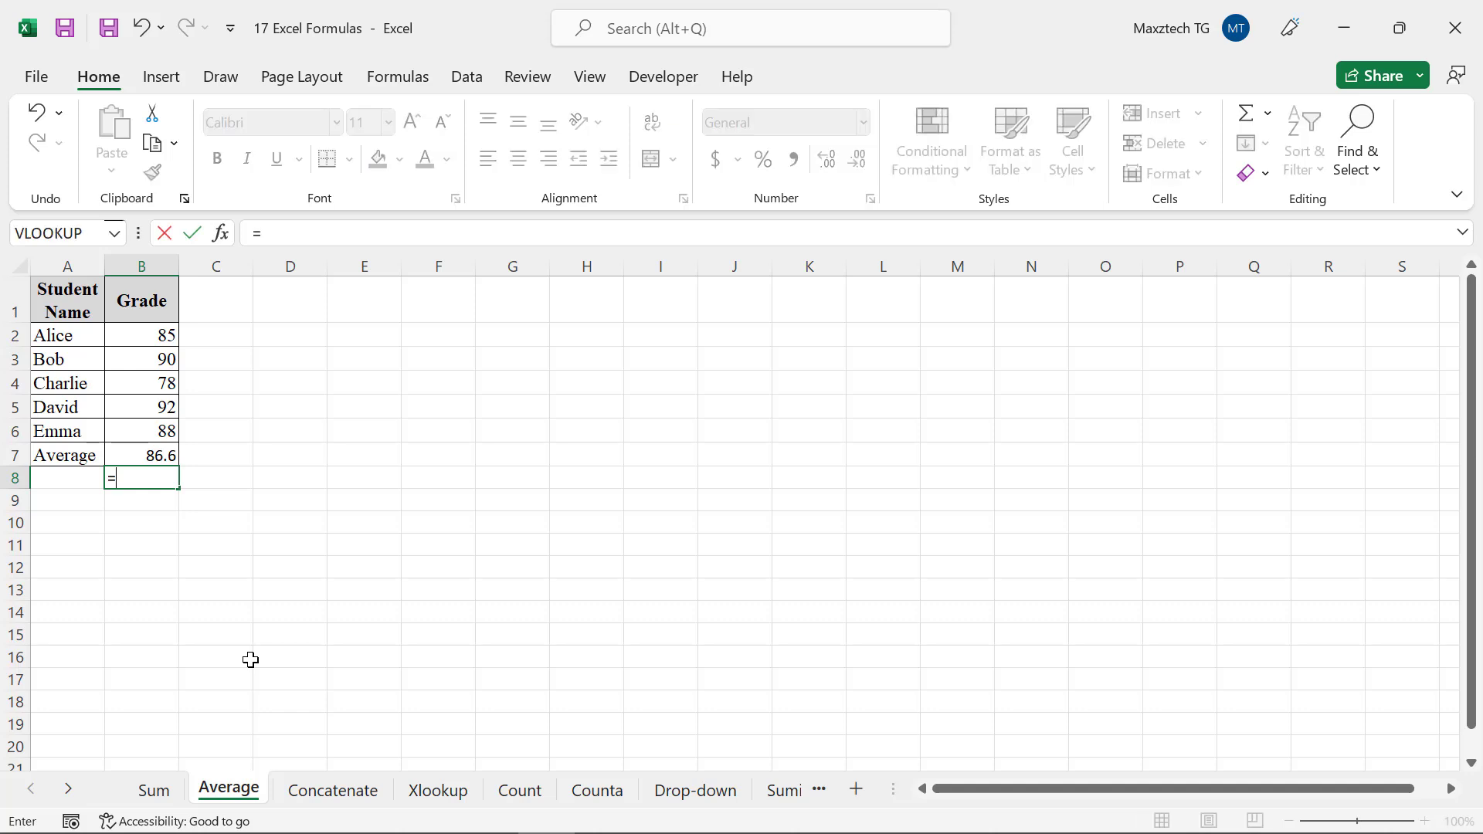
pyautogui.write('average')
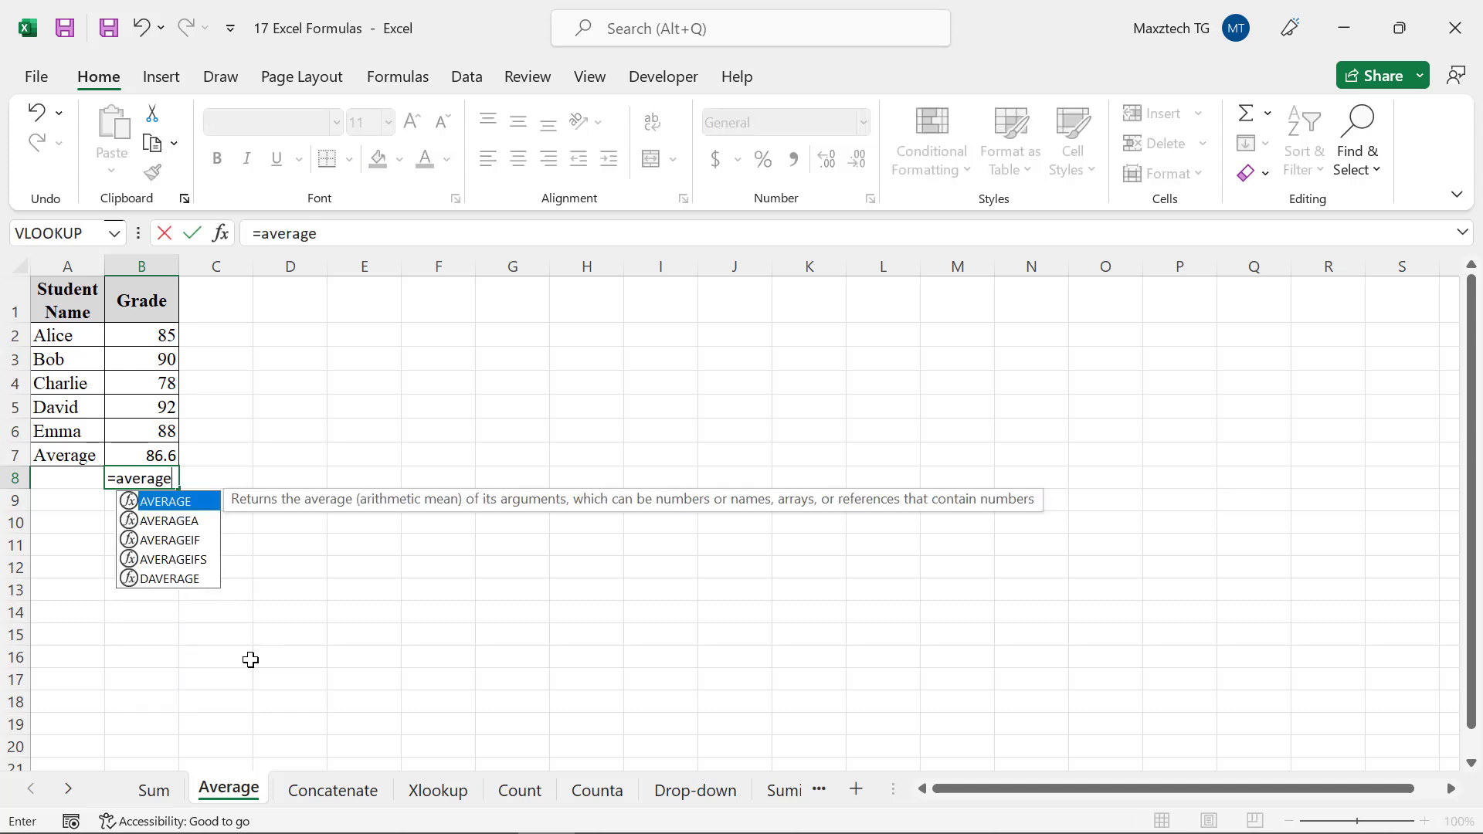
pyautogui.write('(')
pyautogui.click(144, 336)
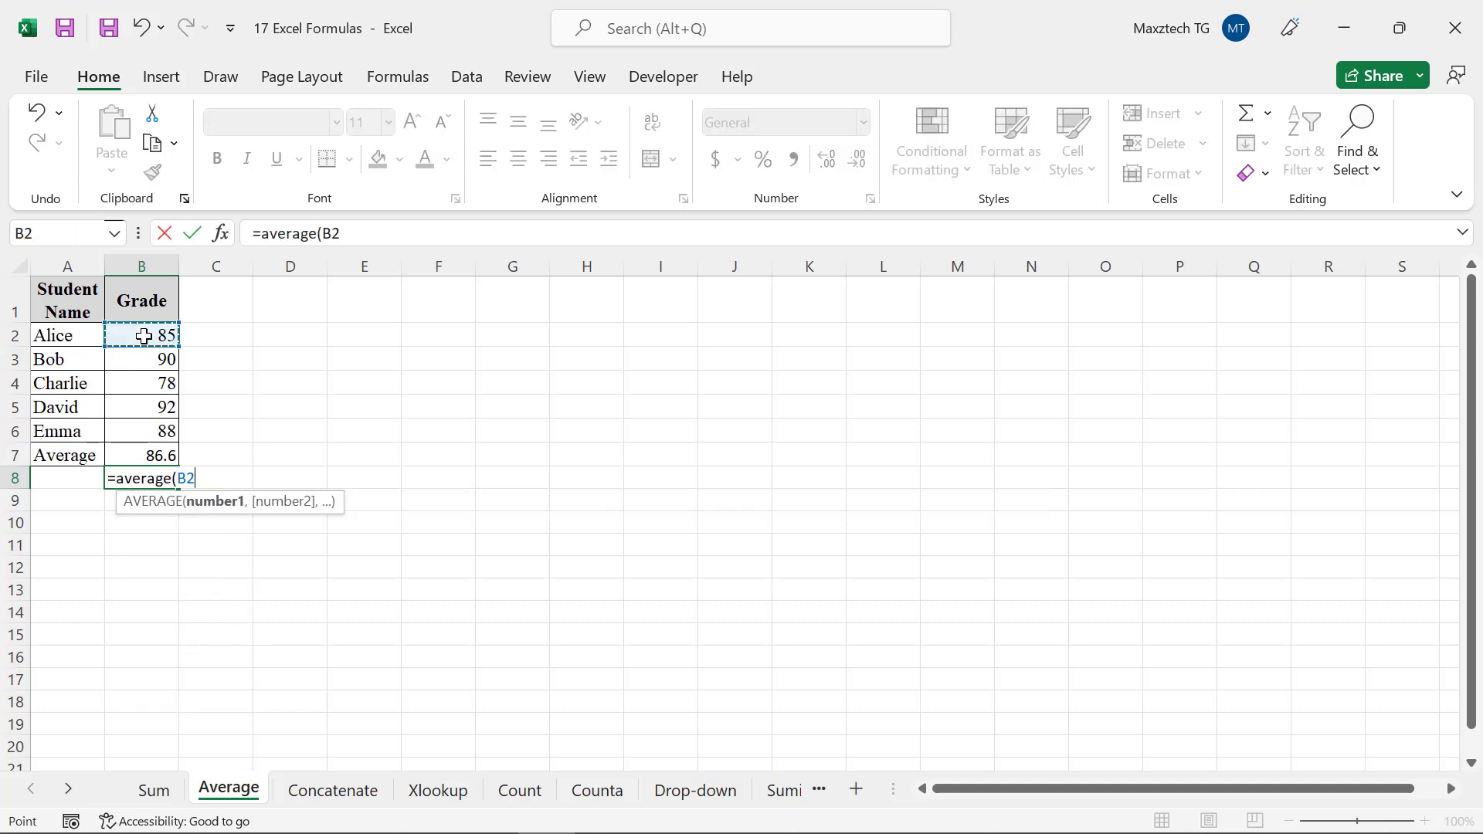
pyautogui.write(',')
pyautogui.click(148, 366)
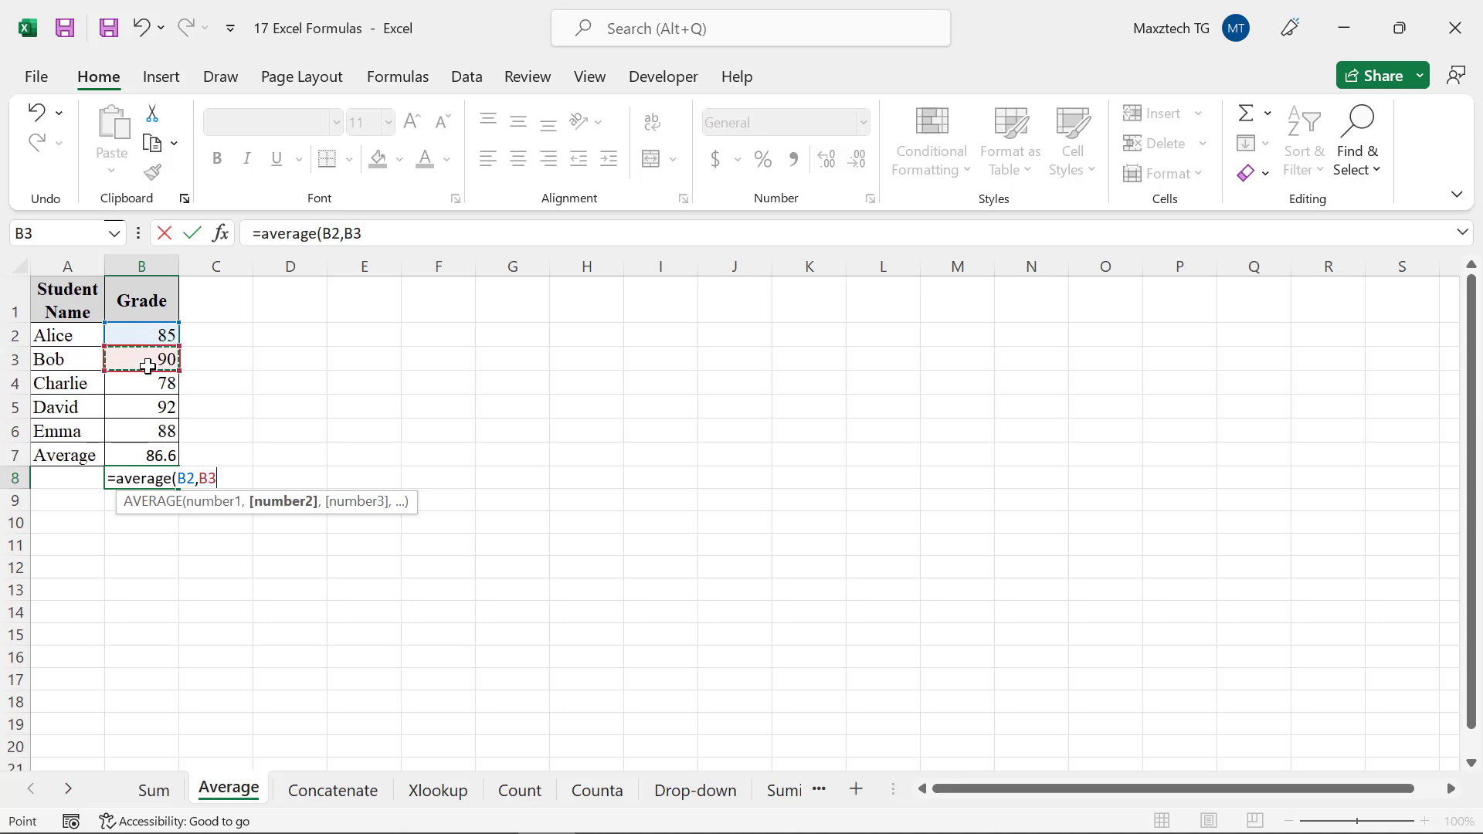
pyautogui.write(')')
pyautogui.hotkey('ctrl', 'Return')
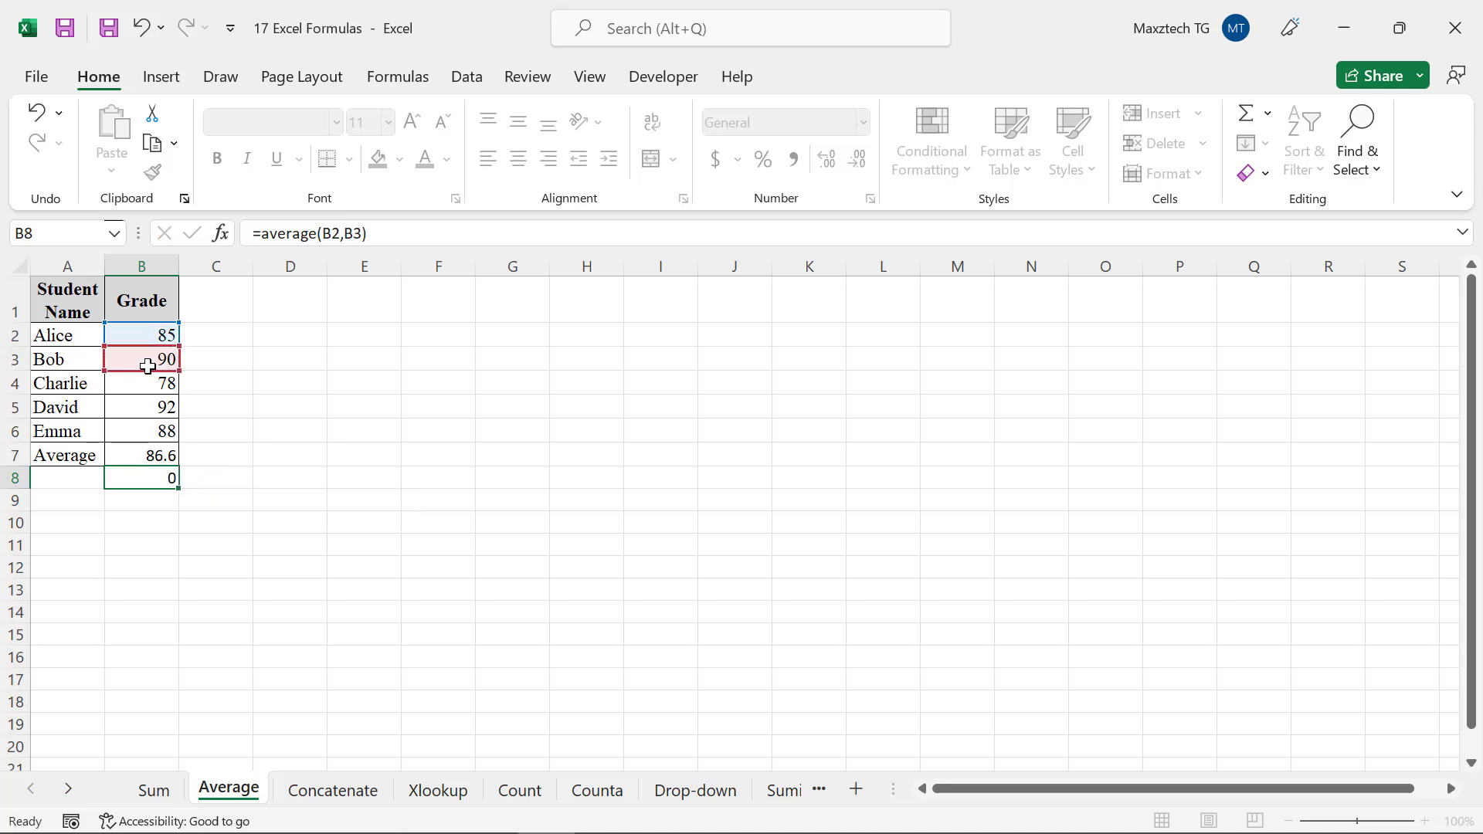
pyautogui.press('Return')
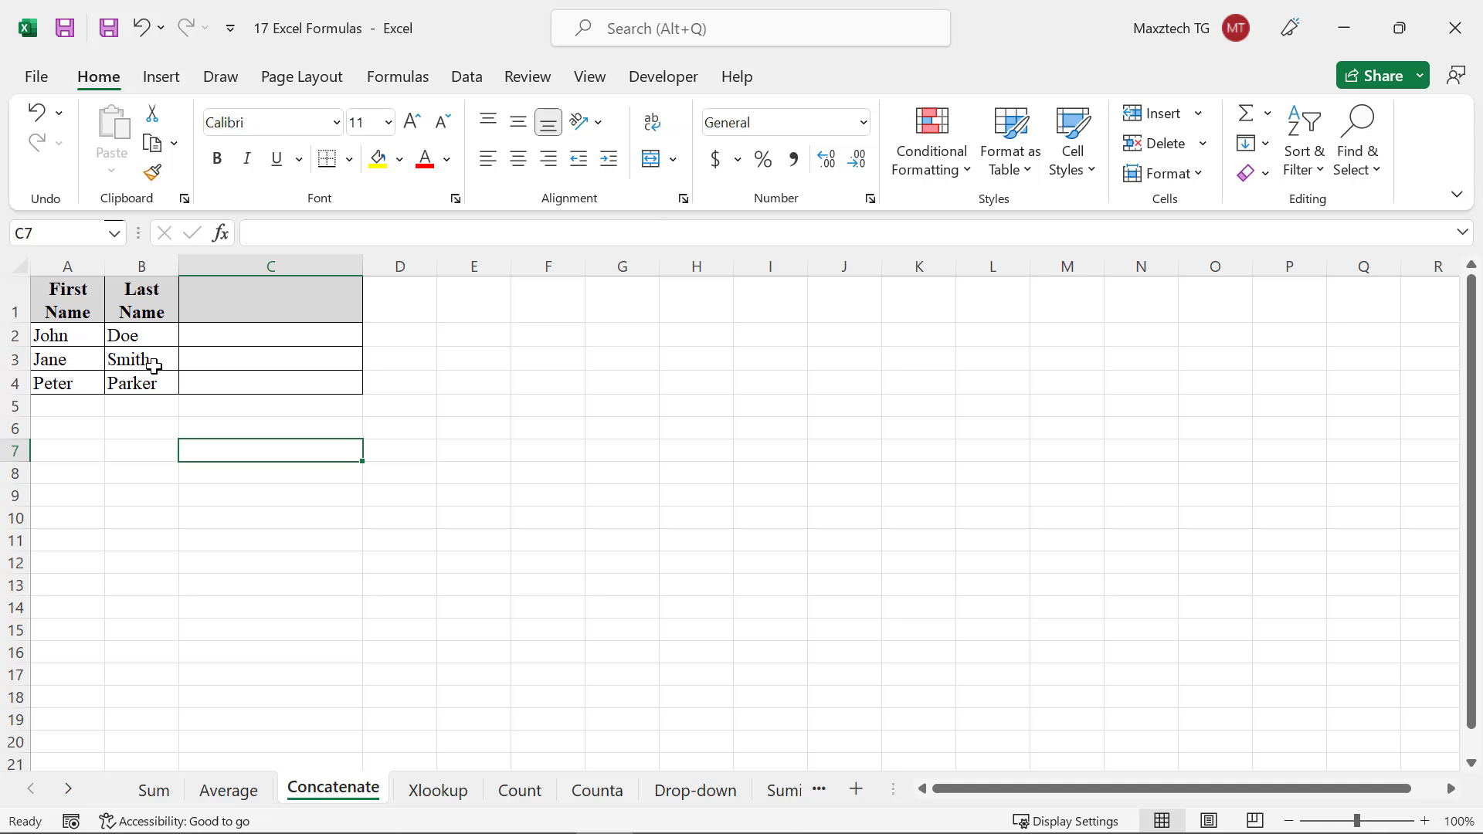
# On the Concatenate sheet, enter =concatenate(A2," ",B2) in cell C2 to join first and last names
pyautogui.click(205, 338)
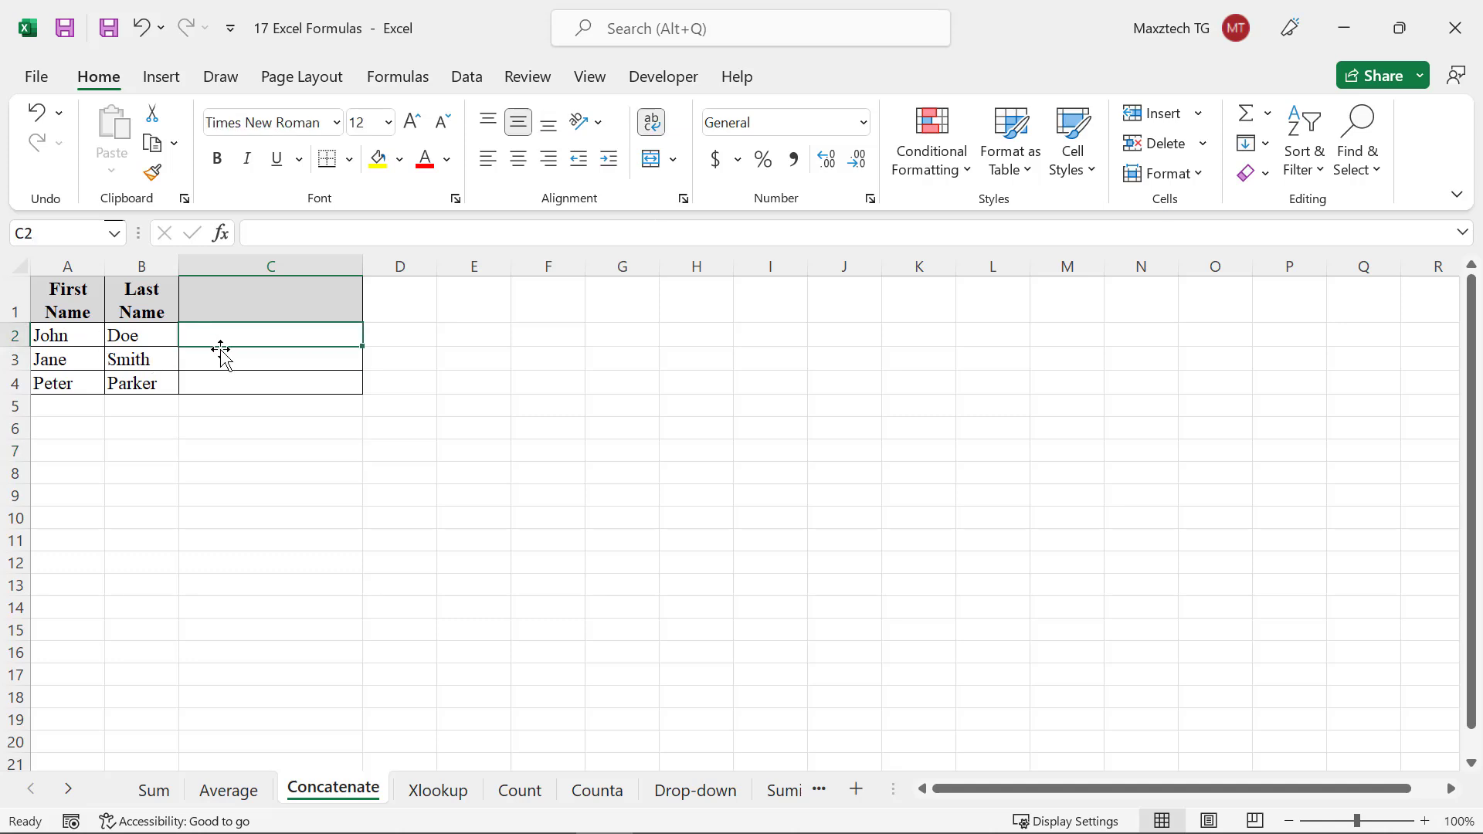
pyautogui.write('=conc')
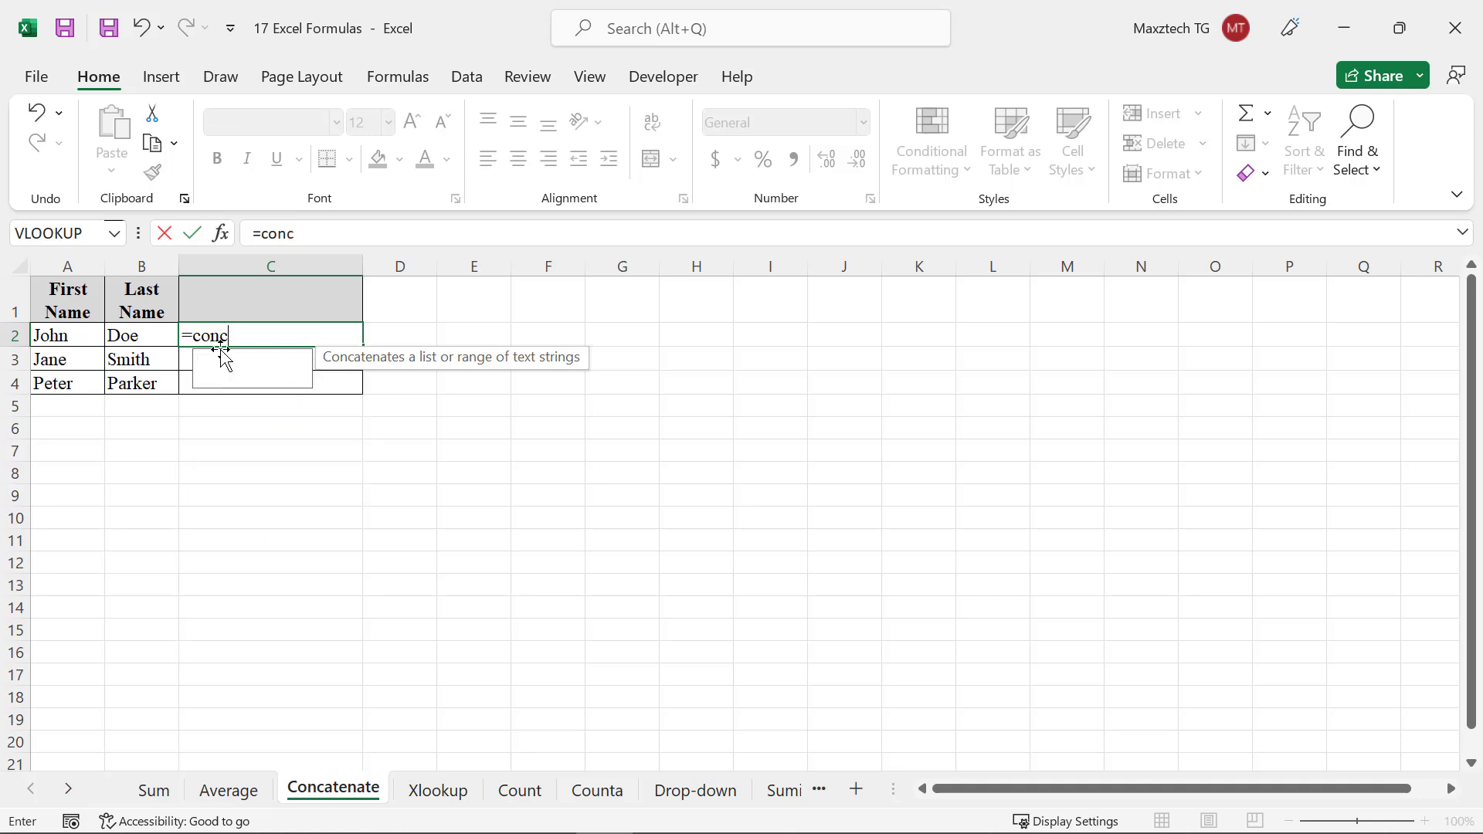
pyautogui.write('ate')
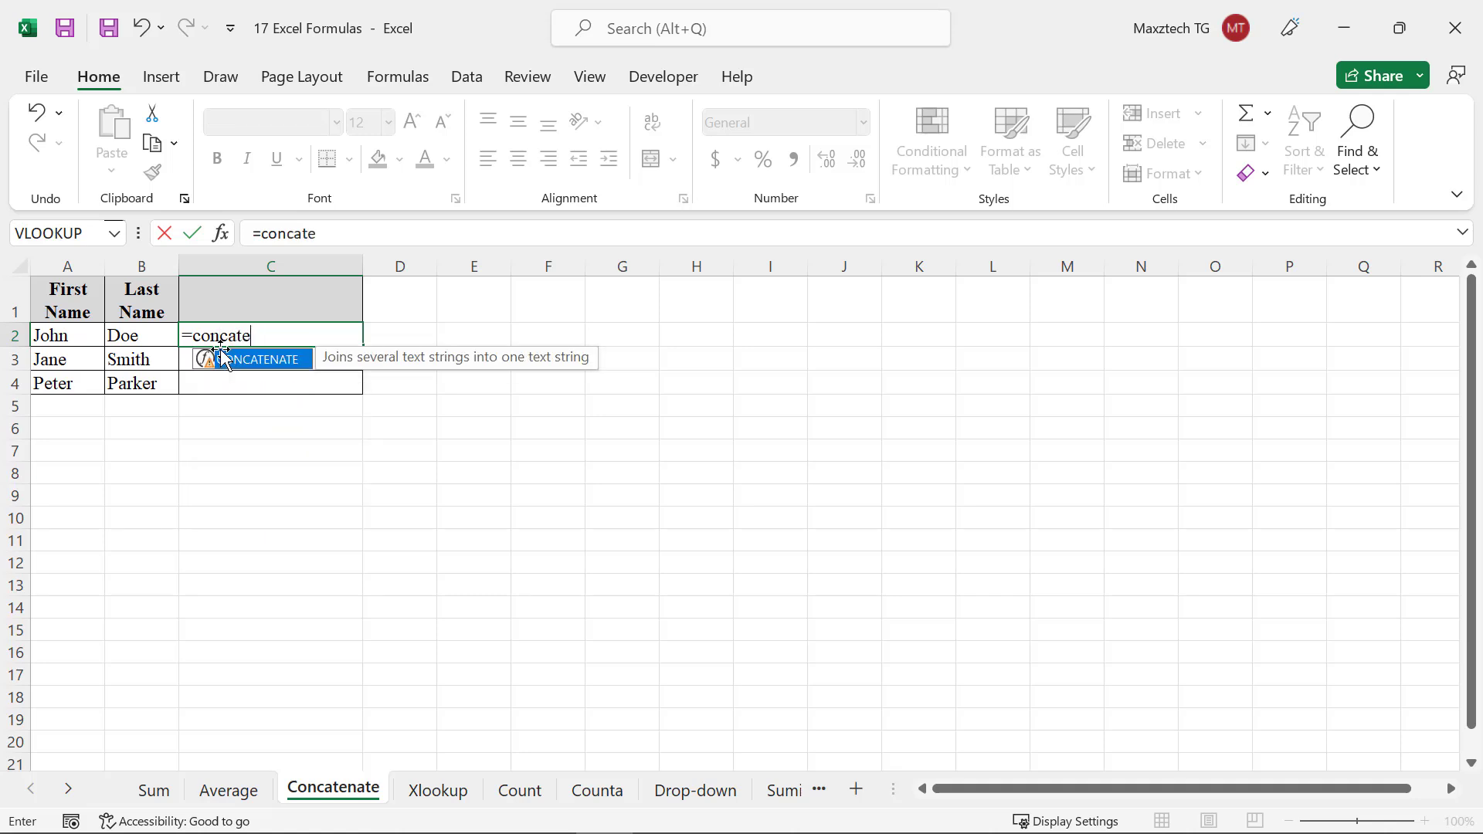
pyautogui.write('nate(')
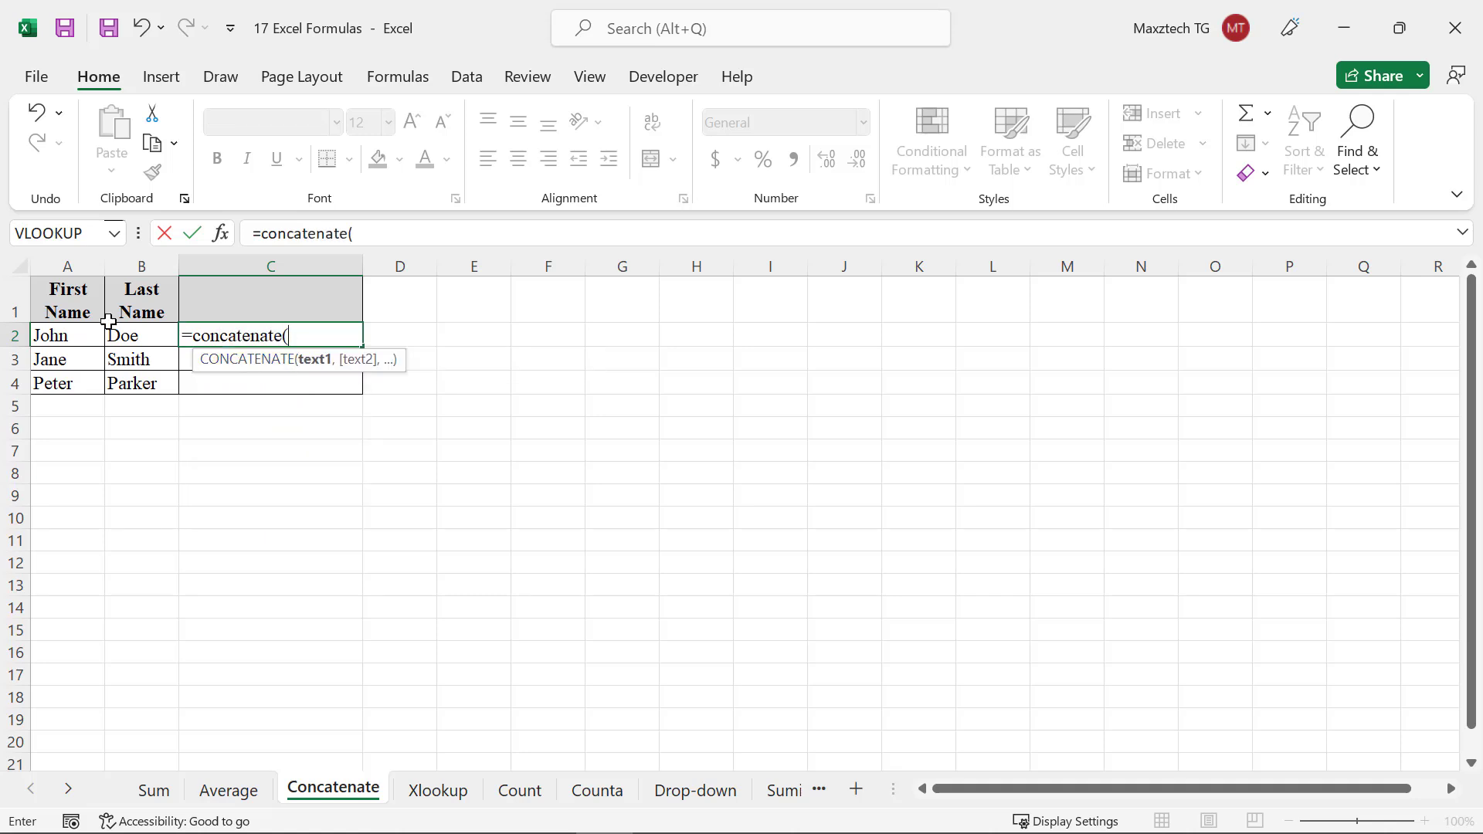
pyautogui.click(71, 332)
pyautogui.write(',"')
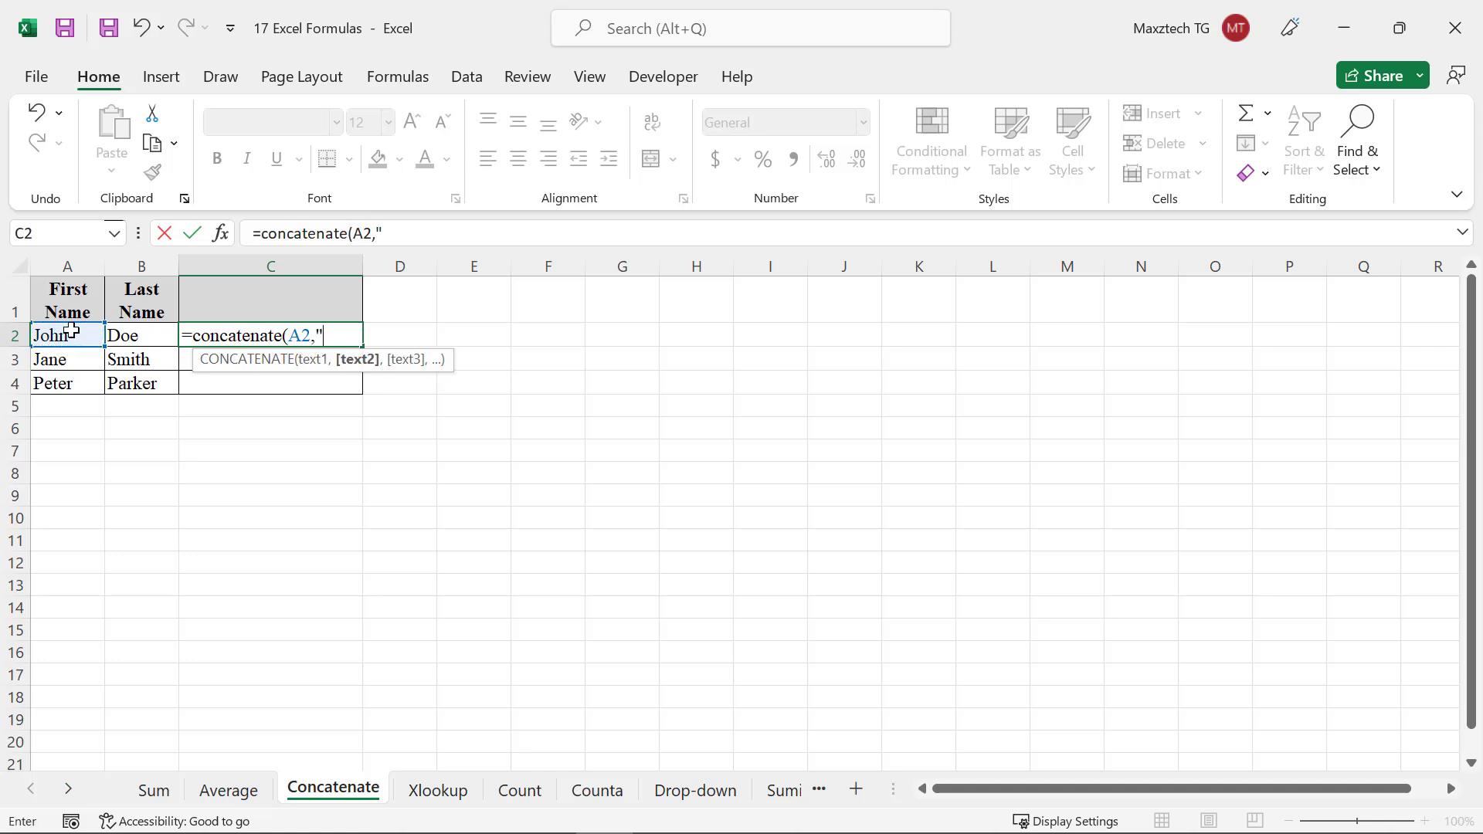
pyautogui.write(' ",')
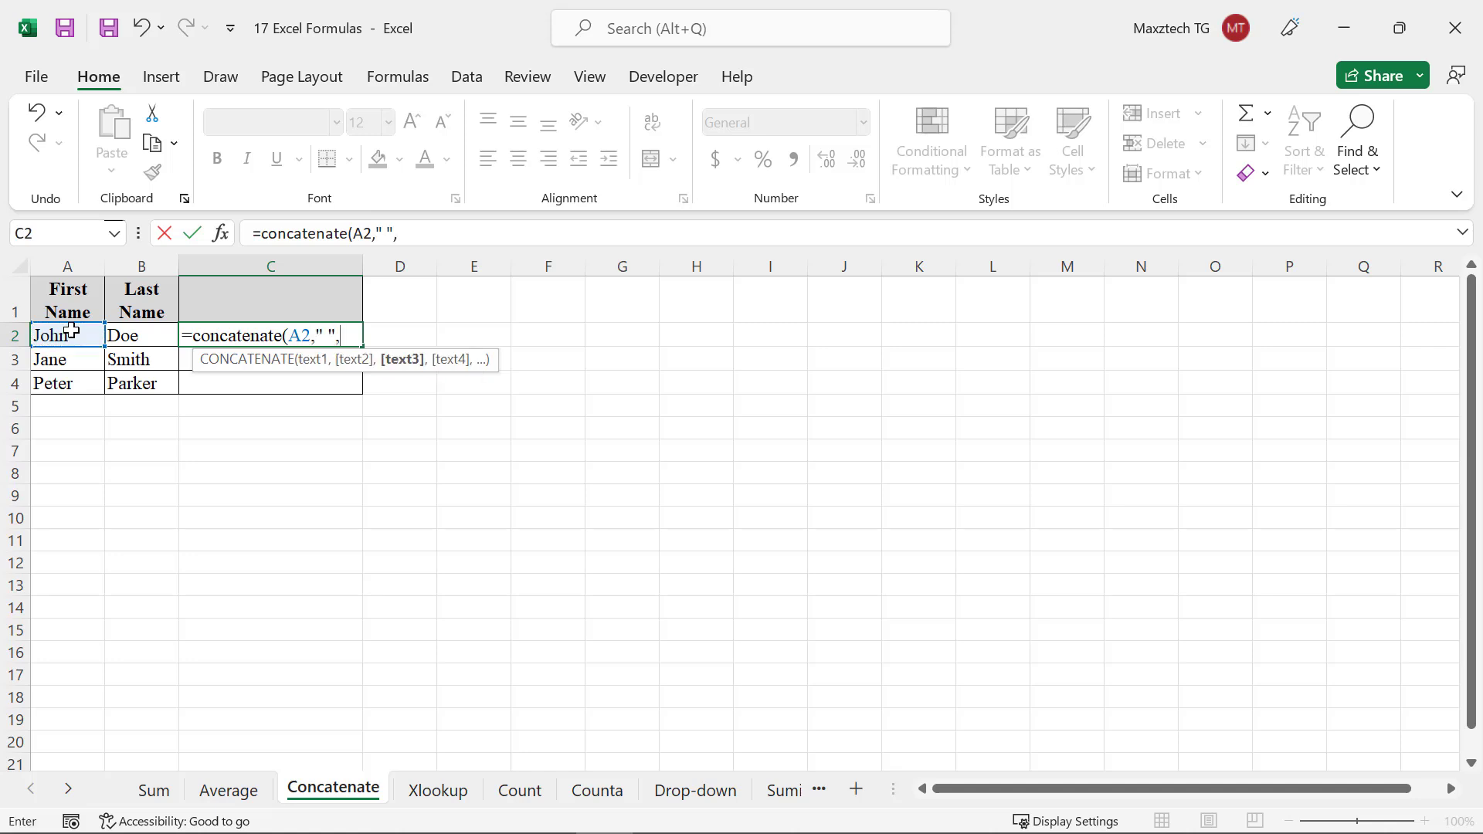
pyautogui.click(143, 330)
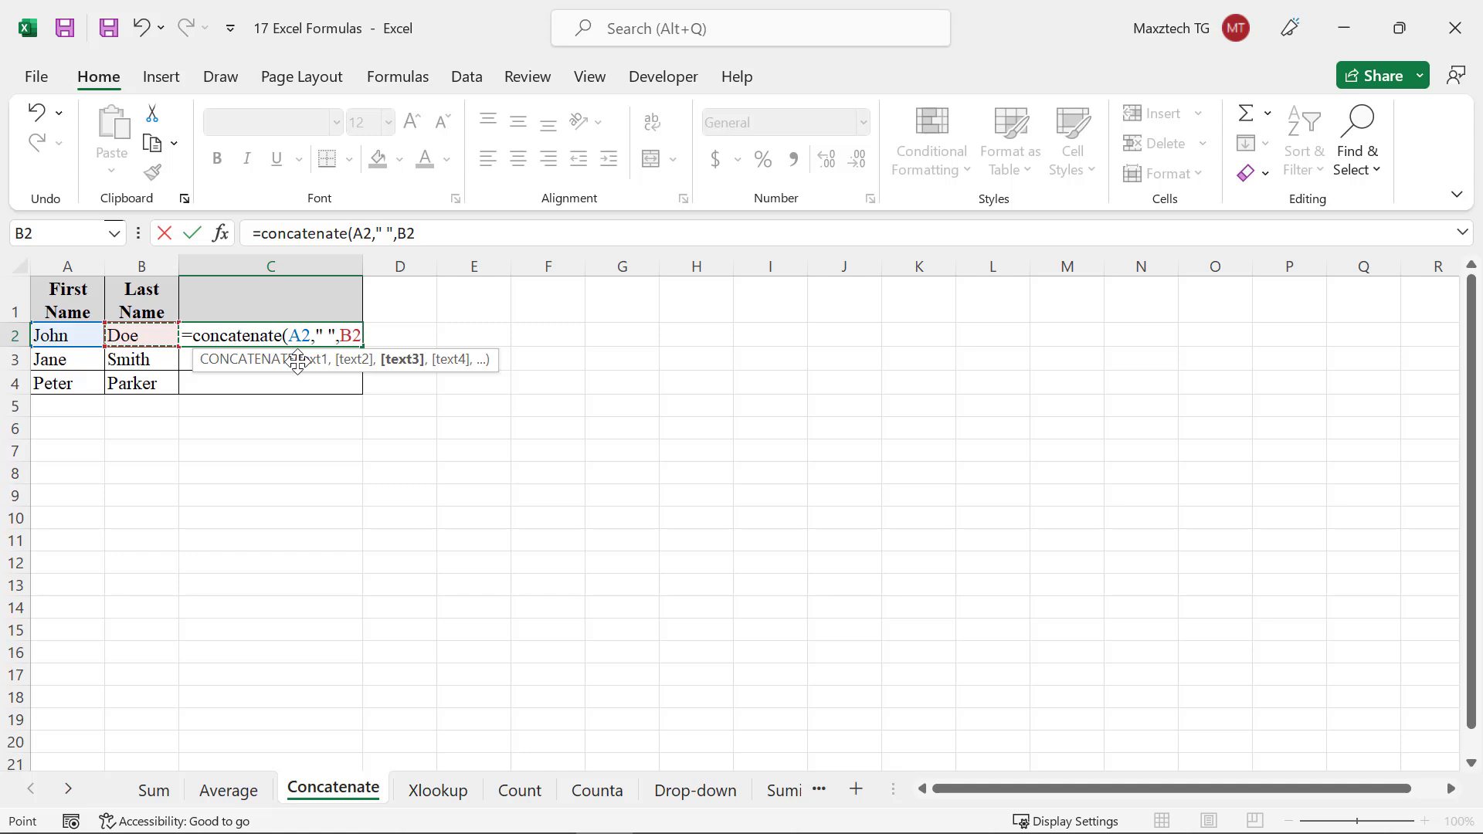
pyautogui.write(')')
pyautogui.press('Return')
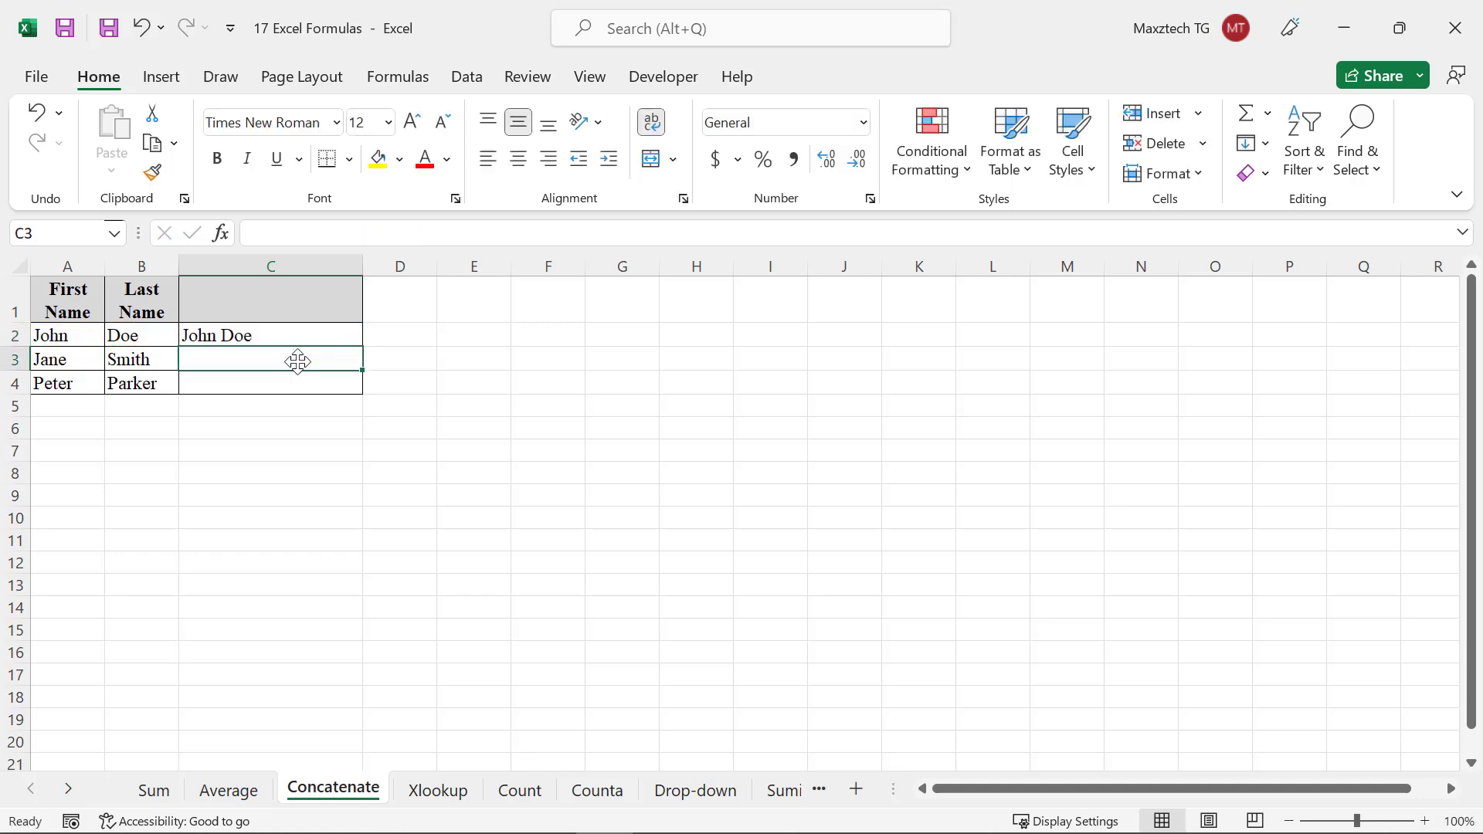
# In cell D2, enter =concatenate(A2," ",B2," -Manager") to join the full name with a job title
pyautogui.click(424, 334)
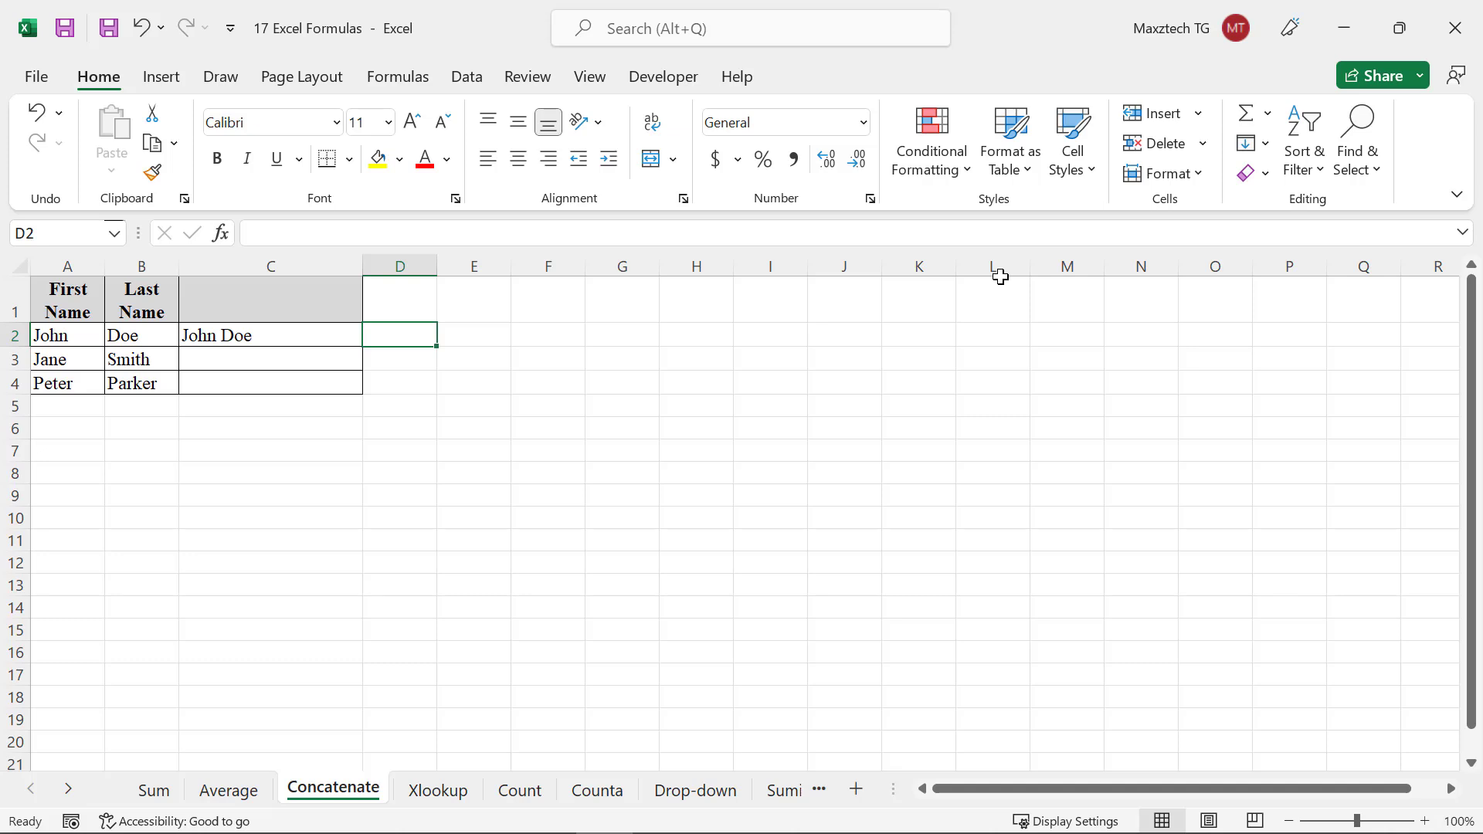
pyautogui.write('=concatenate(')
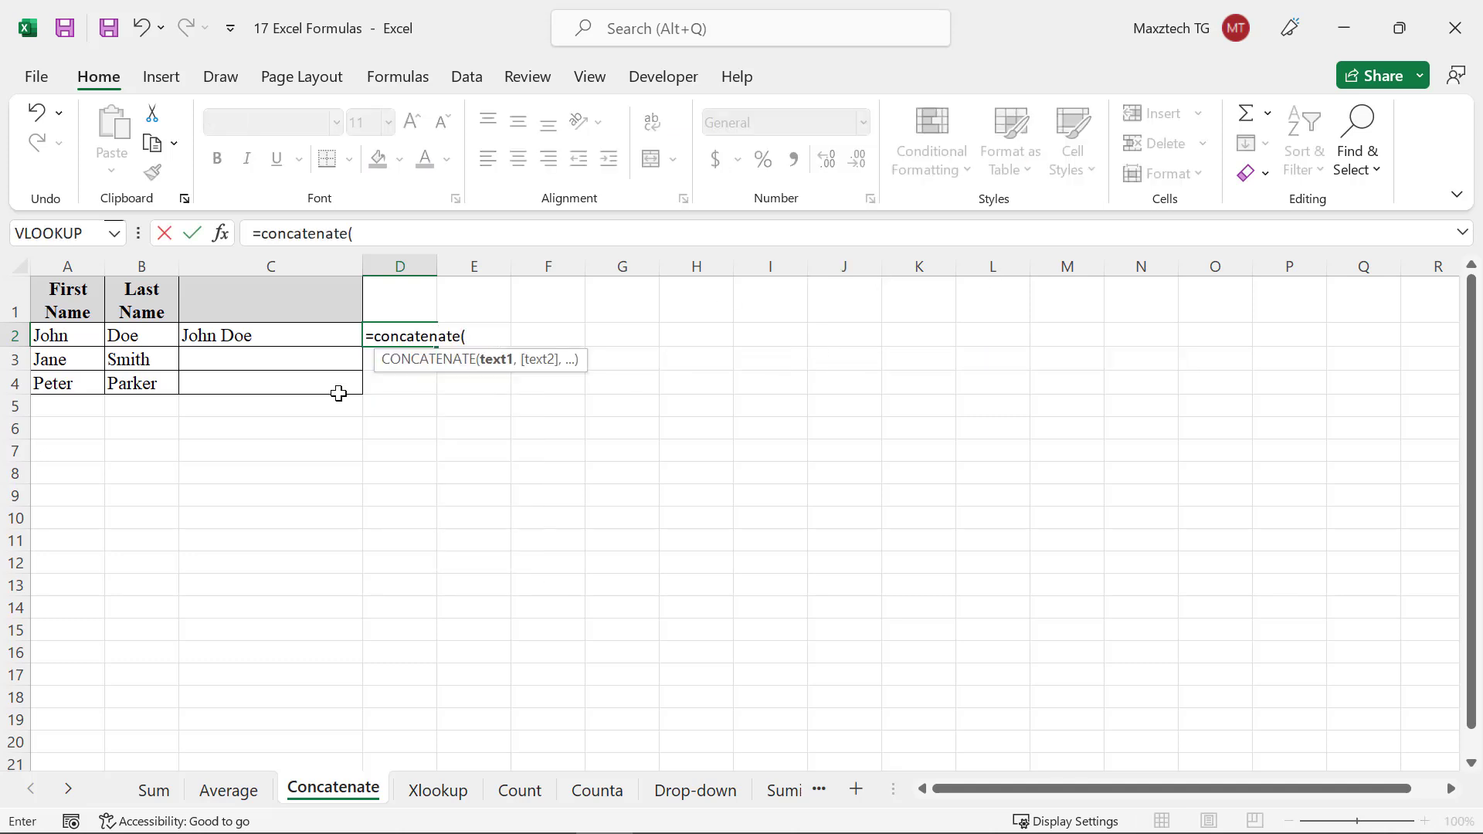
pyautogui.click(56, 340)
pyautogui.write(',"')
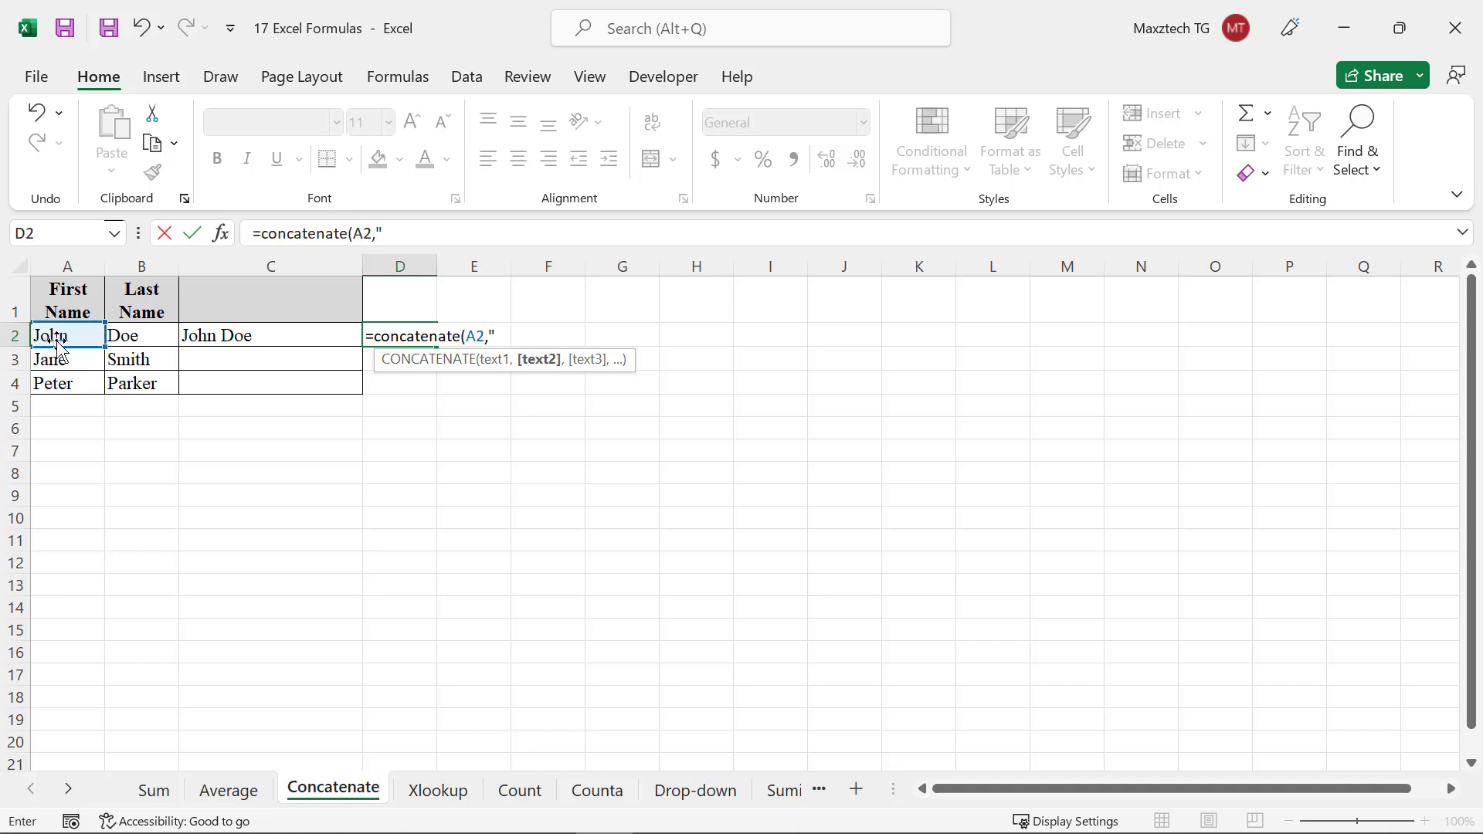
pyautogui.write(' ",')
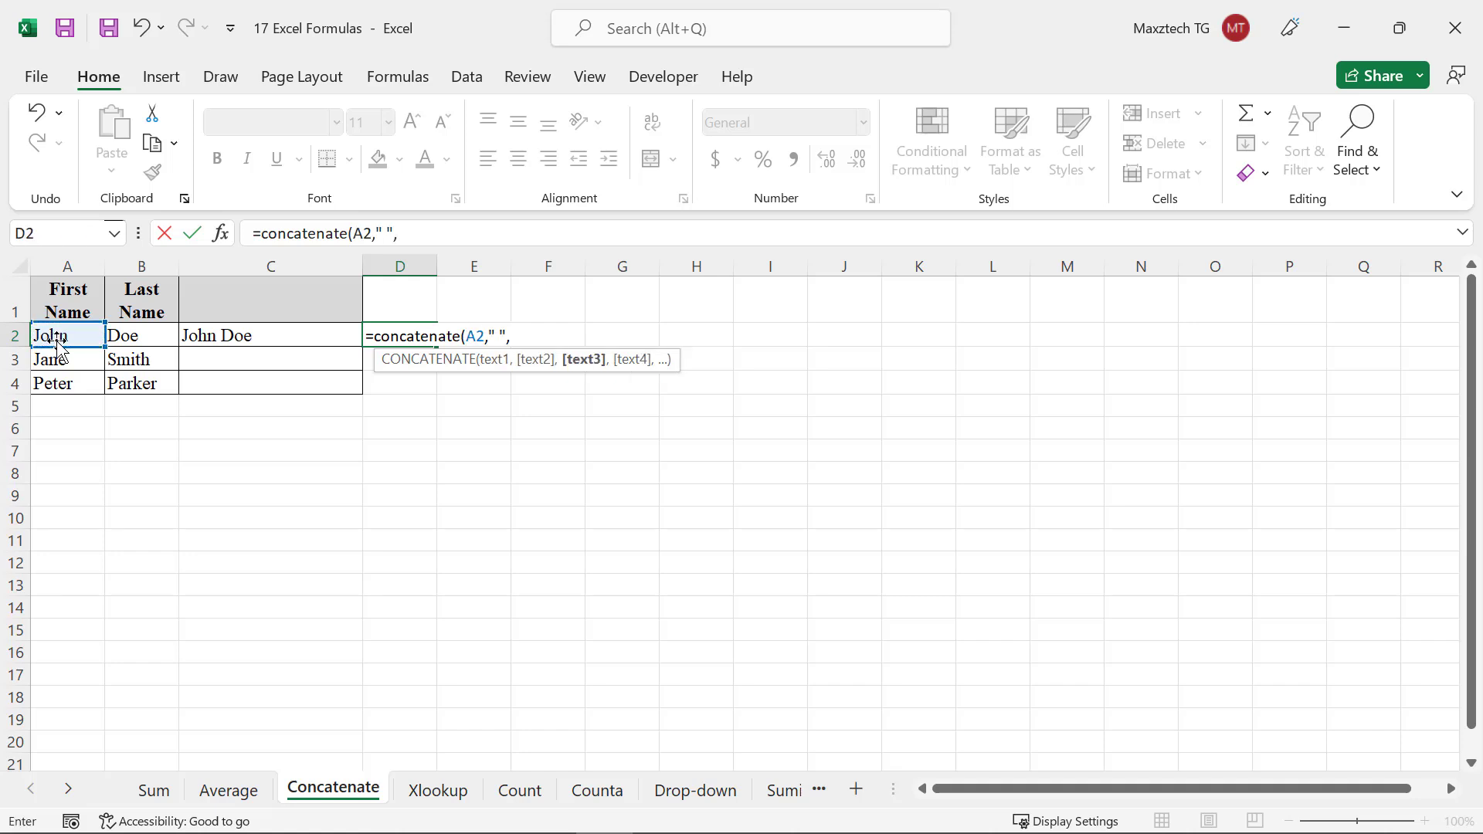
pyautogui.click(135, 331)
pyautogui.write(',"')
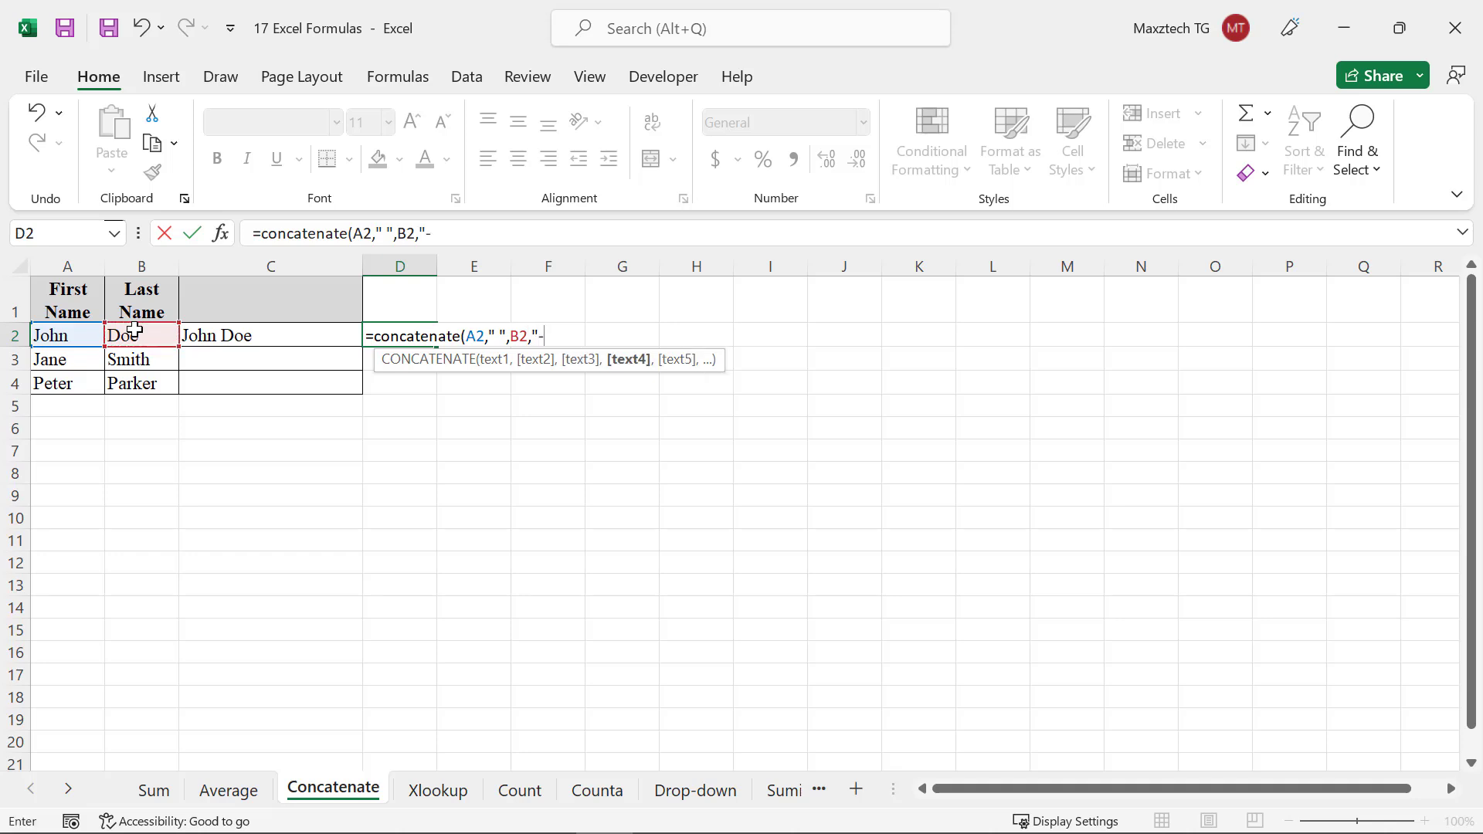
pyautogui.write(' -Manager')
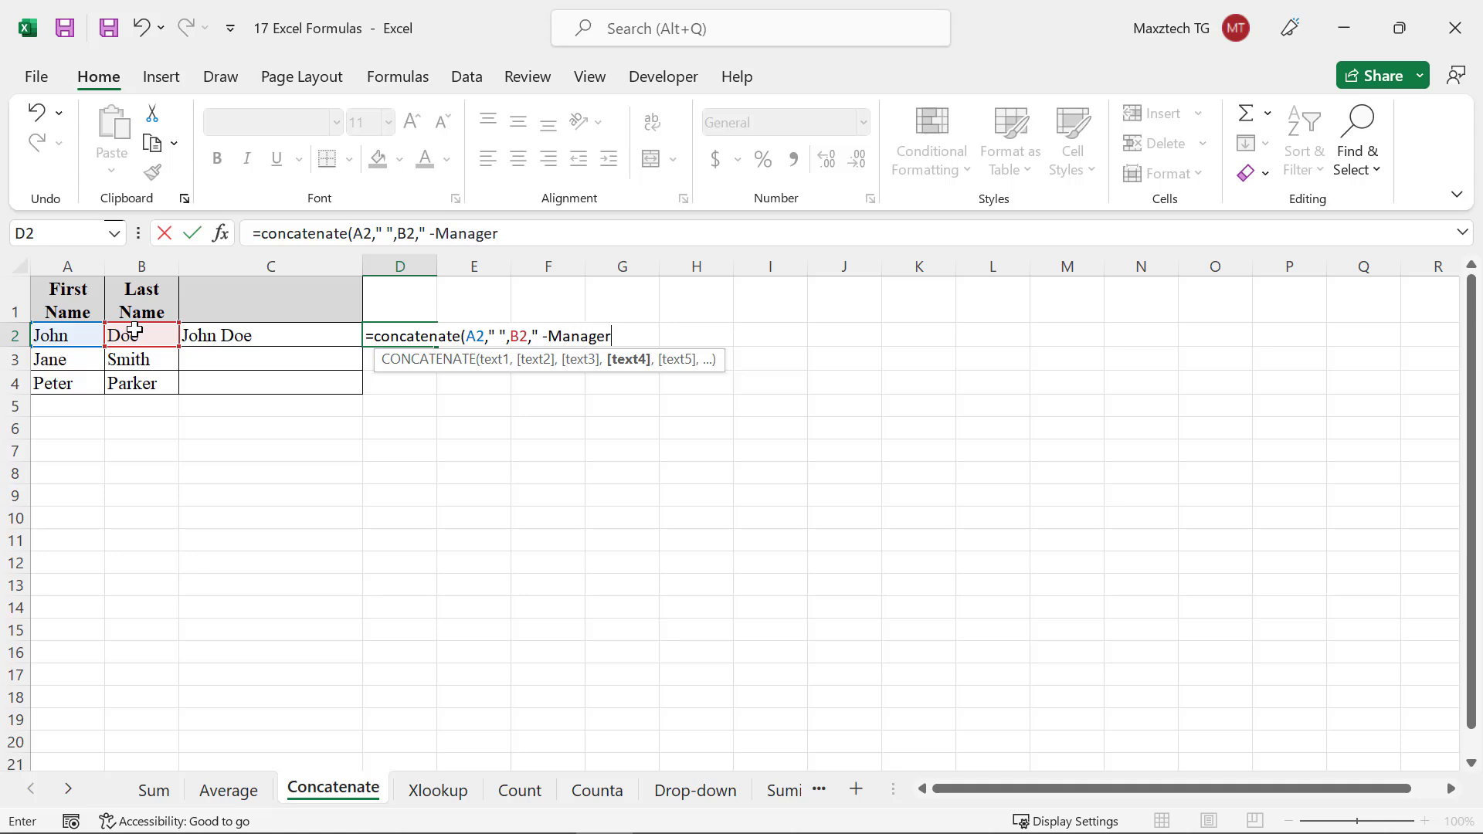
pyautogui.write('")')
pyautogui.press('Return')
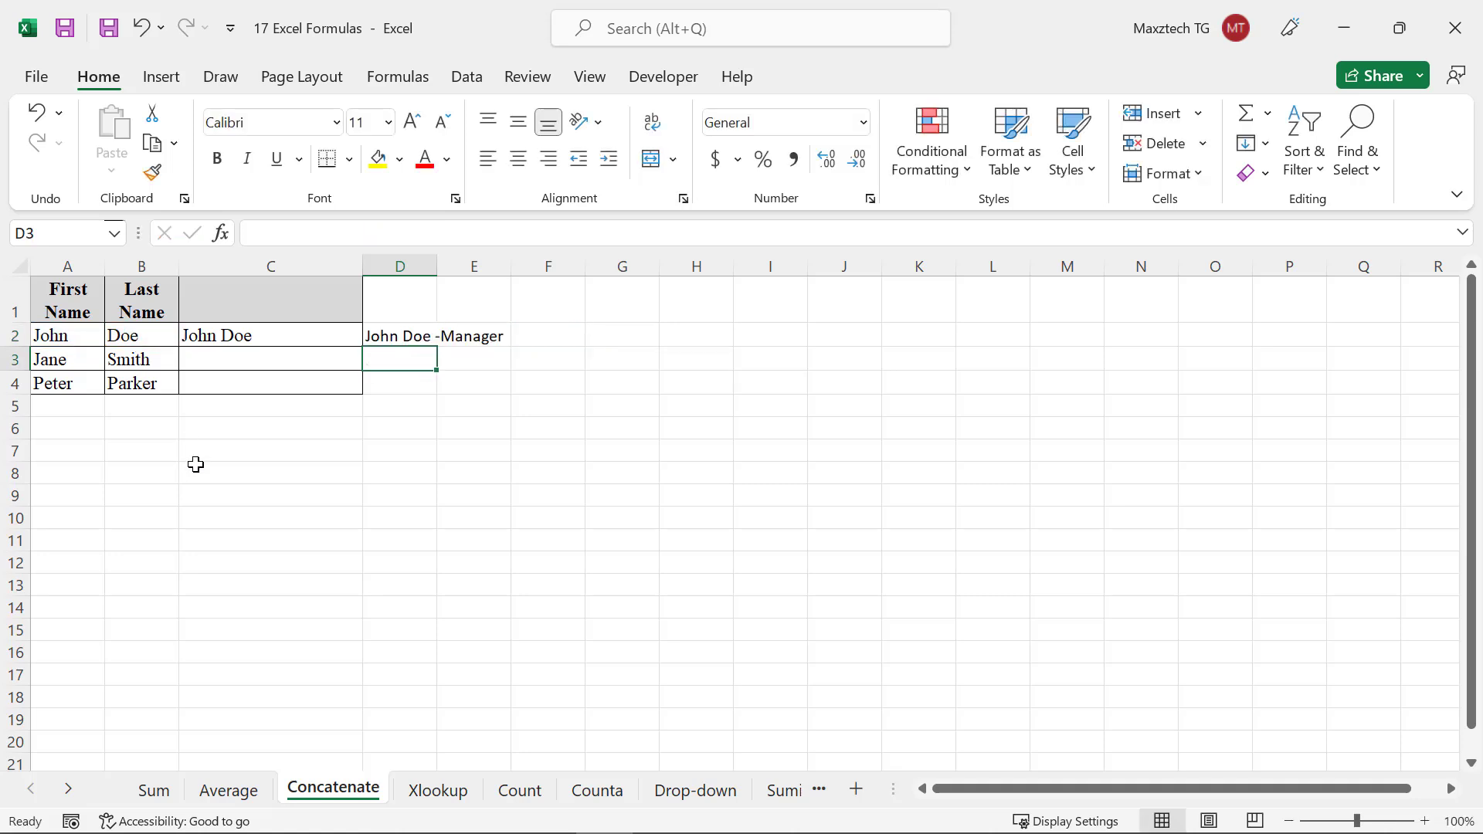
# On the Xlookup sheet, enter =XLOOKUP(101,A2:A4,C2:C4) in cell B5 to look up product 101's price
pyautogui.click(404, 445)
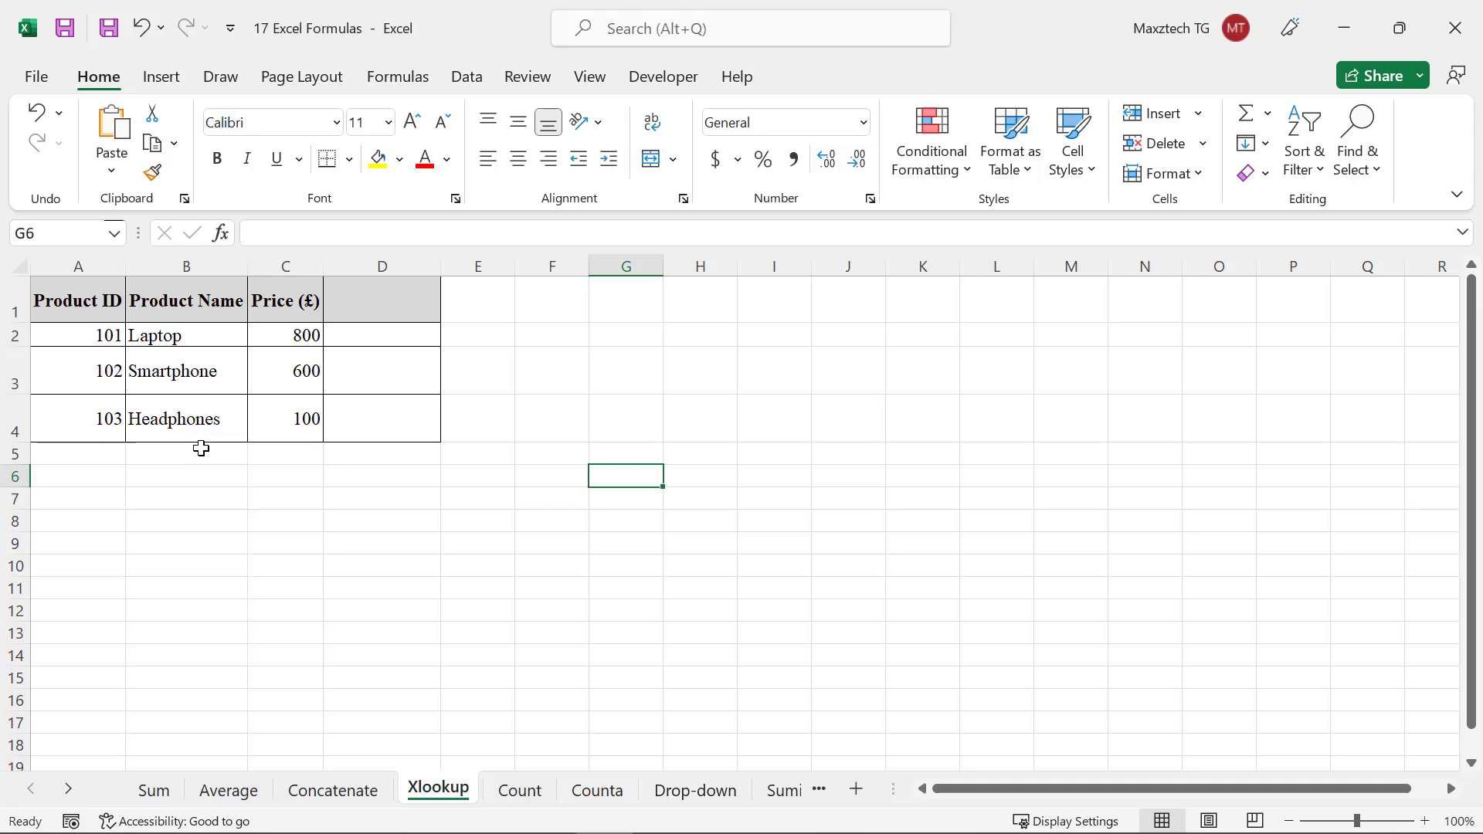
pyautogui.click(200, 446)
pyautogui.doubleClick(201, 449)
pyautogui.write('=XL')
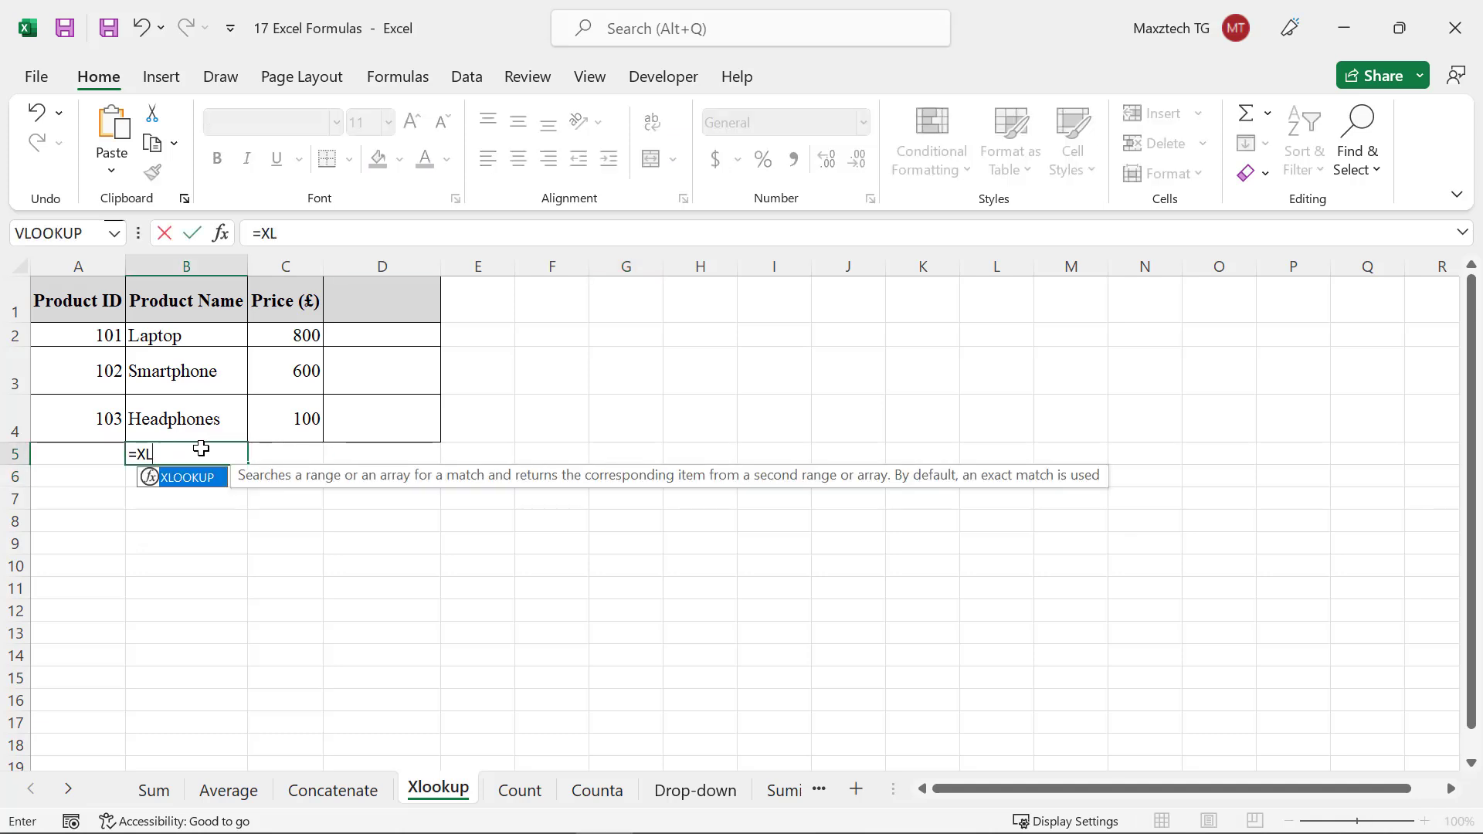
pyautogui.write('OOKUP(1')
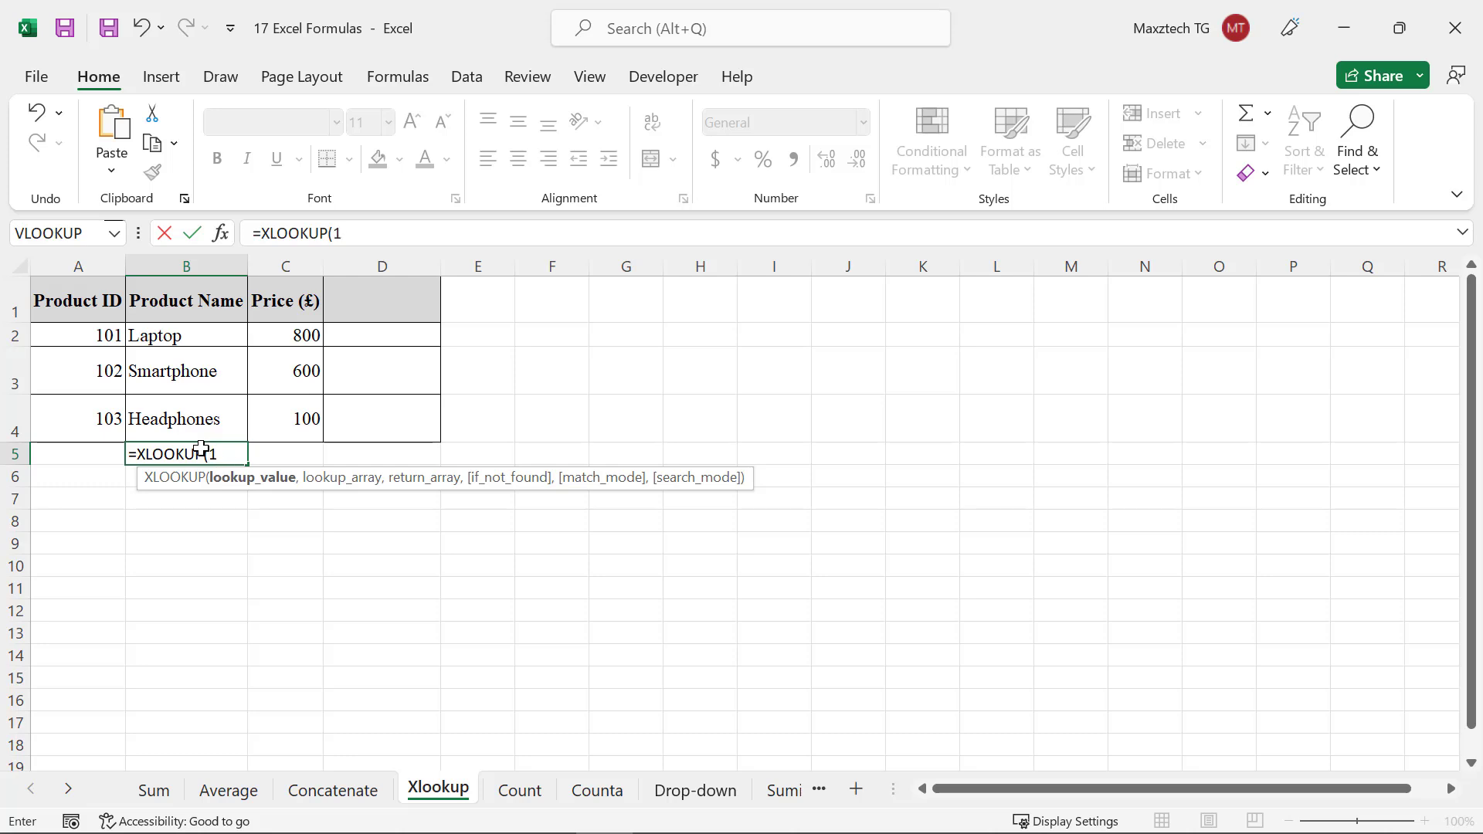
pyautogui.write('-01,')
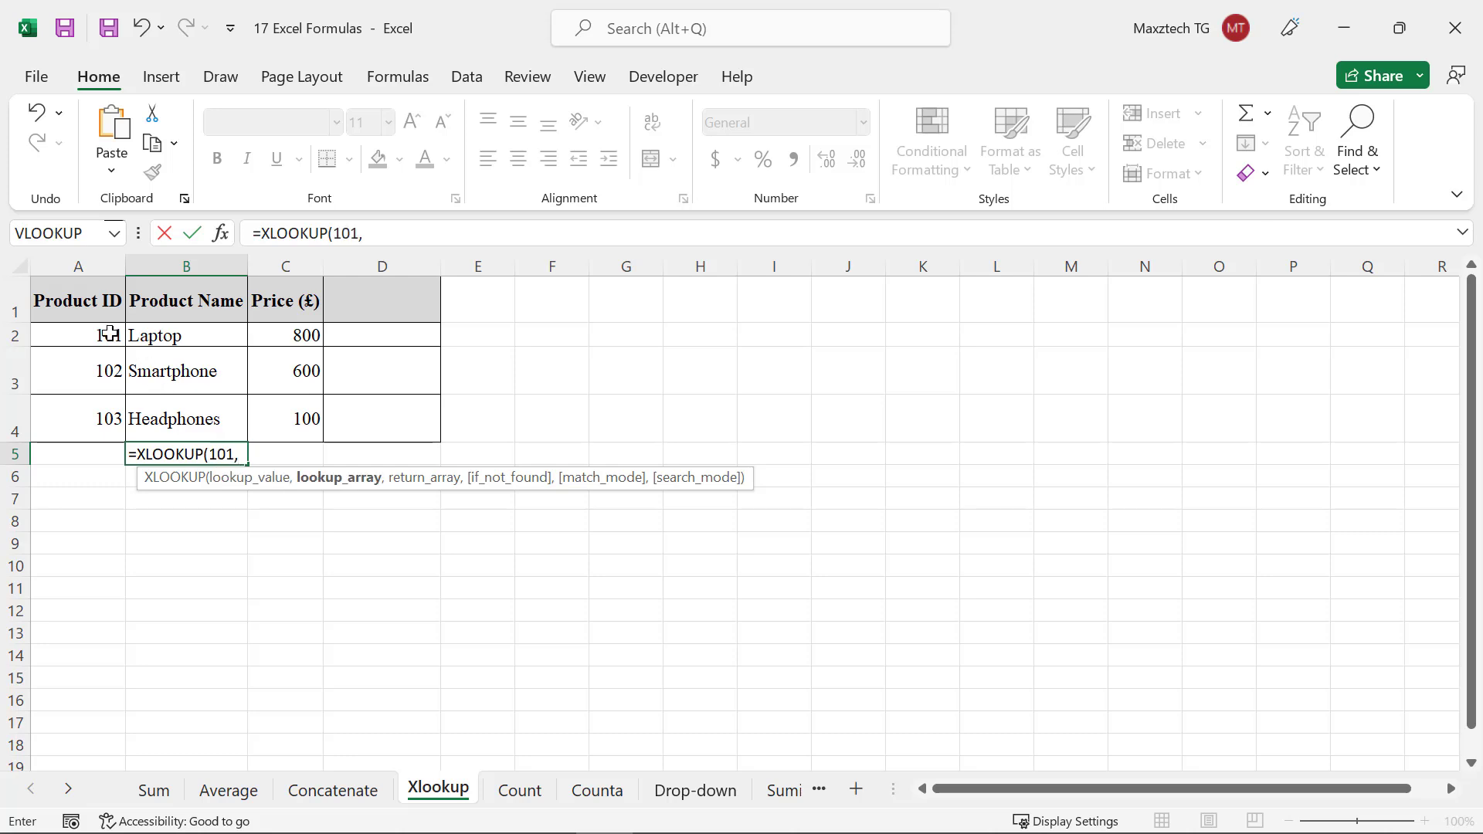
pyautogui.moveTo(108, 332); pyautogui.dragTo(100, 414)
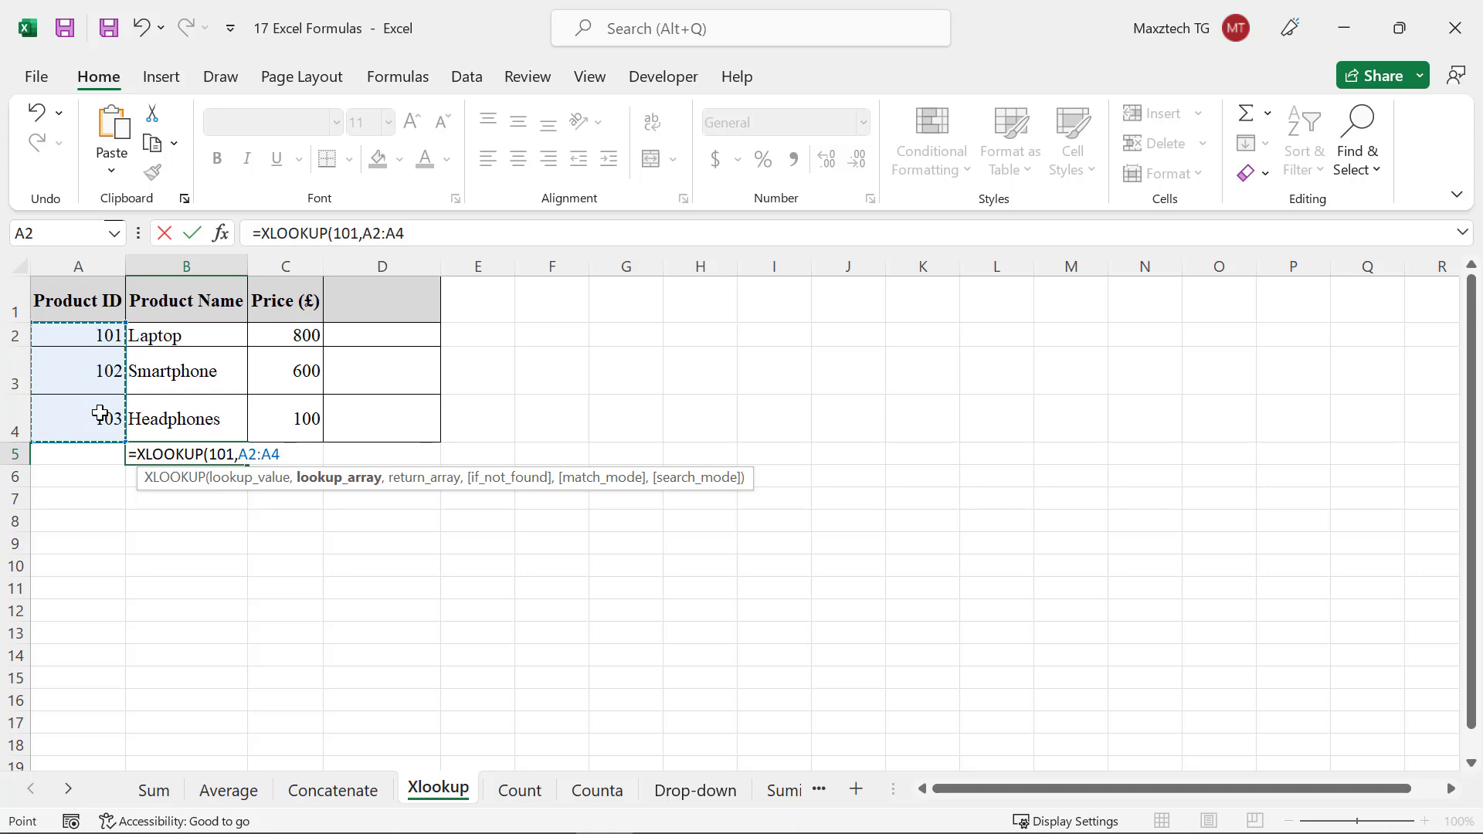
pyautogui.write(',C')
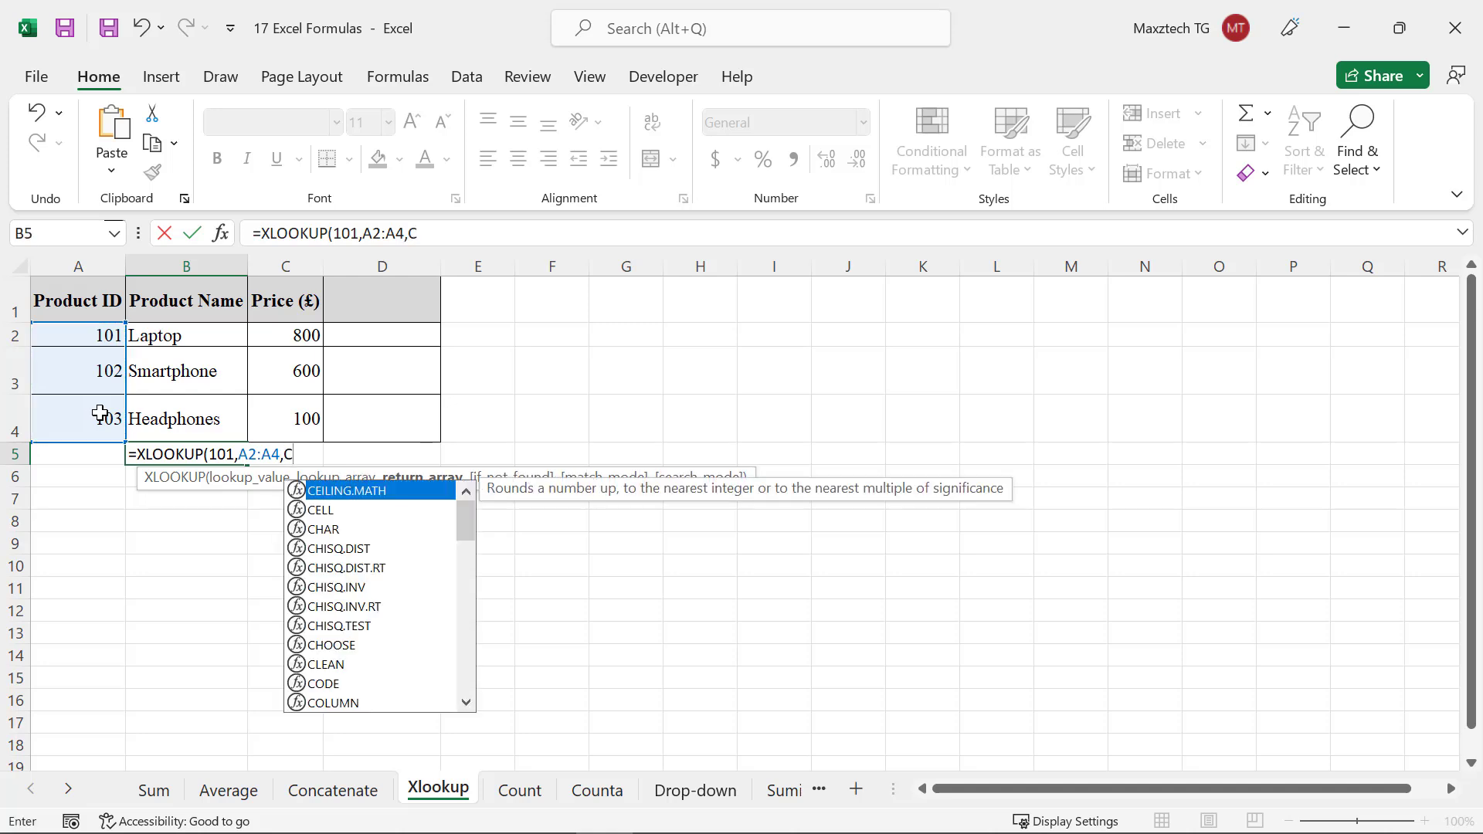
pyautogui.write('2:C4')
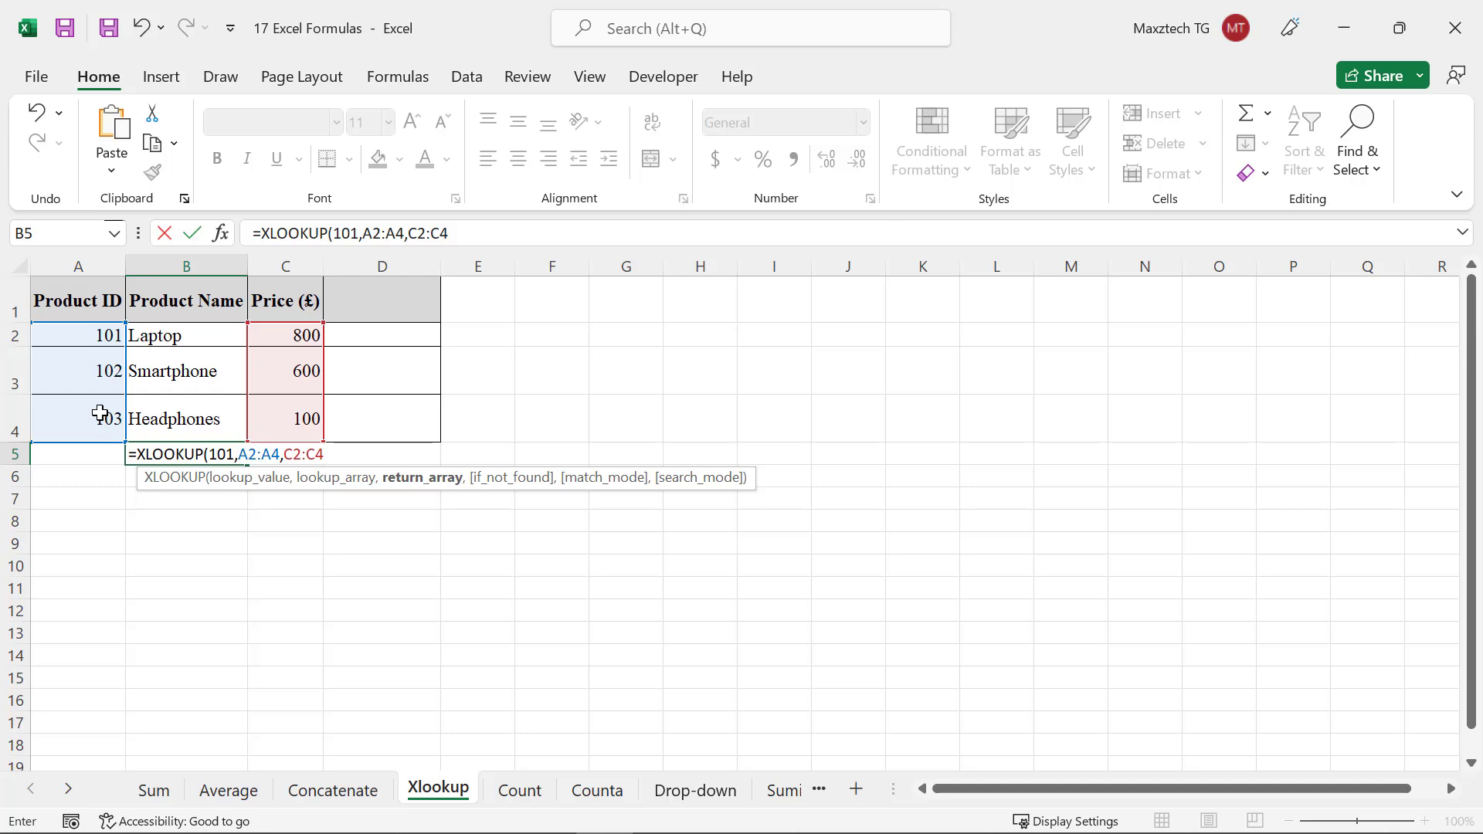
pyautogui.press('Return')
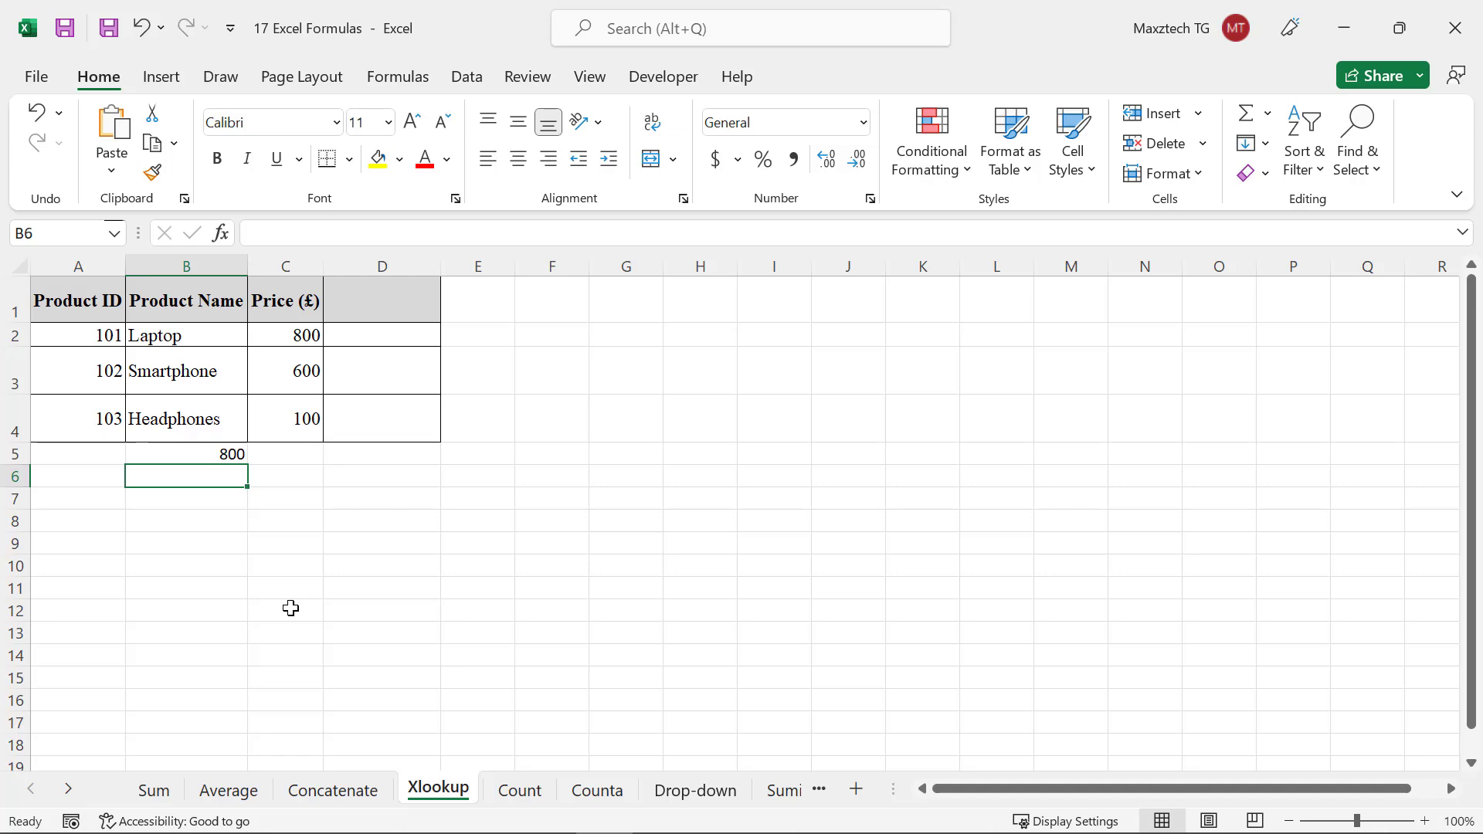
# In cell B6, enter =XLOOKUP(105,a2:A4,c2:c4,"NOT FOUND") to handle a missing product ID
pyautogui.write('=')
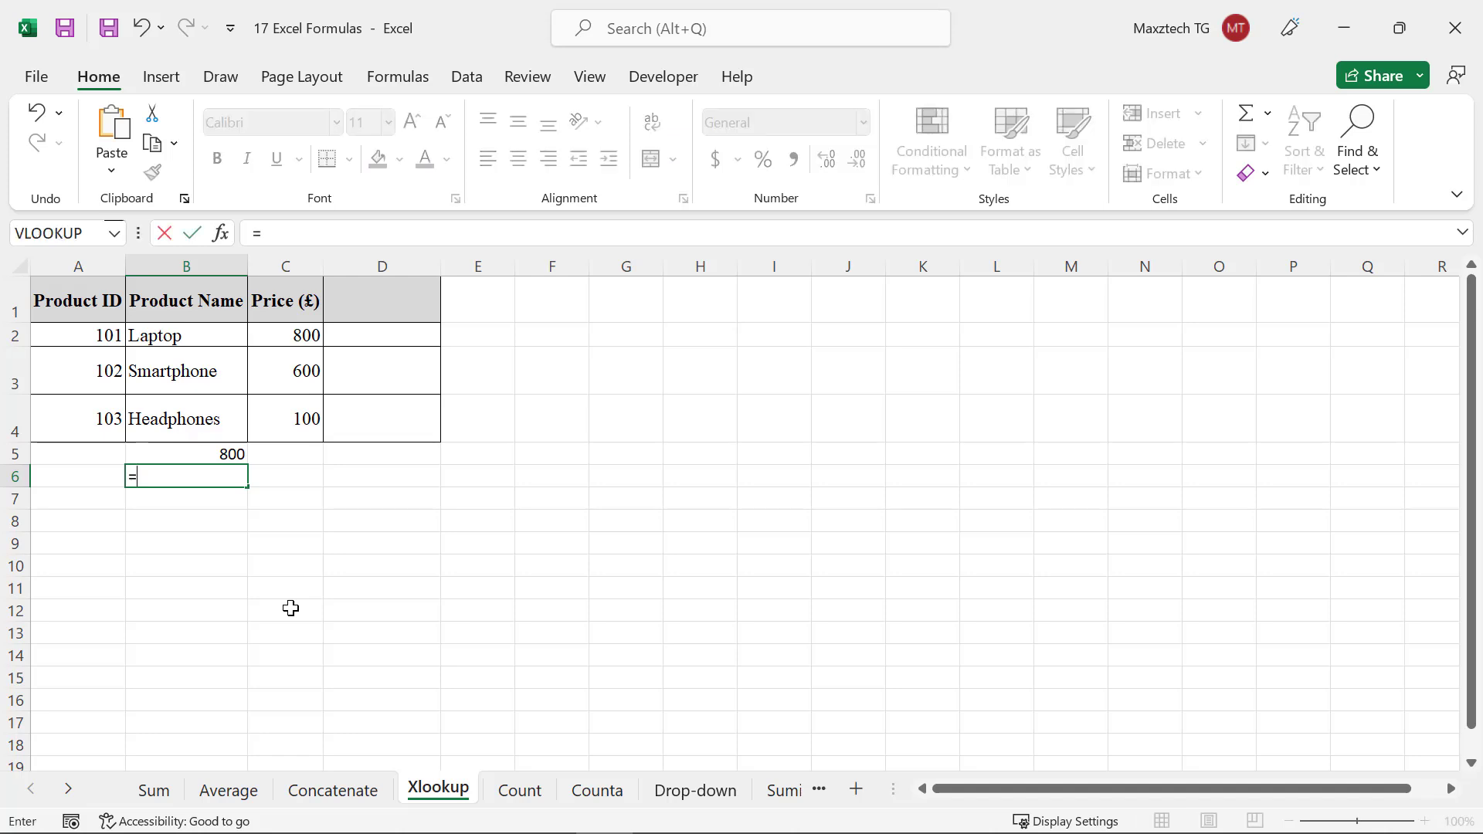
pyautogui.write('XLOOKUP(')
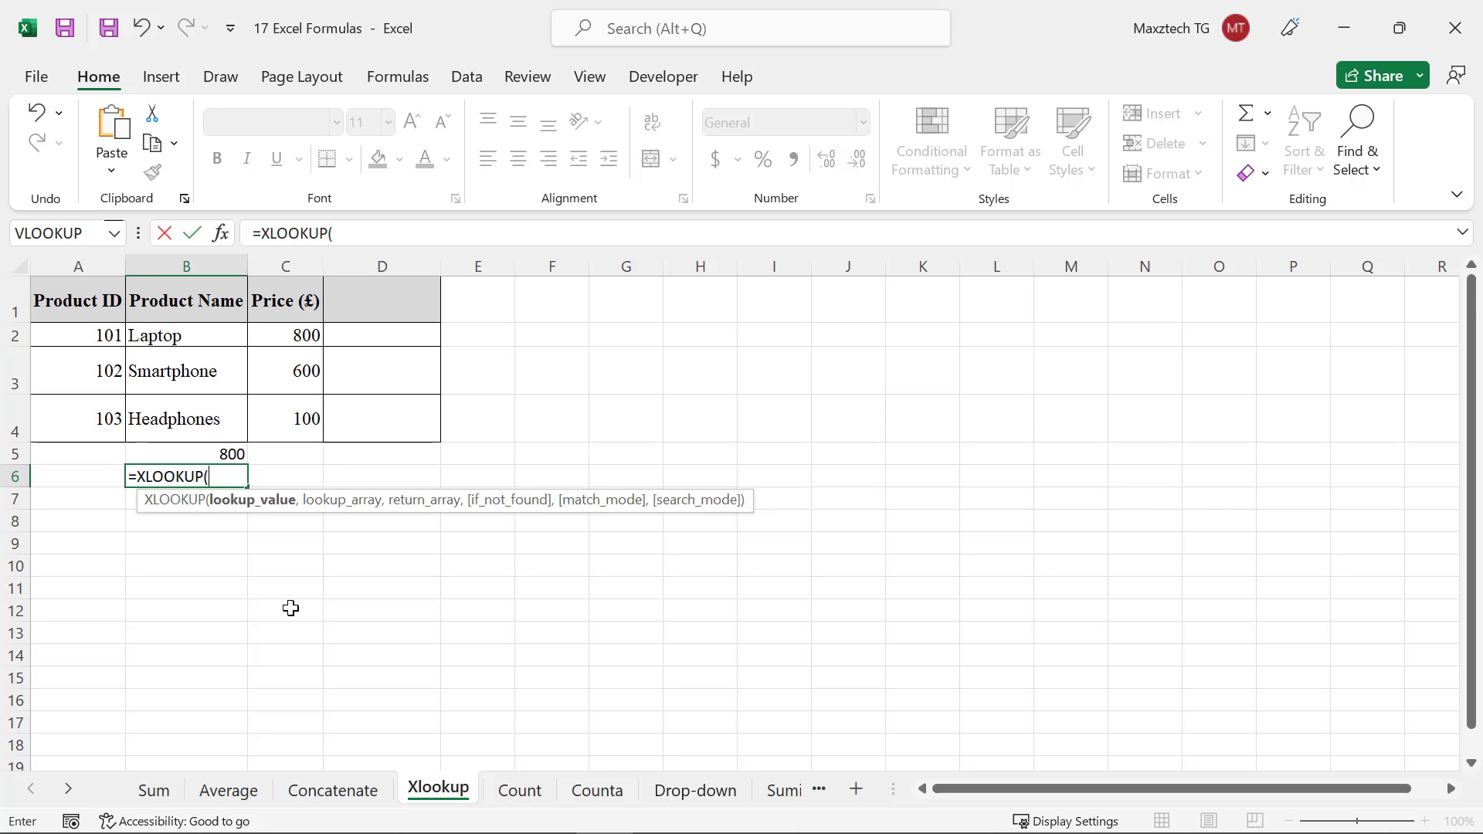
pyautogui.write('105,a2:')
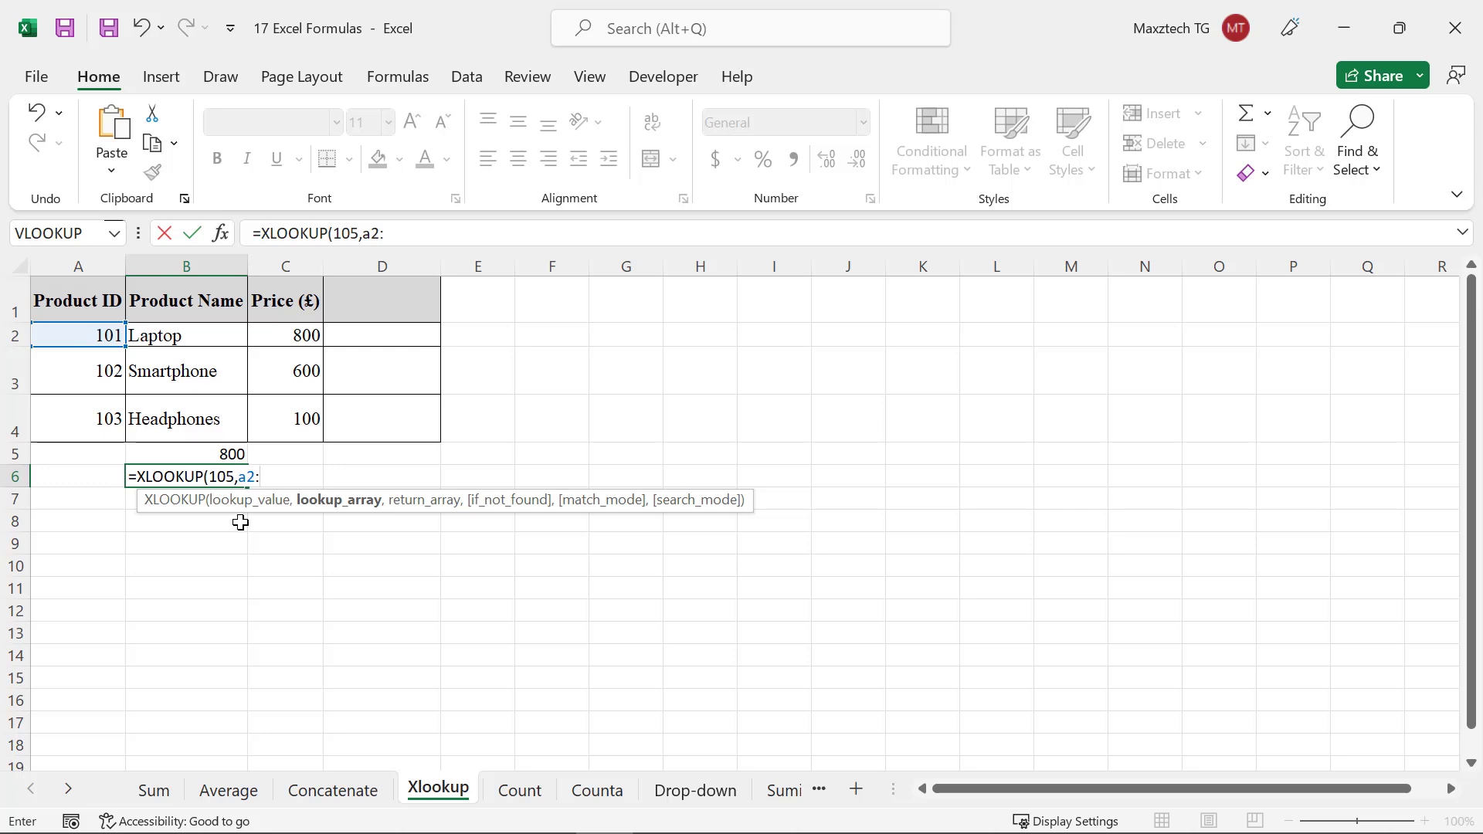
pyautogui.write('A4,c')
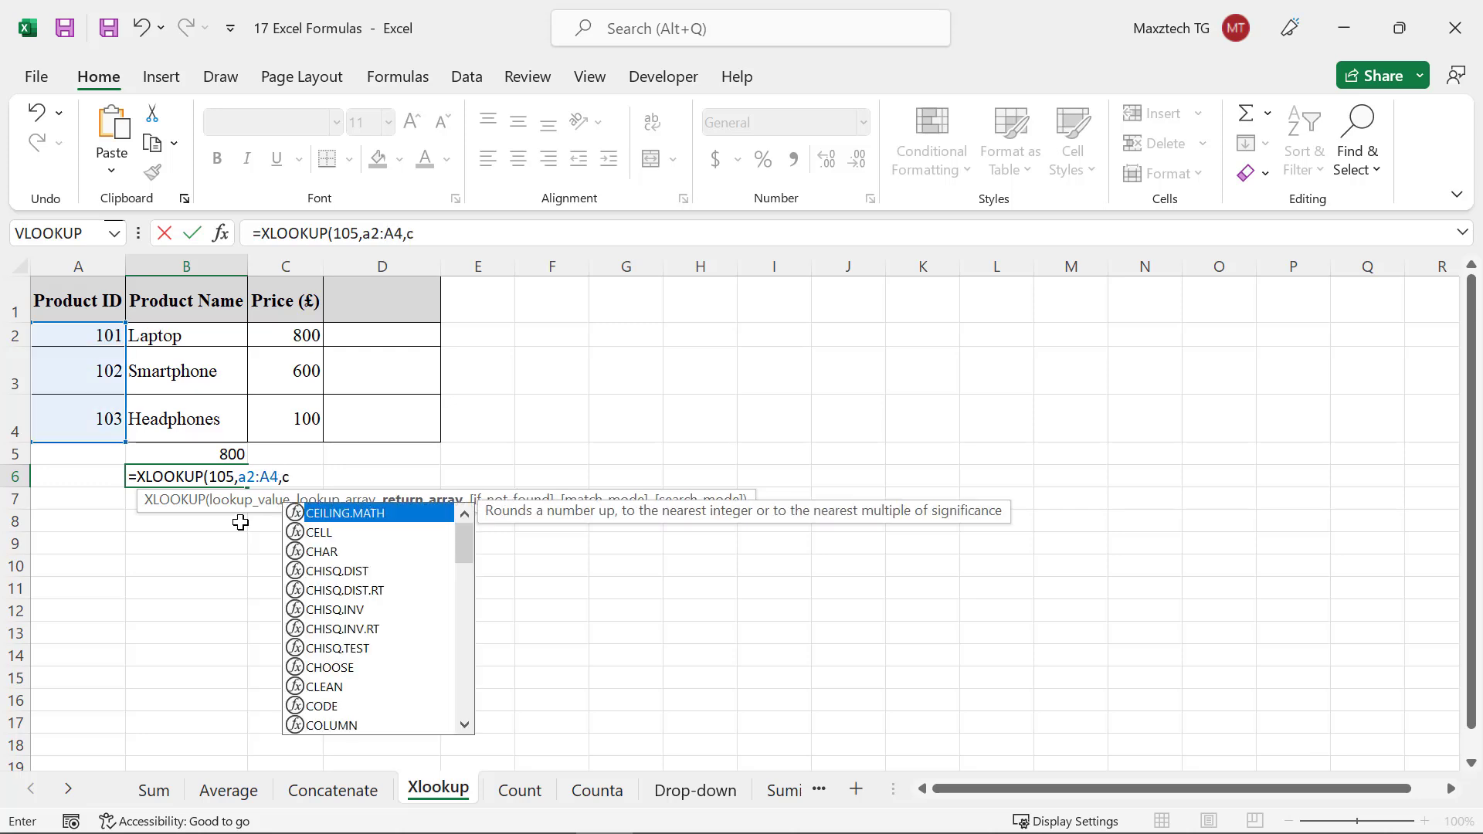
pyautogui.write('2:c')
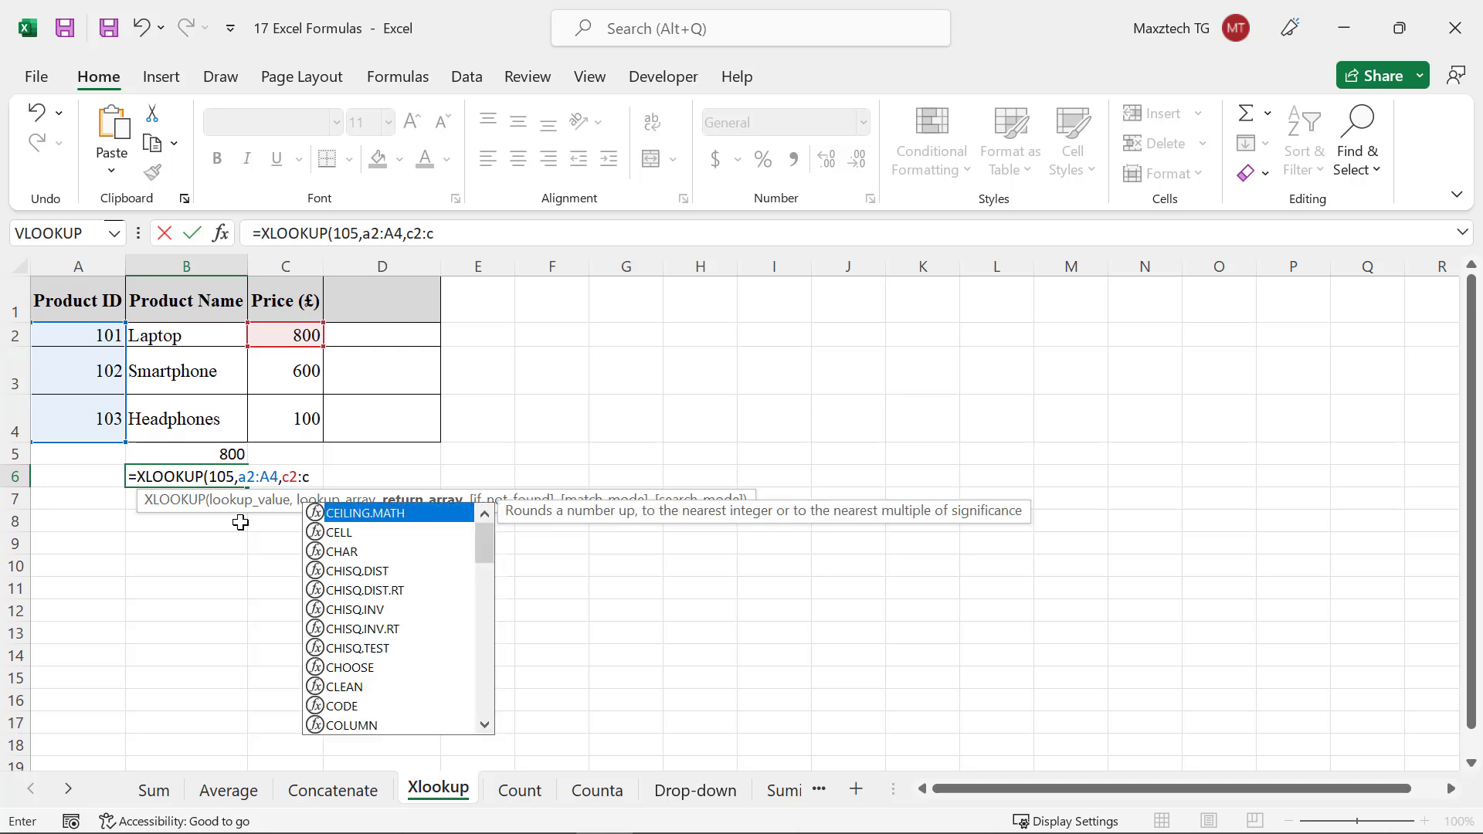
pyautogui.write('4,"')
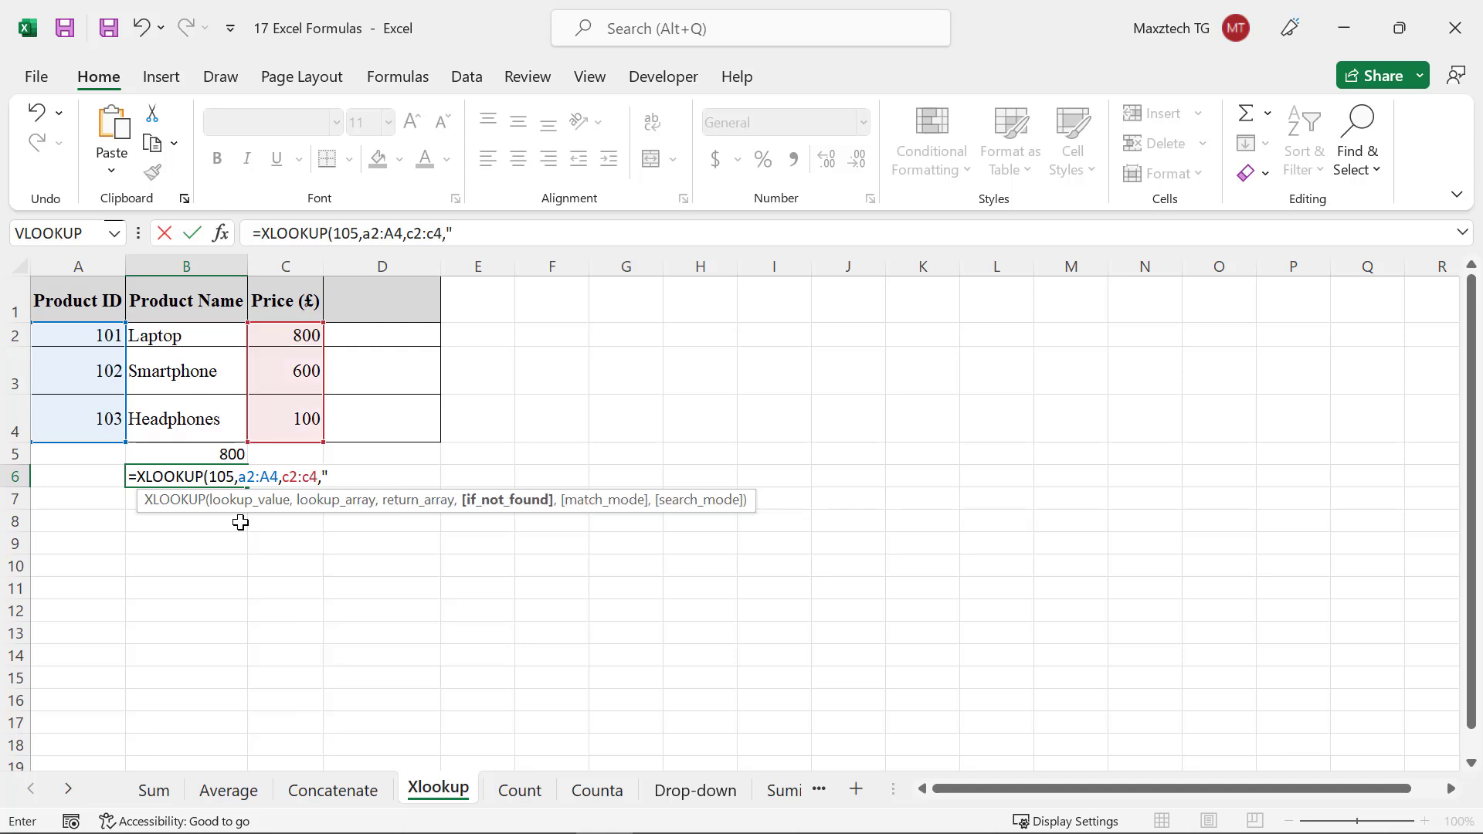
pyautogui.write('NOT FOUND"')
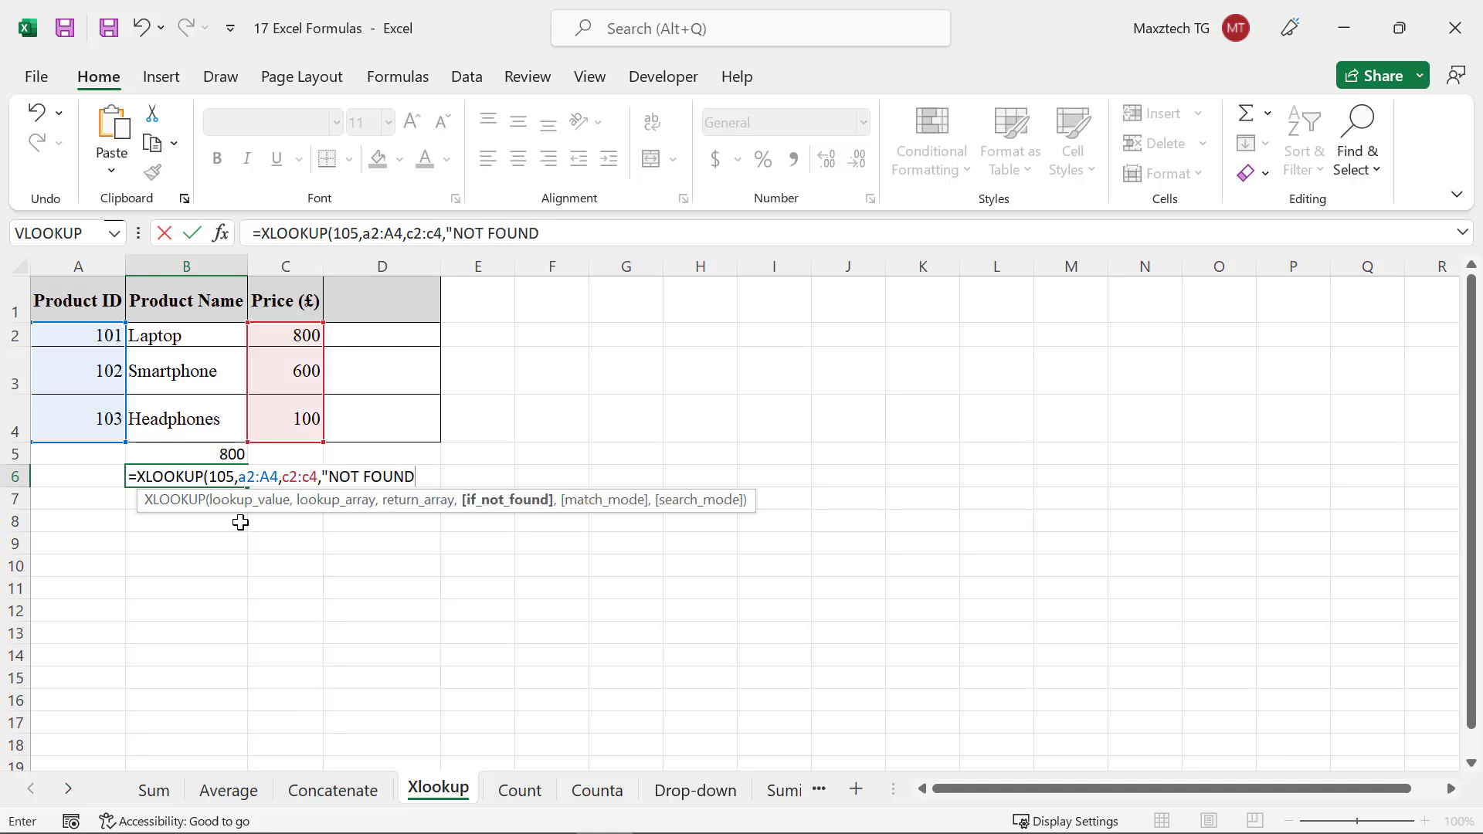
pyautogui.write(')')
pyautogui.press('Return')
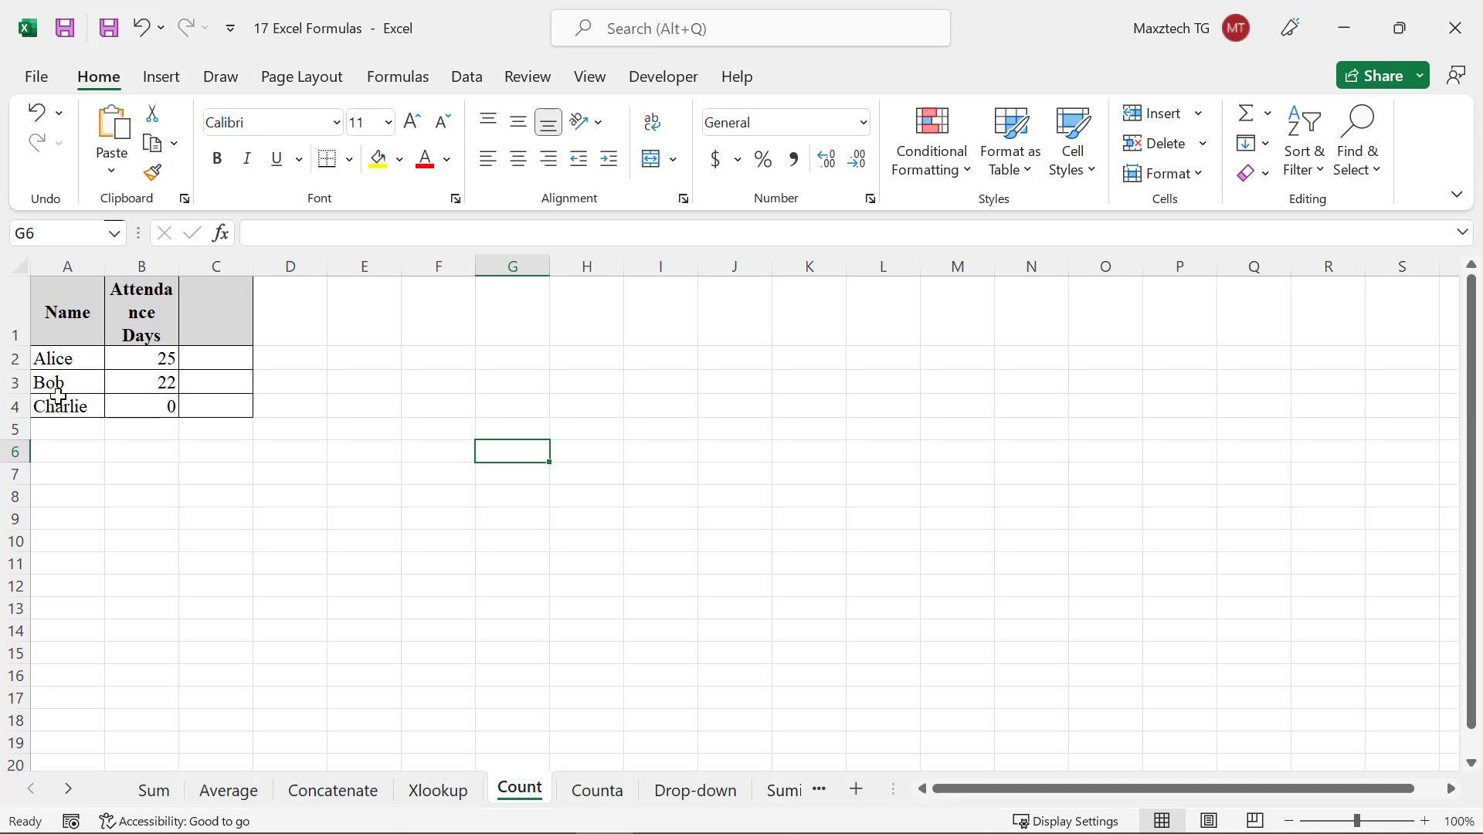
# On the Count sheet, enter =COUNT(B2:B4) in cell B5 to count numeric attendance entries
pyautogui.click(154, 430)
pyautogui.write('=C')
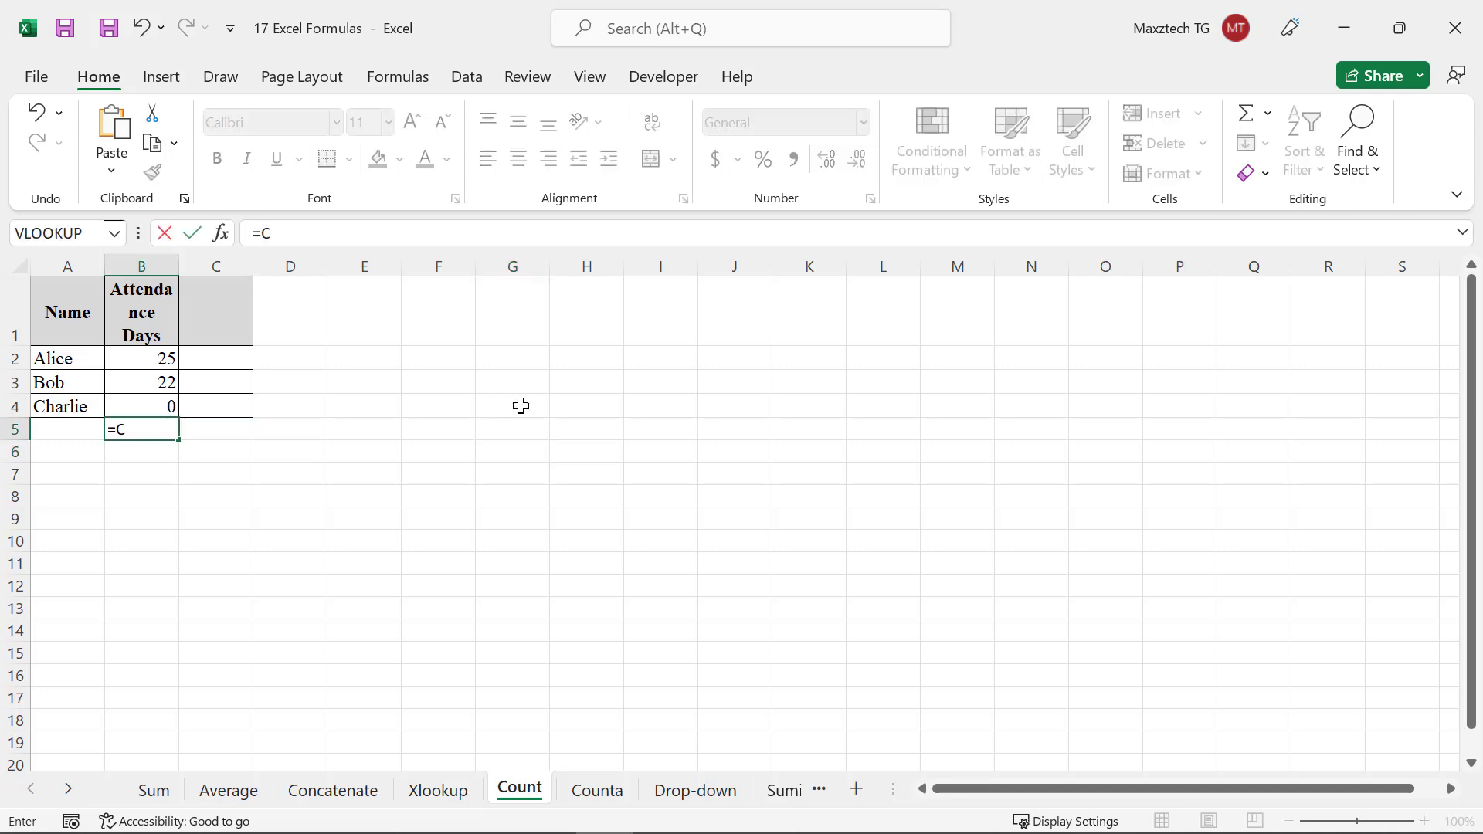
pyautogui.write('OUNT')
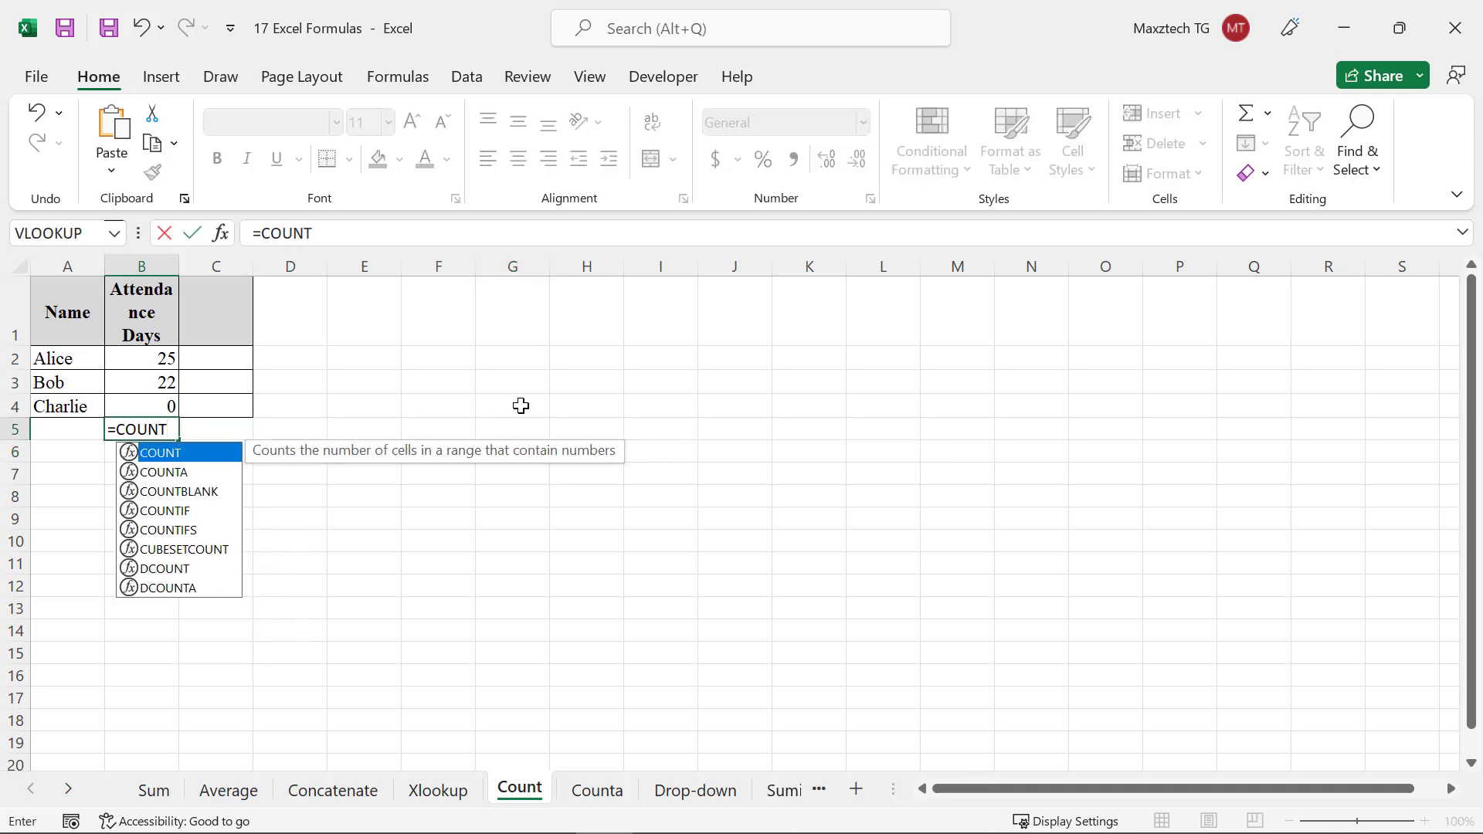
pyautogui.write('(')
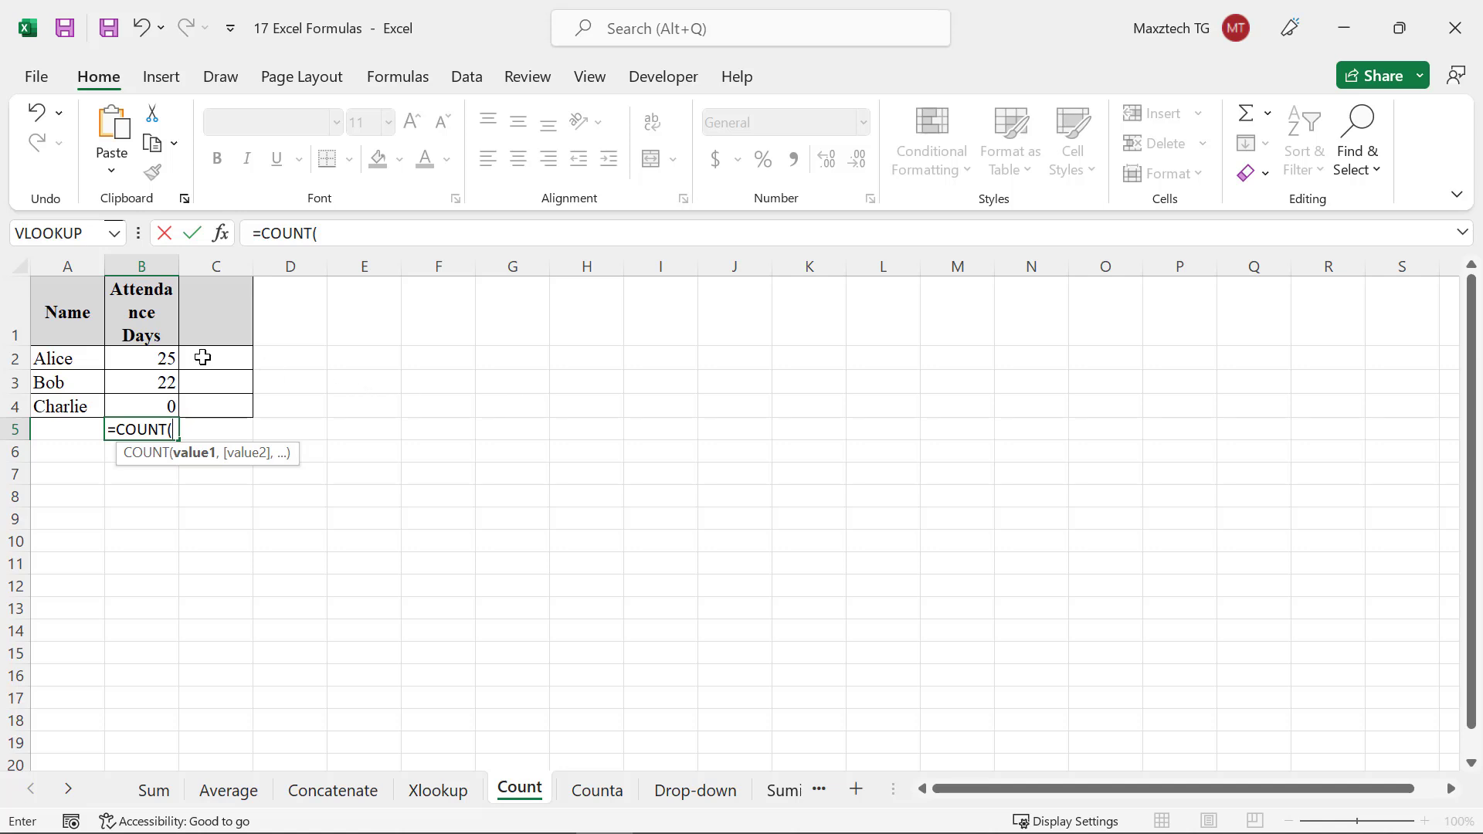
pyautogui.write('B2:')
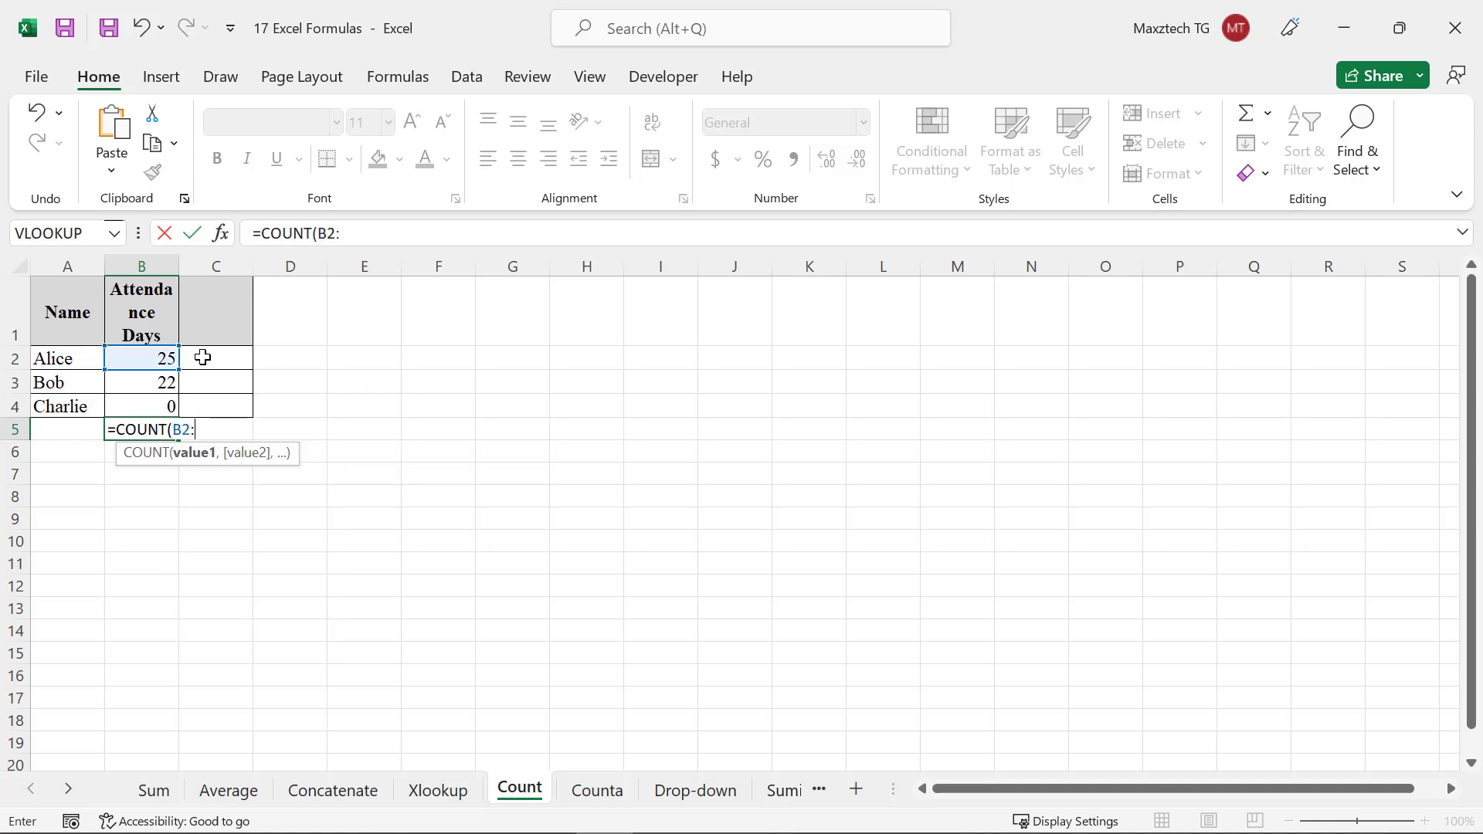
pyautogui.write('B4)')
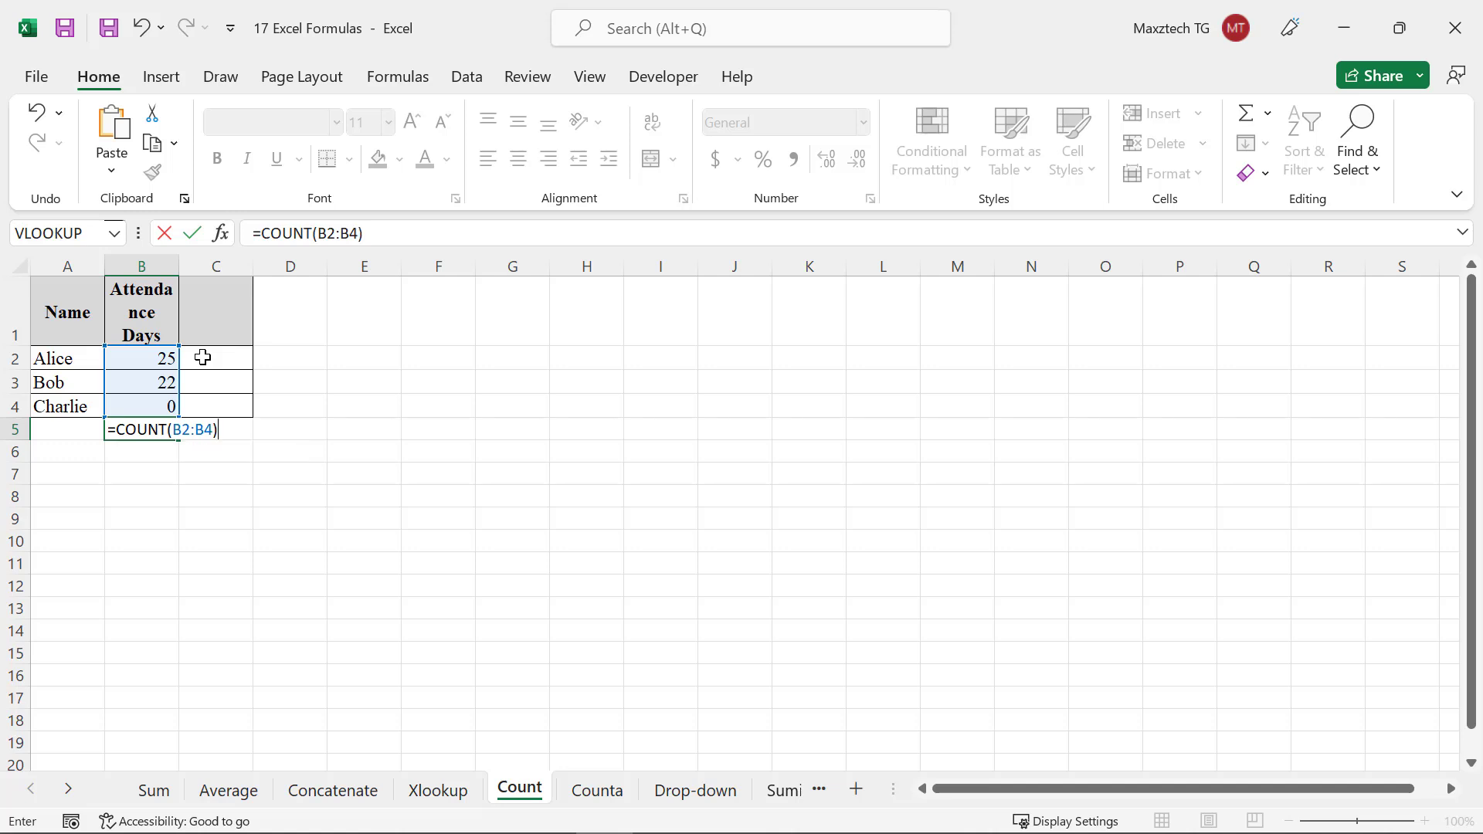
pyautogui.press('Return')
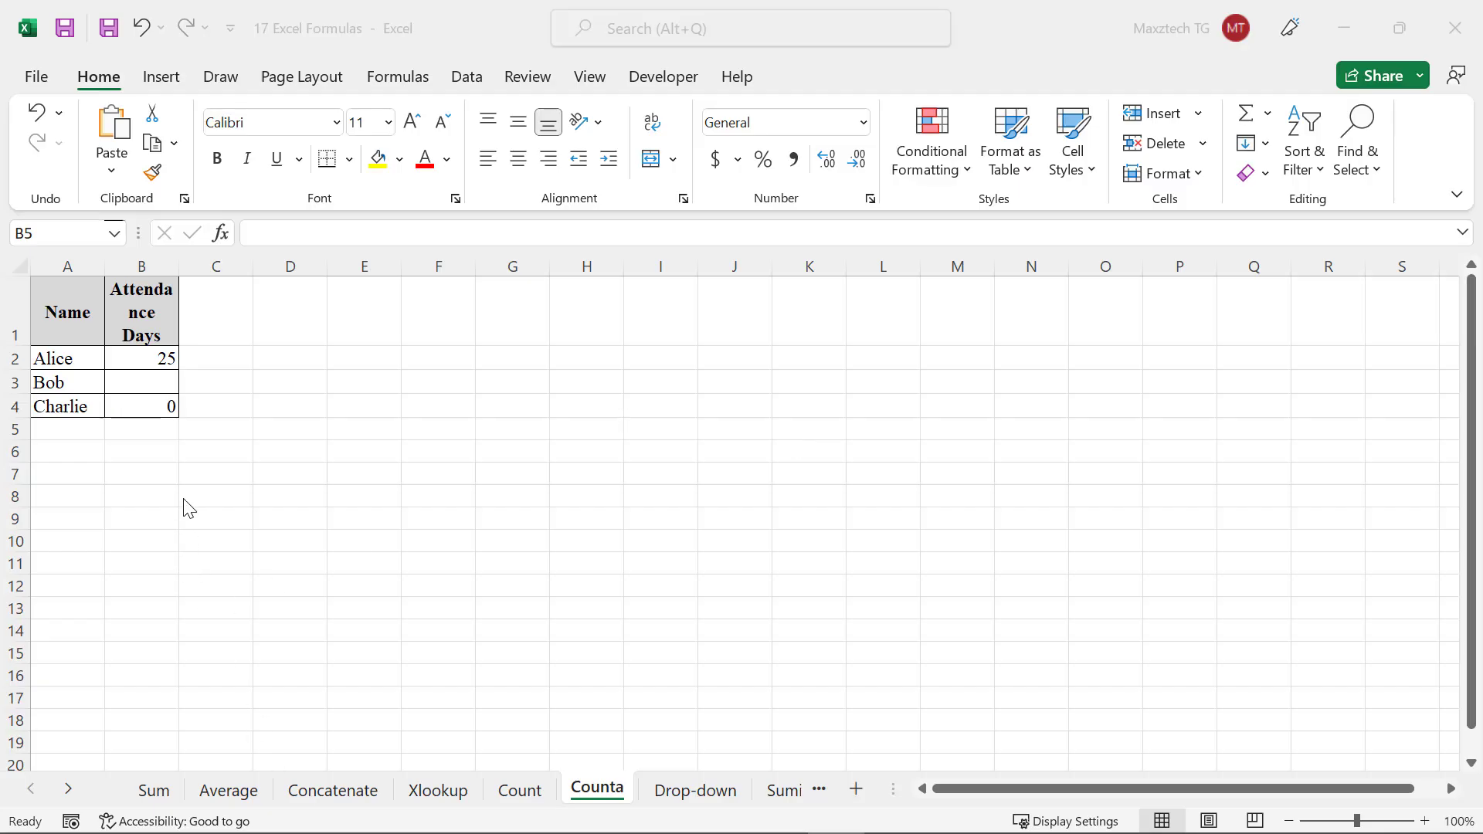
# On the Counta sheet, enter =COUNTA(B2:B4) in cell B5 to count non-empty attendance entries
pyautogui.click(144, 431)
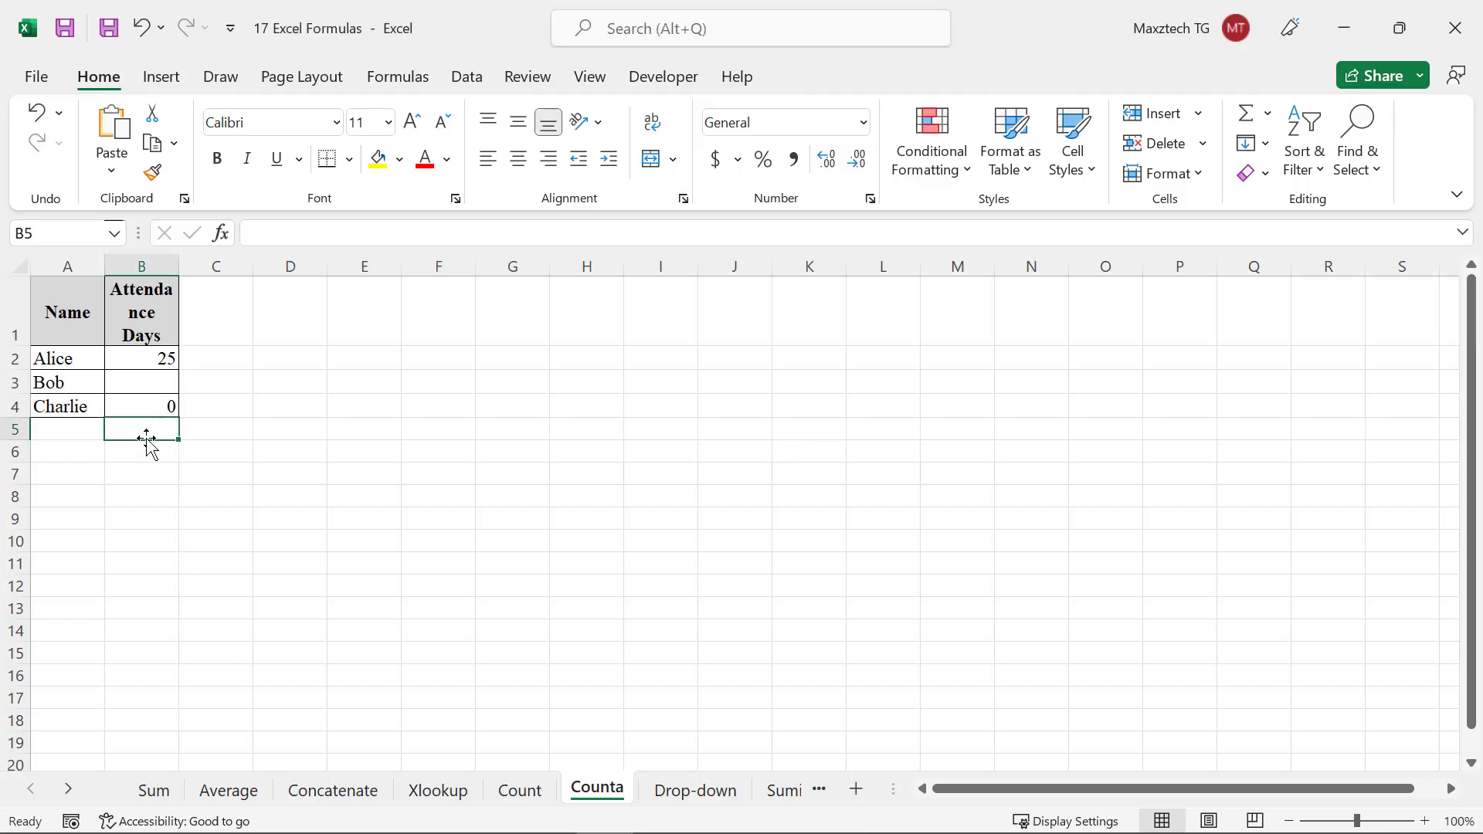
pyautogui.click(231, 543)
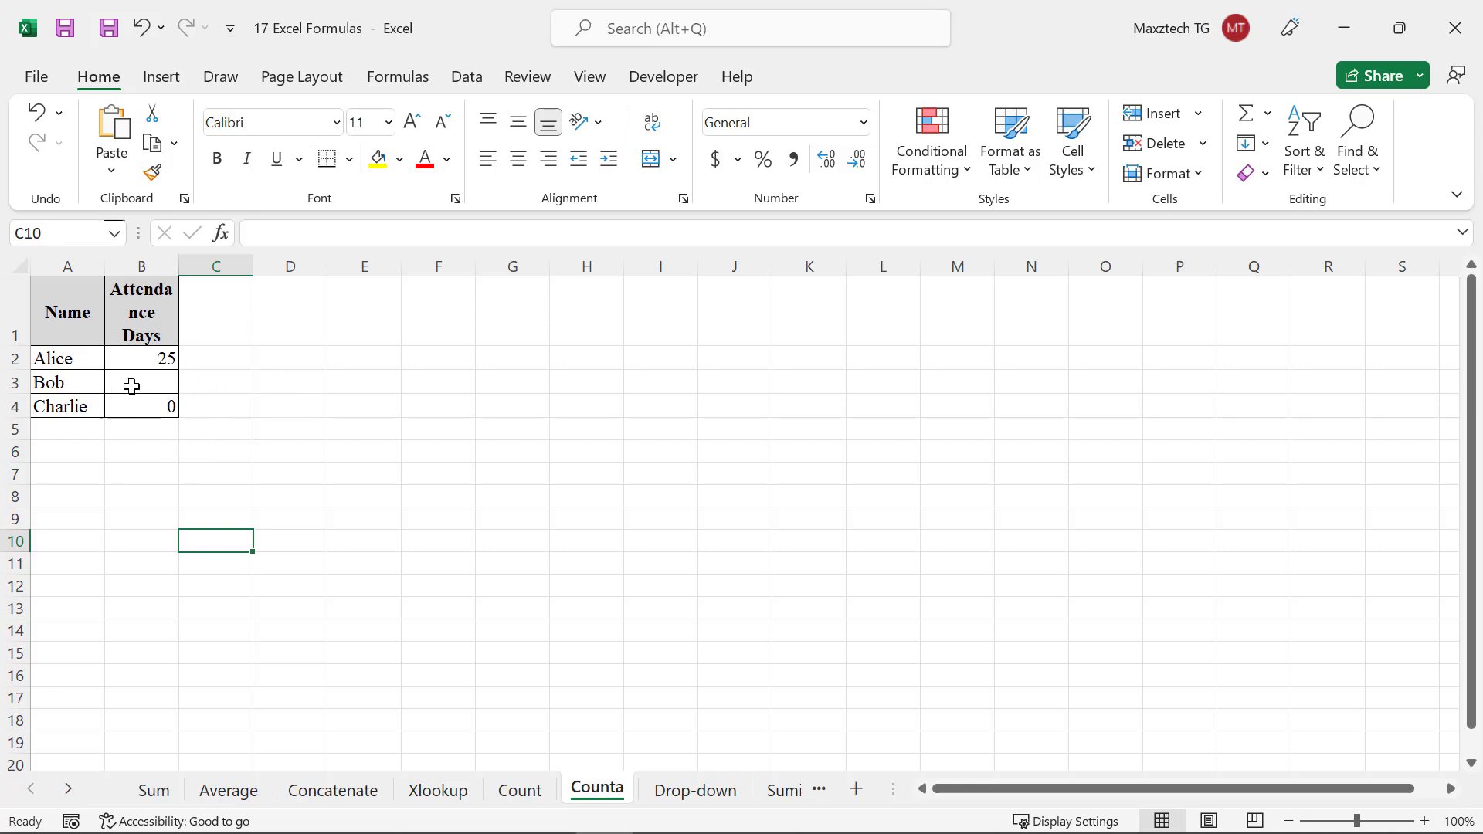
pyautogui.click(156, 428)
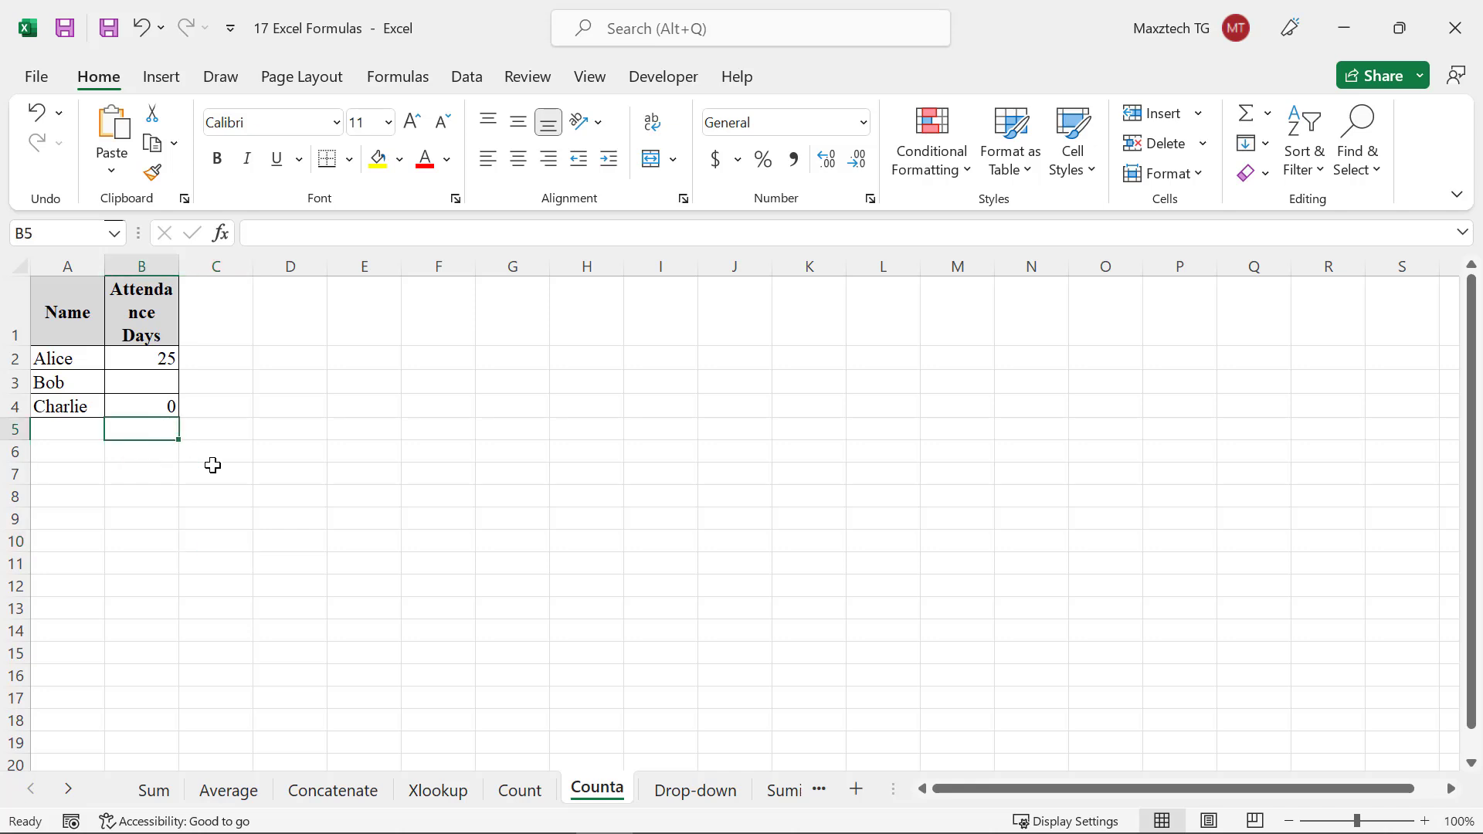
pyautogui.write('=')
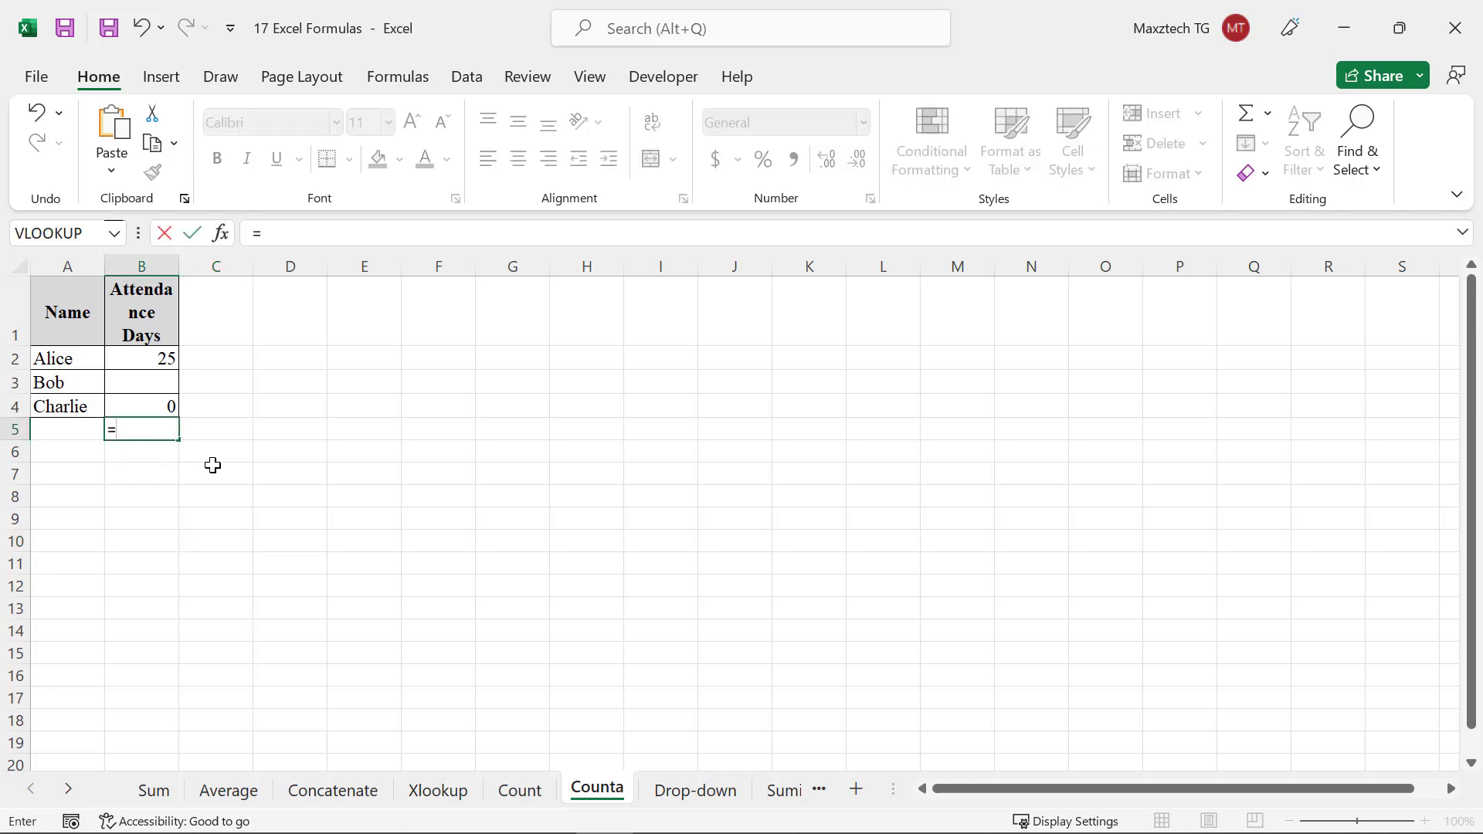
pyautogui.write('COUNTA(')
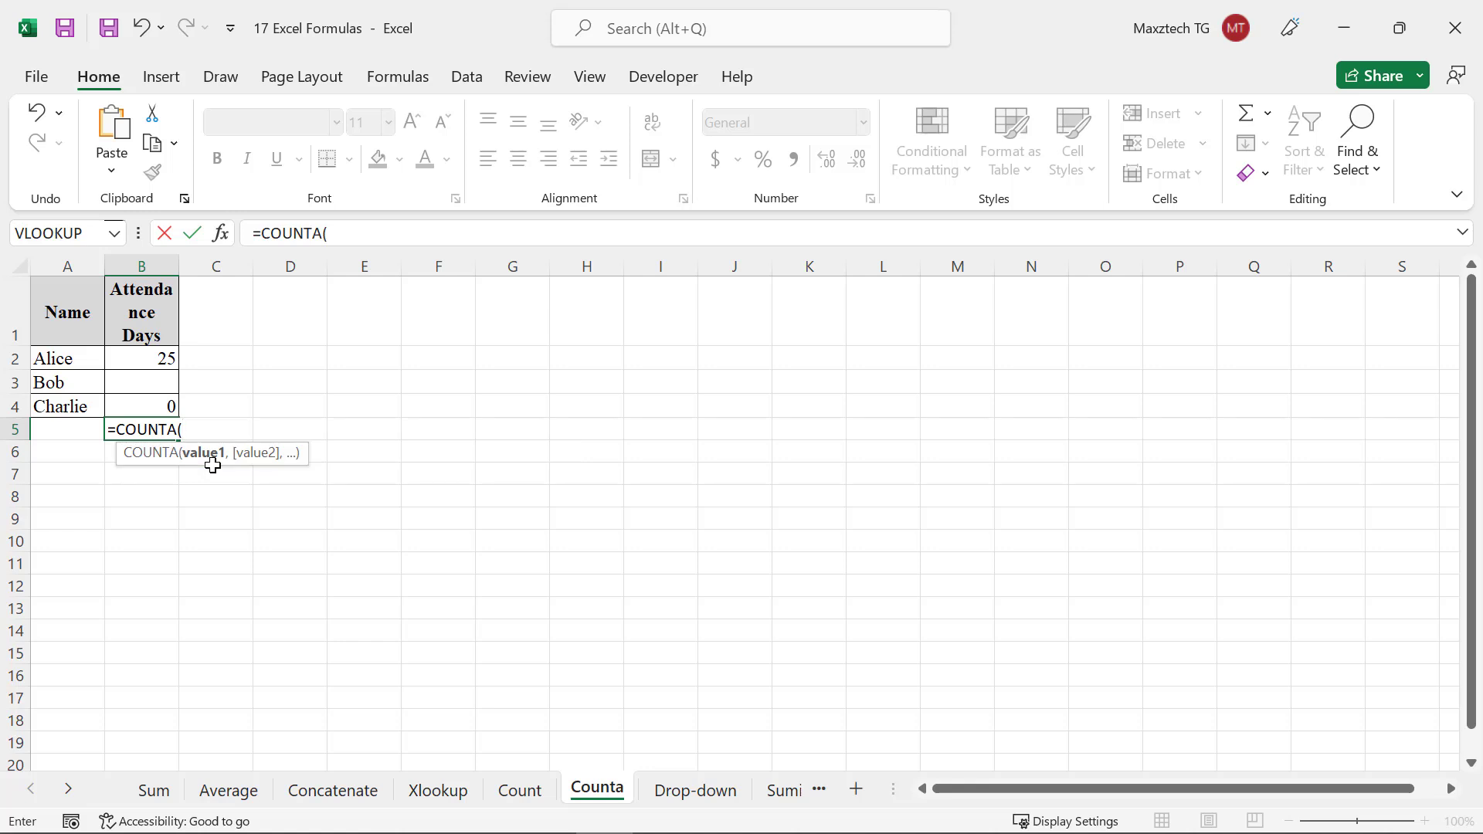
pyautogui.write('B2:')
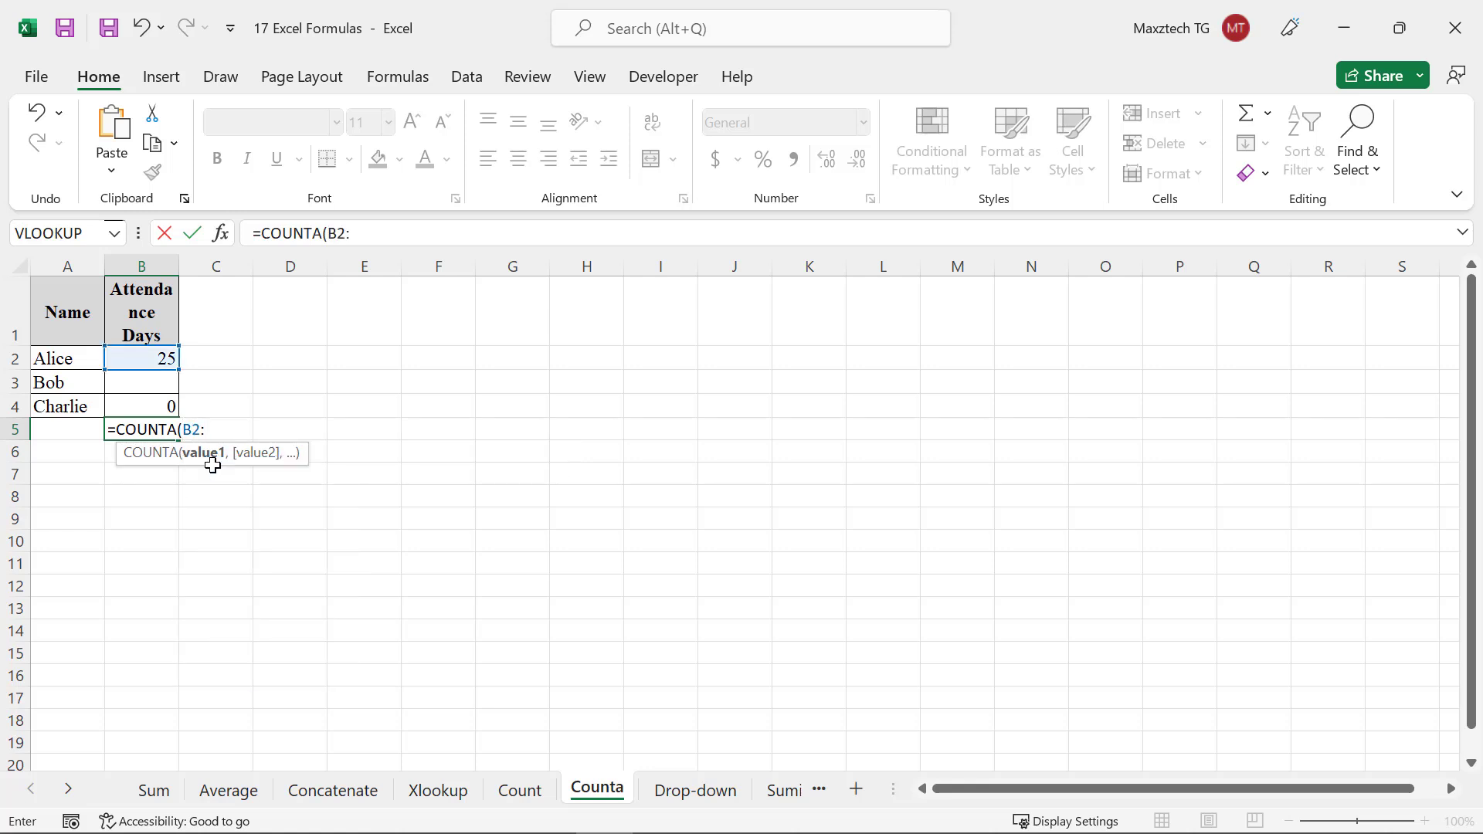
pyautogui.write('B4')
pyautogui.press('Return')
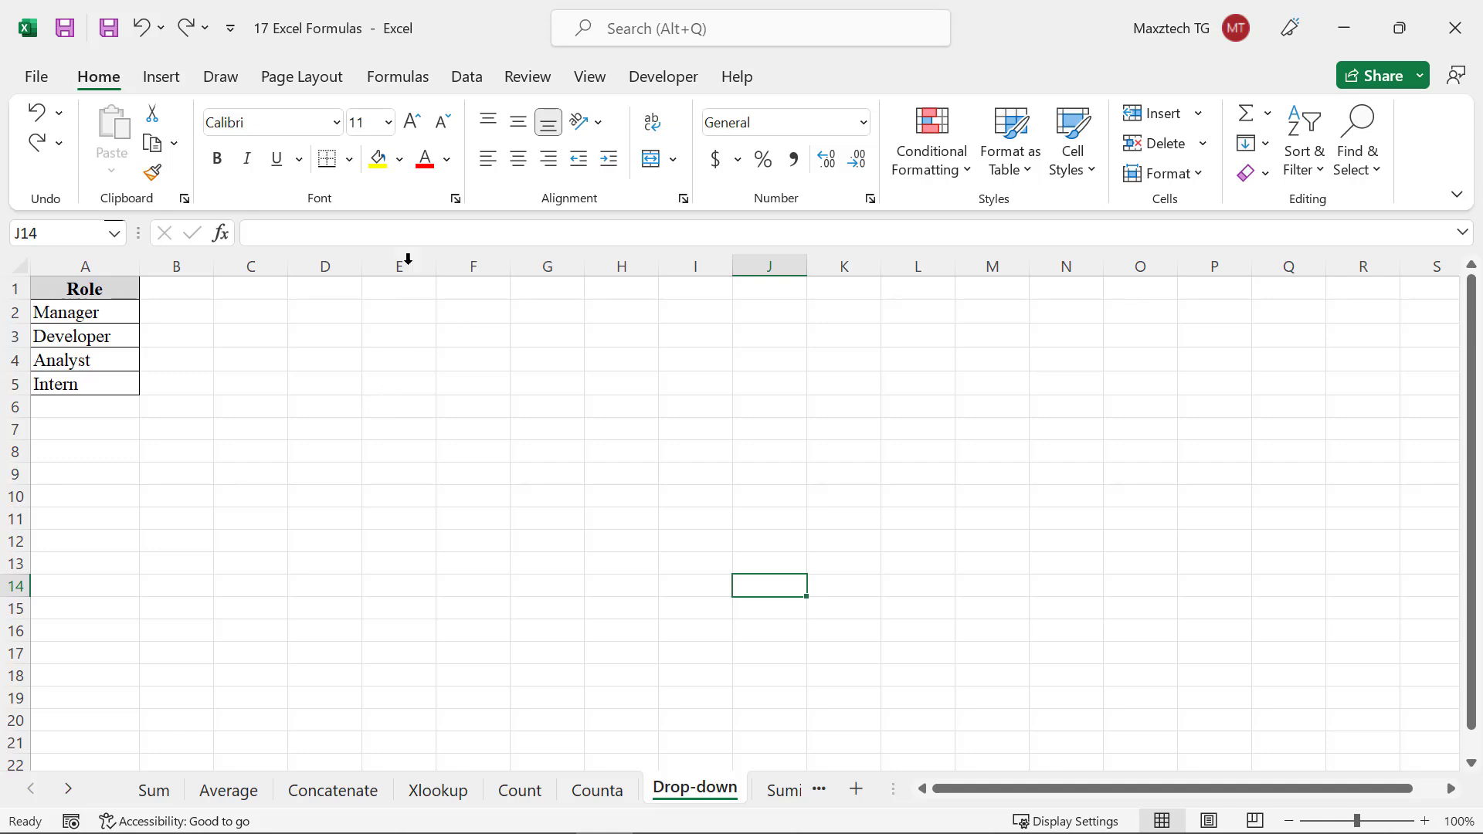
# On the Drop-down sheet, add a List data validation to cell E1 using the roles in $A$2:$A$5 as the source
pyautogui.click(388, 295)
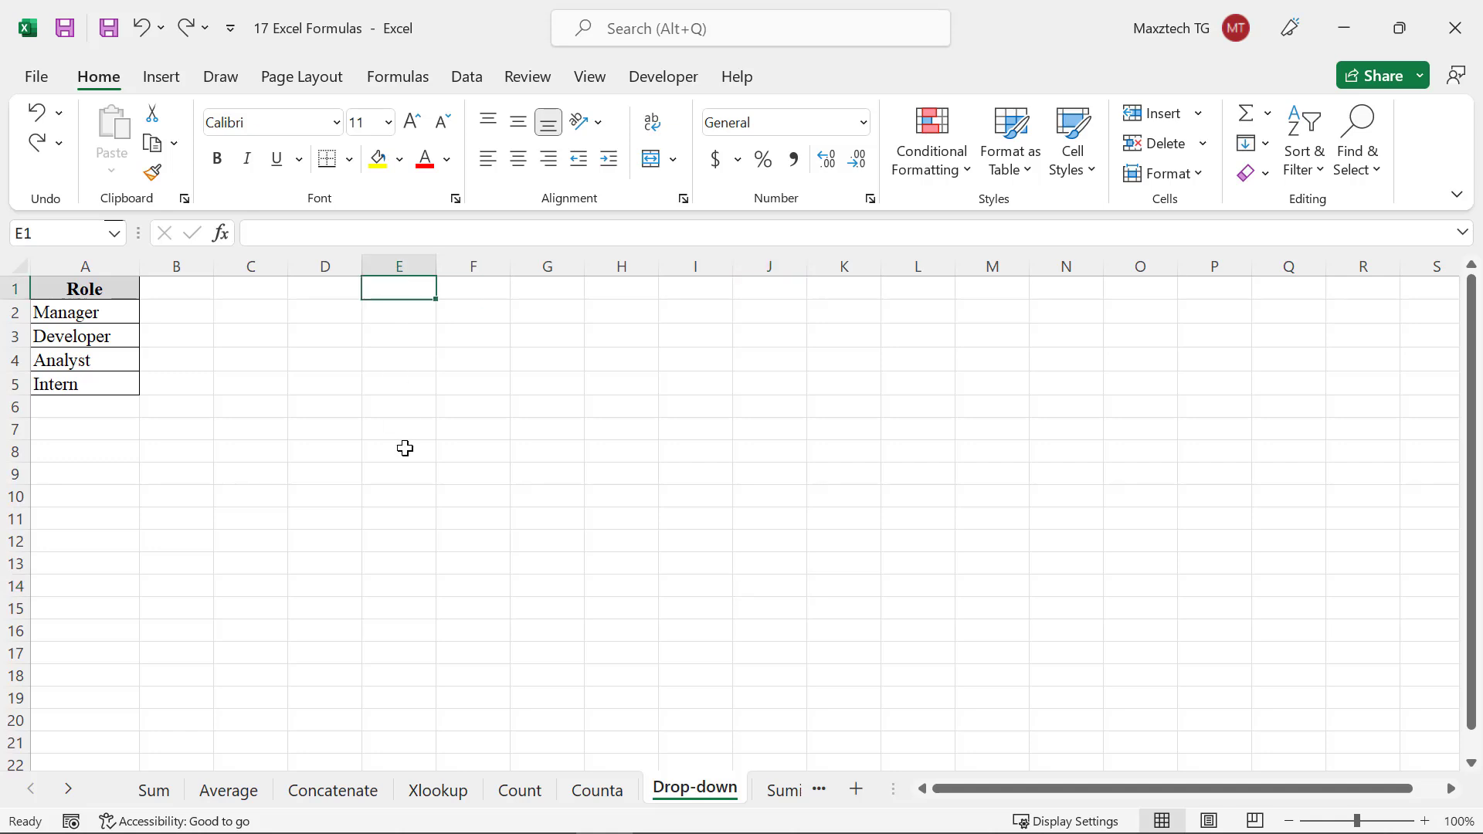
pyautogui.click(465, 78)
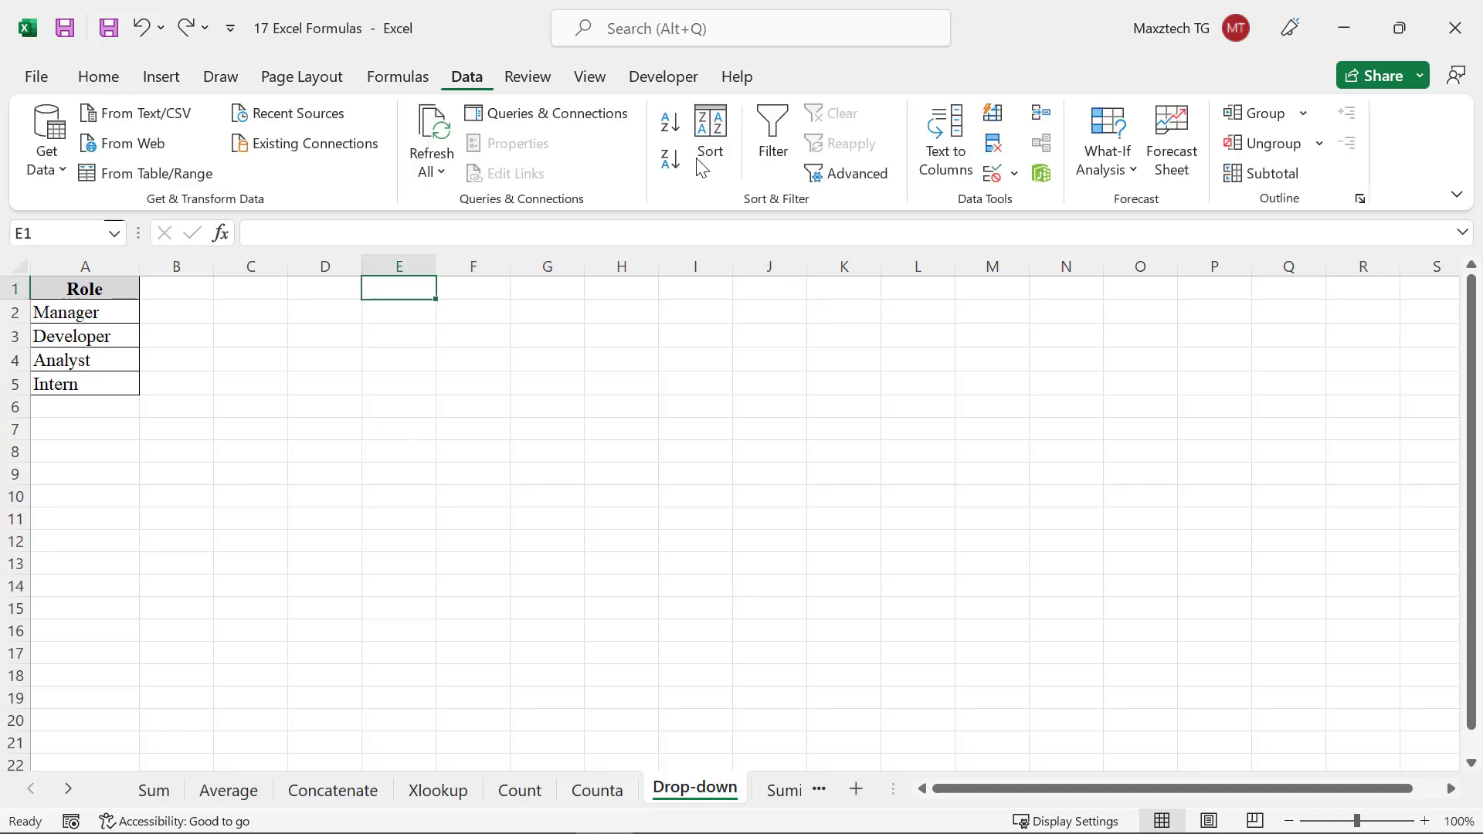
pyautogui.click(993, 174)
pyautogui.click(241, 376)
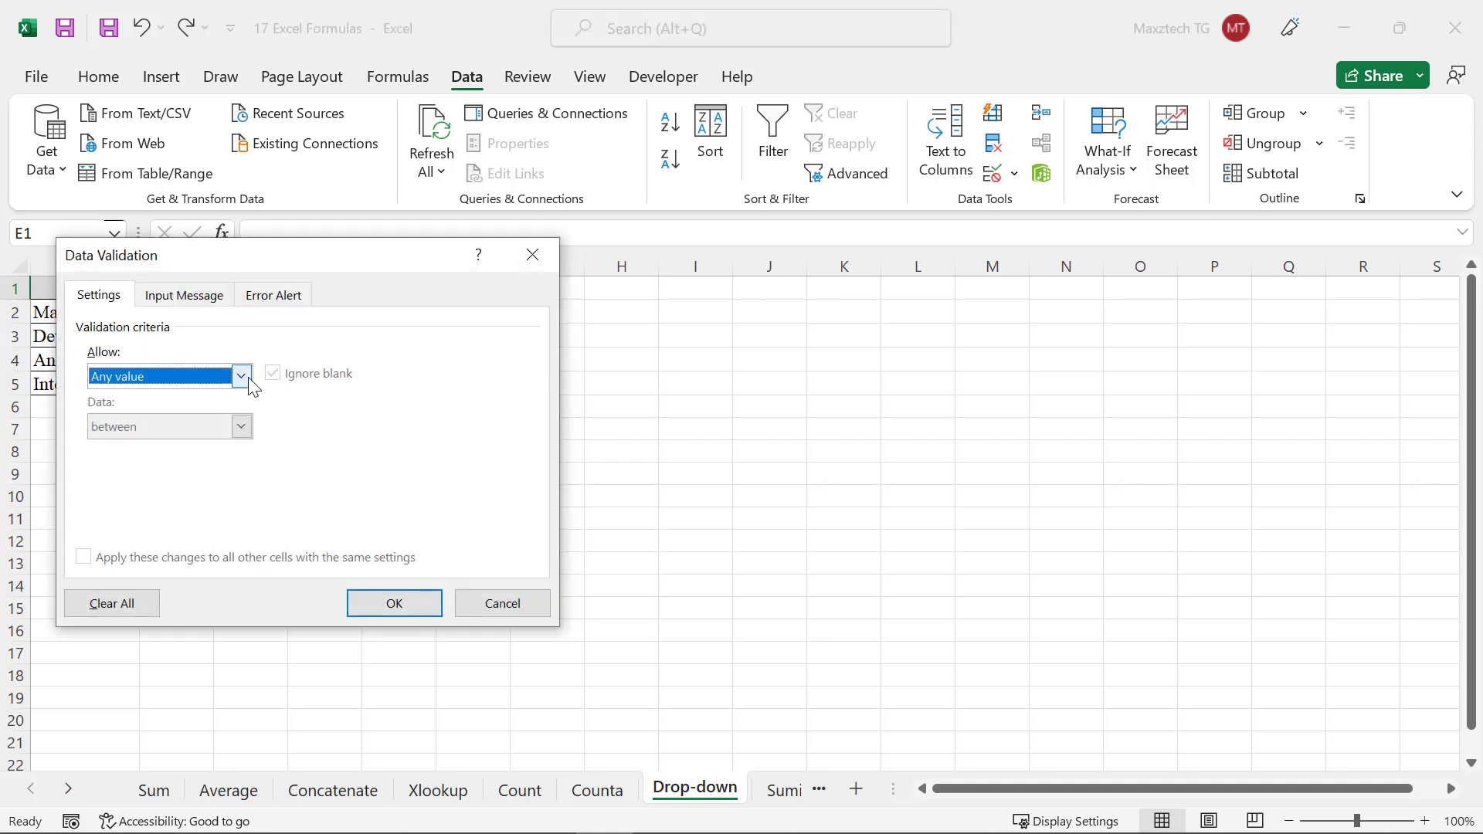
pyautogui.click(203, 449)
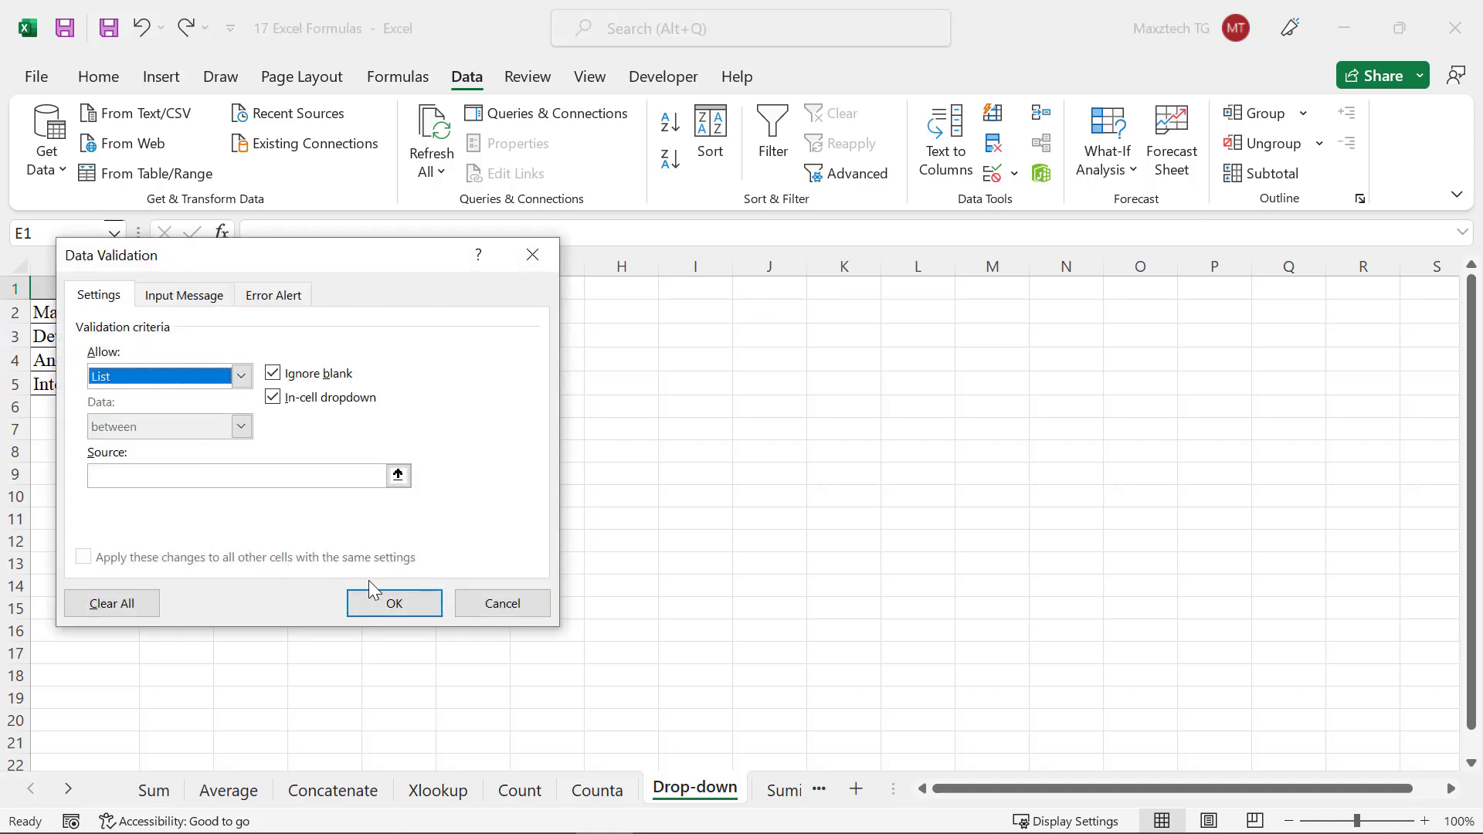
pyautogui.click(398, 475)
pyautogui.moveTo(110, 334); pyautogui.dragTo(115, 383)
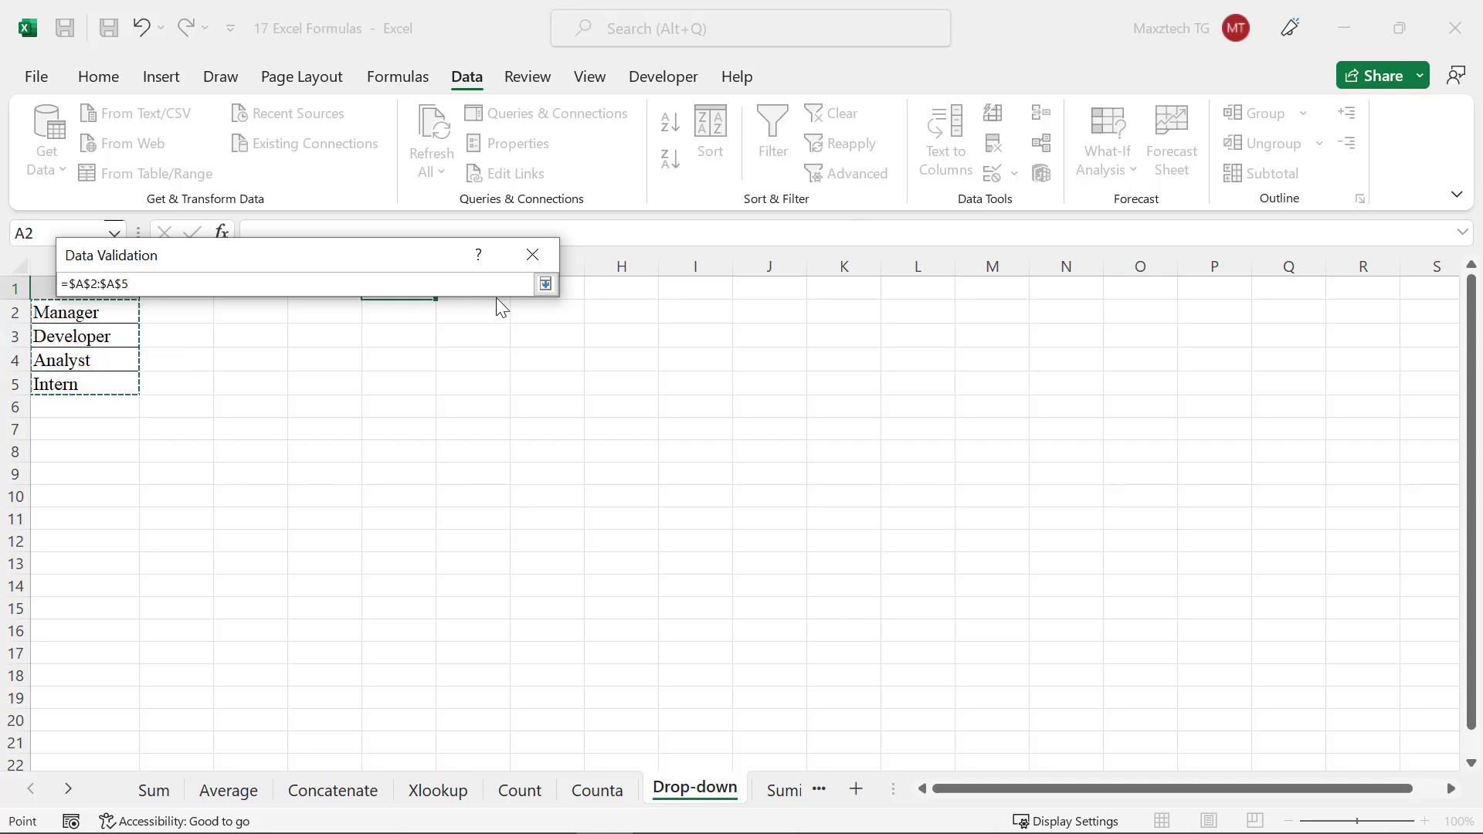
pyautogui.click(546, 283)
pyautogui.click(414, 608)
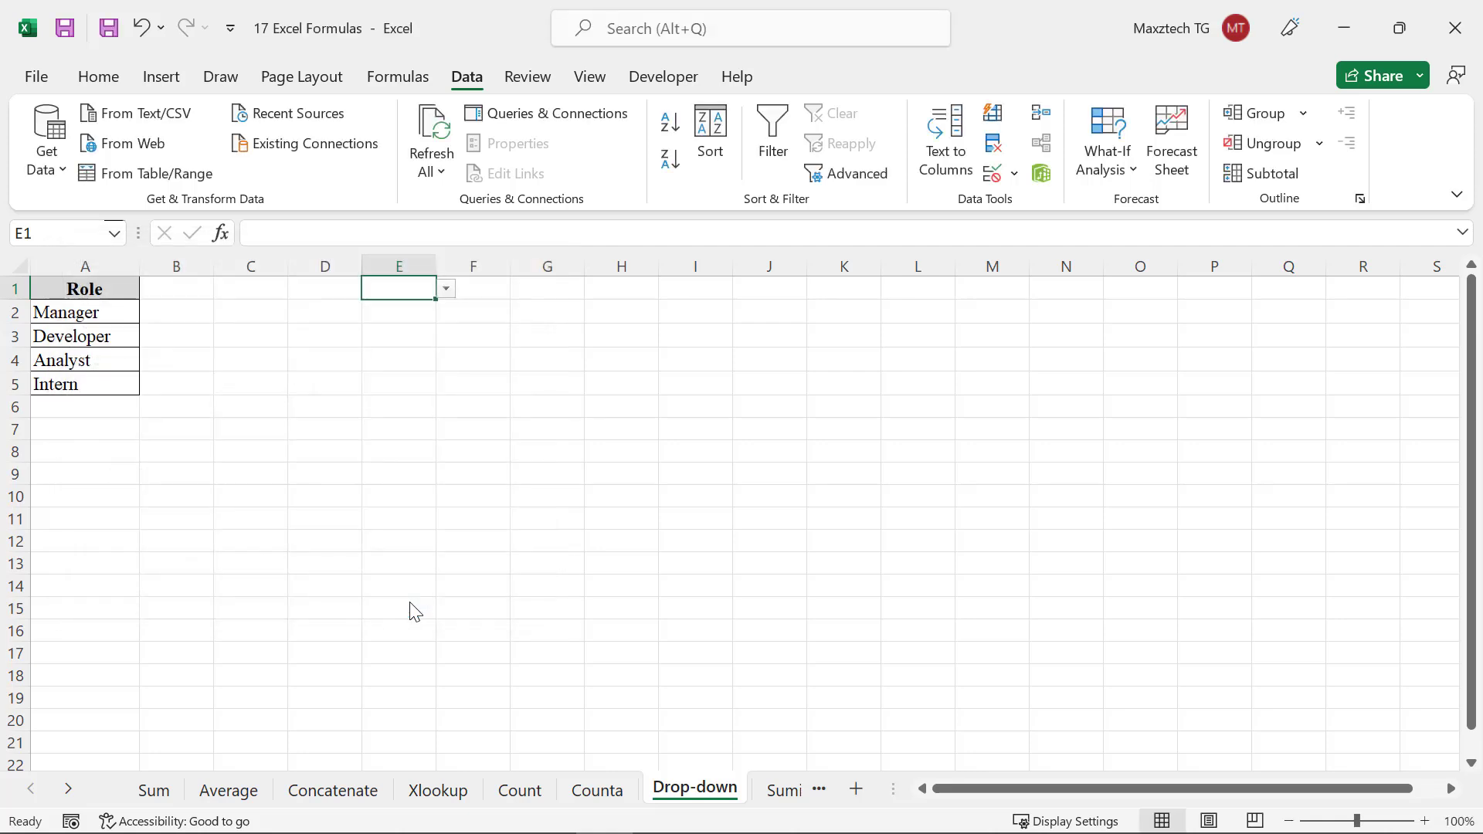
pyautogui.click(446, 290)
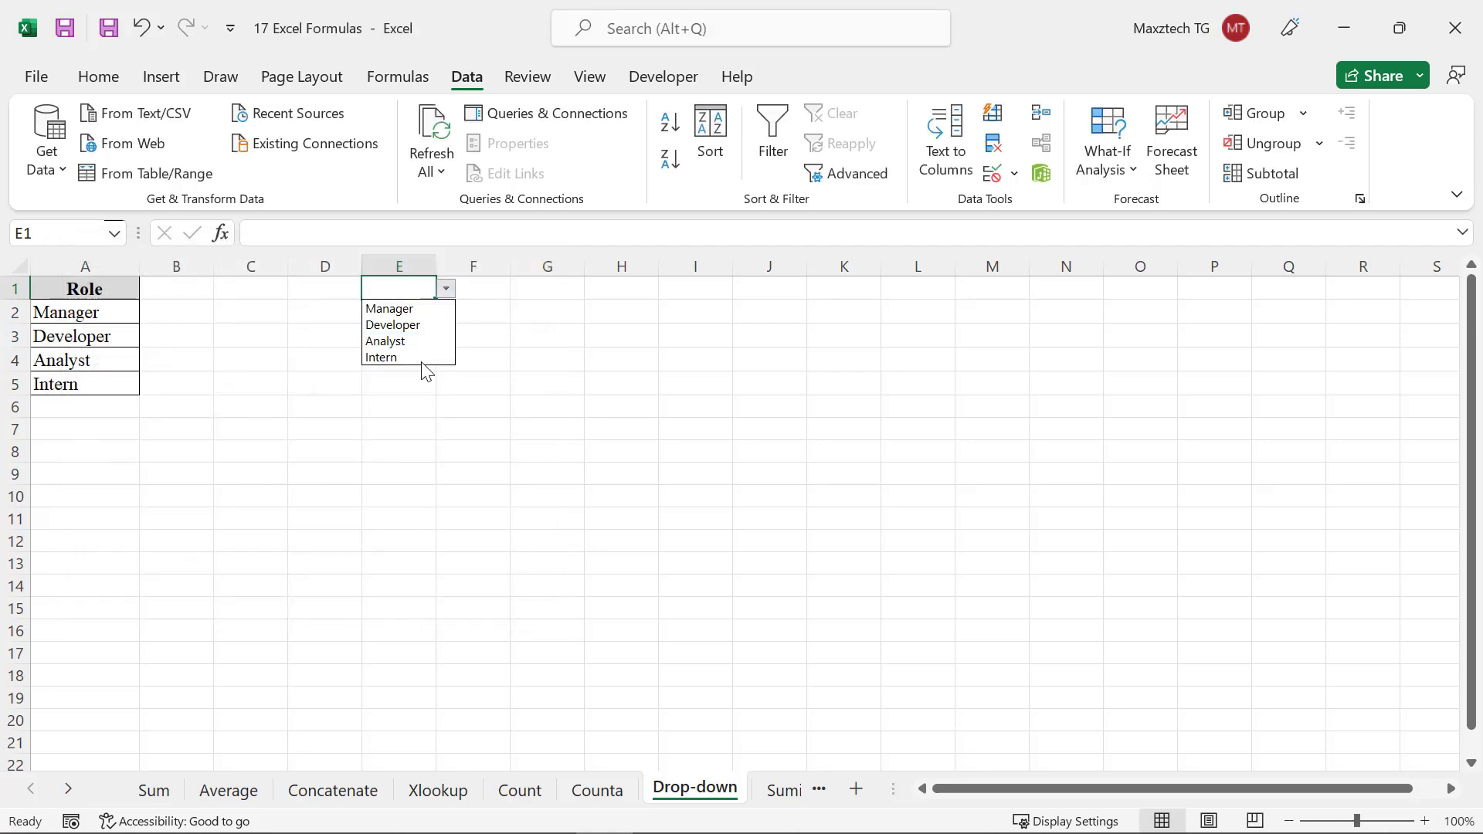
pyautogui.press('Escape')
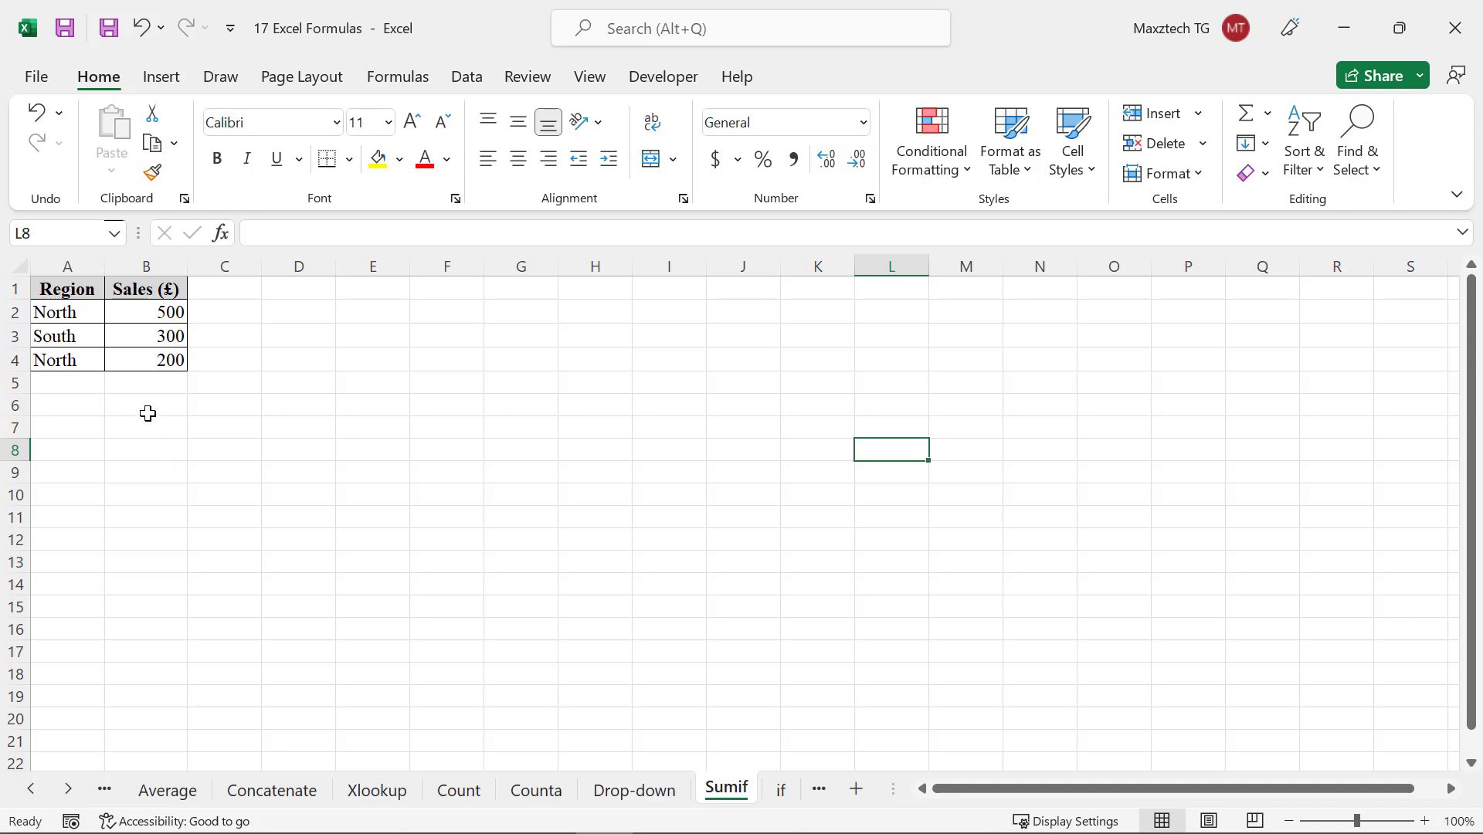
# On the Sumif sheet, enter =sumif(A2:A4,"North",B2:B4) in cell B6 to total North region sales
pyautogui.click(147, 407)
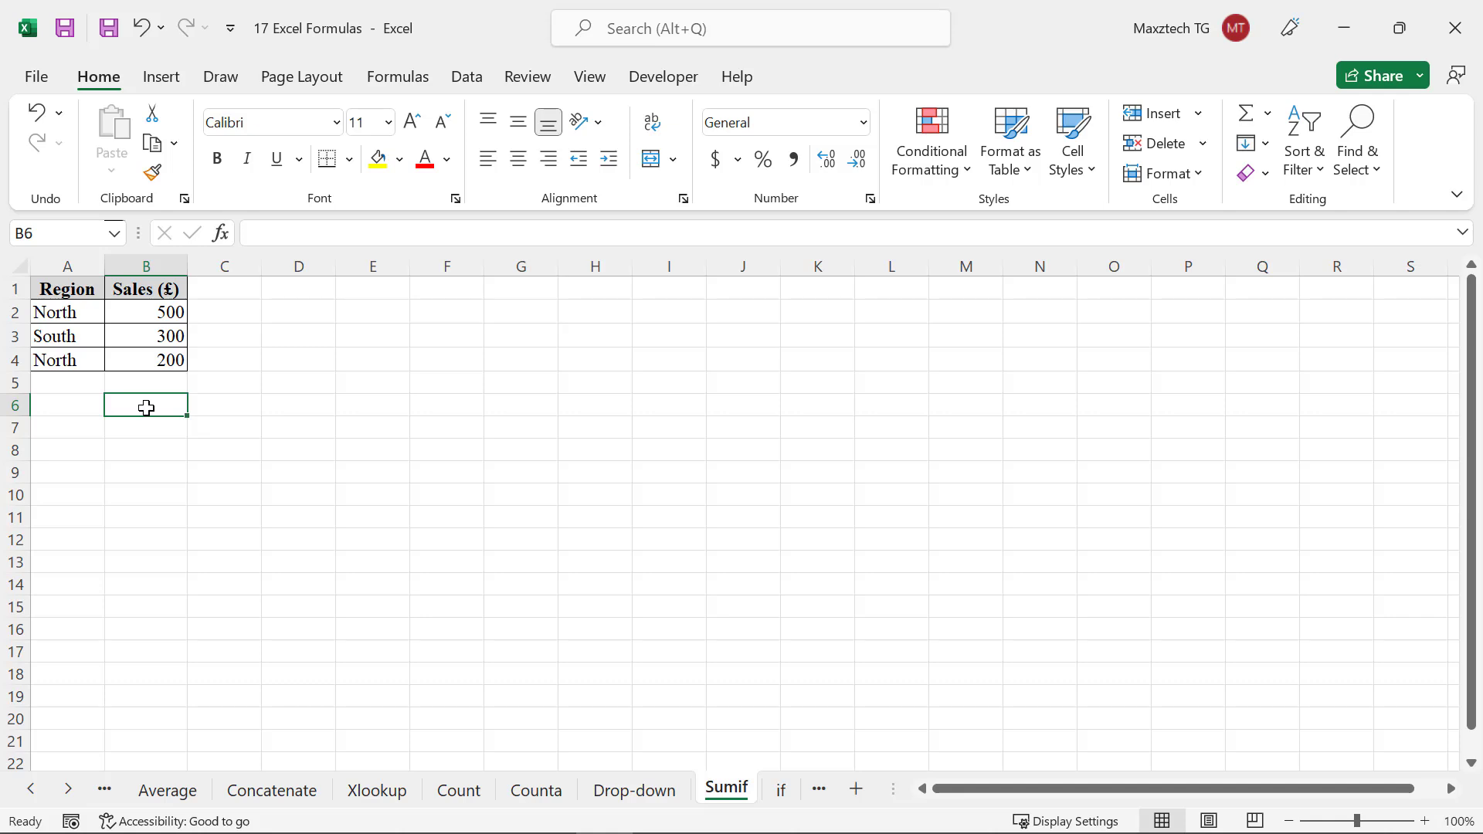
pyautogui.write('=NO')
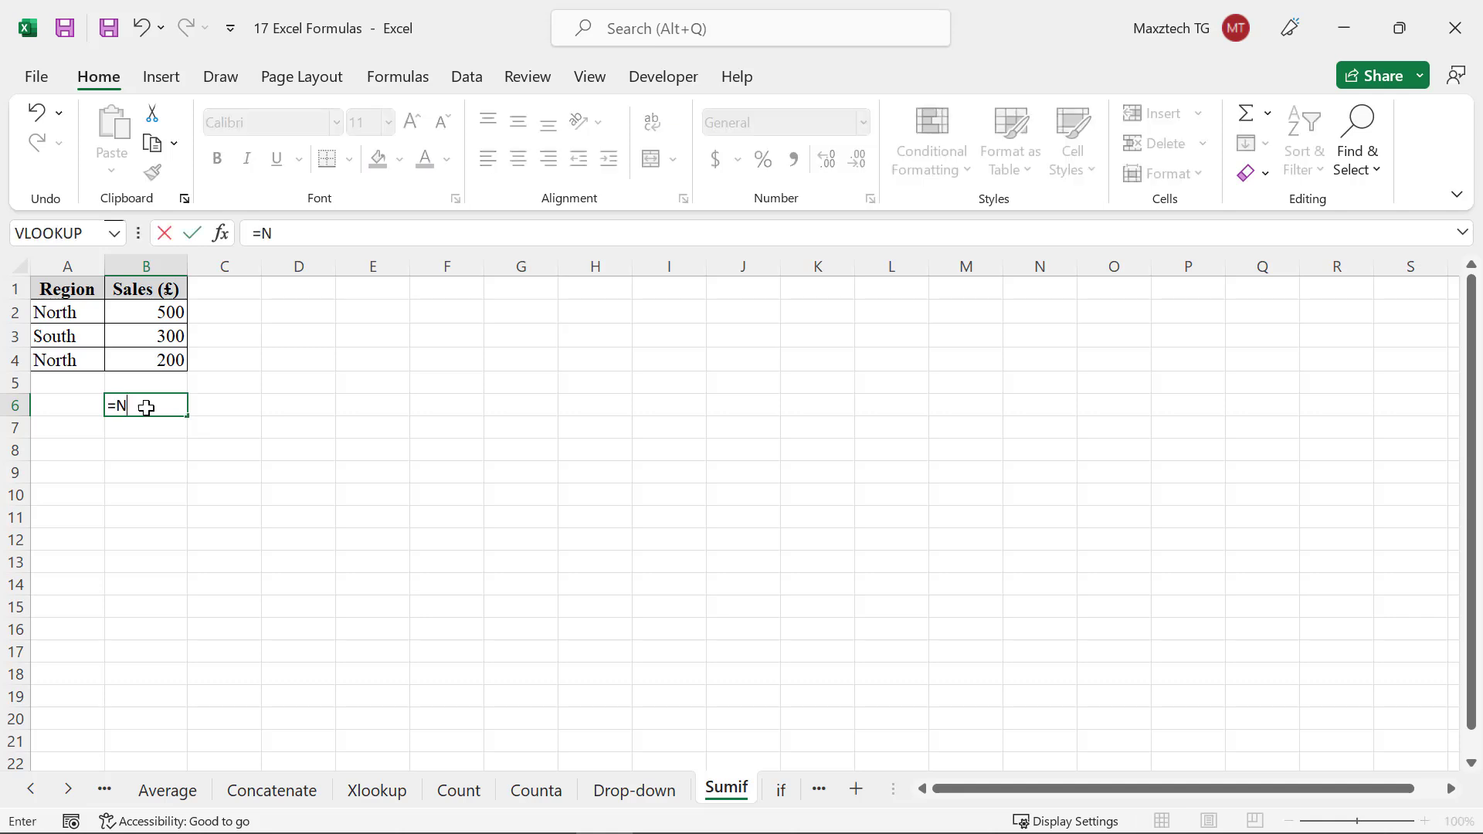
pyautogui.press('BackSpace')
pyautogui.press('BackSpace')
pyautogui.write('sumif')
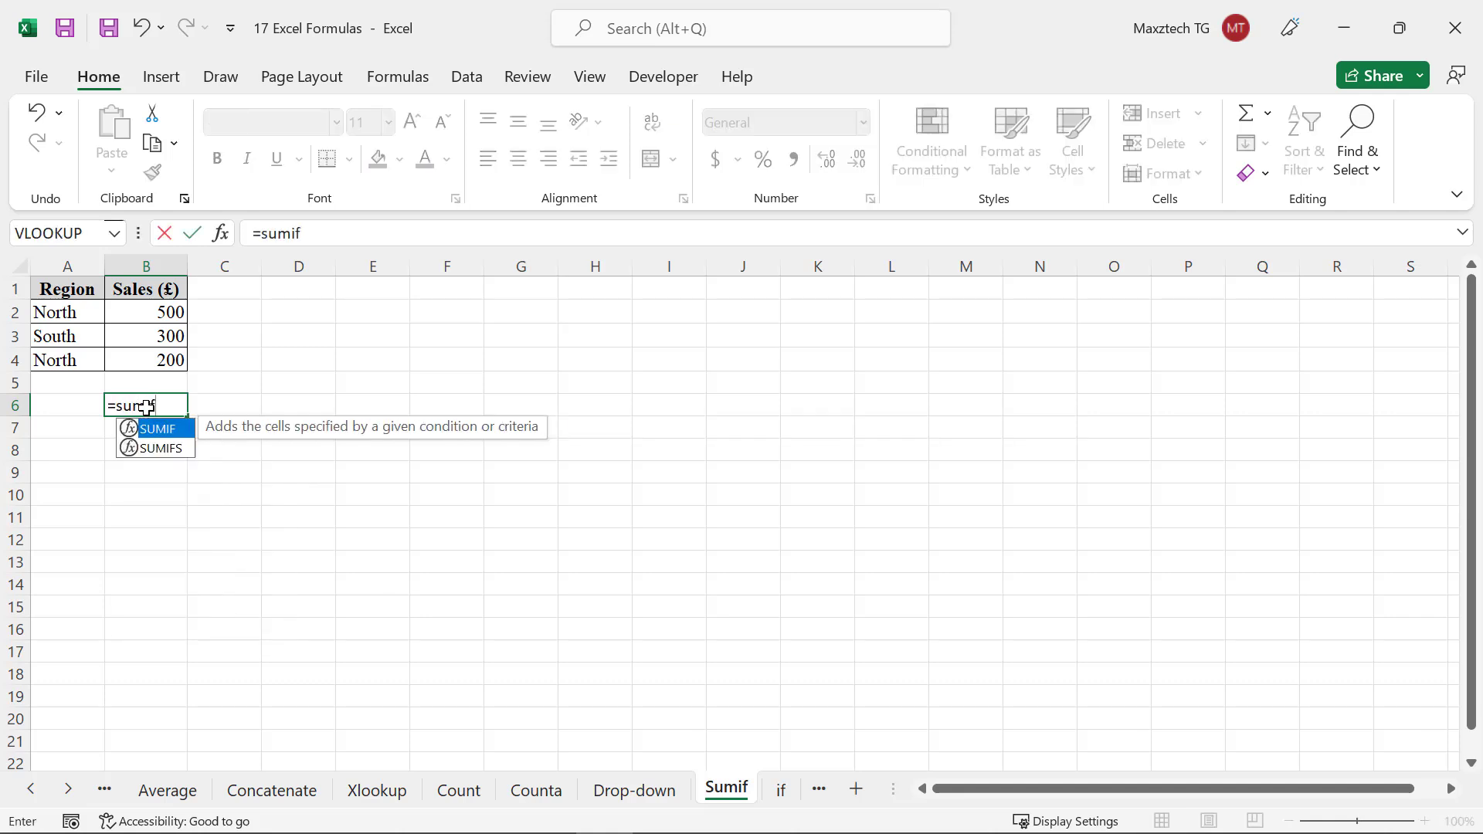
pyautogui.write('(')
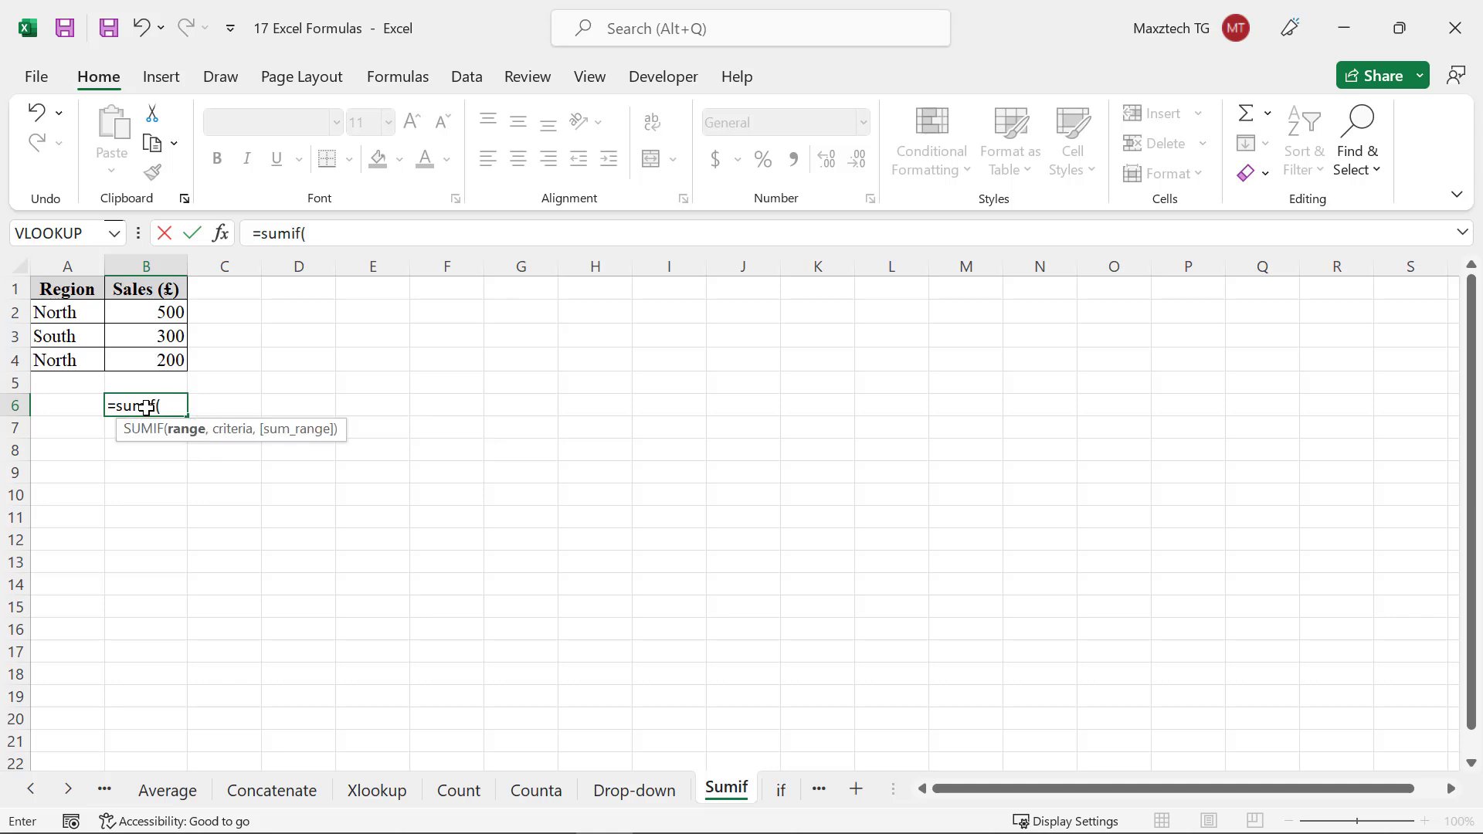
pyautogui.moveTo(99, 309); pyautogui.dragTo(95, 352)
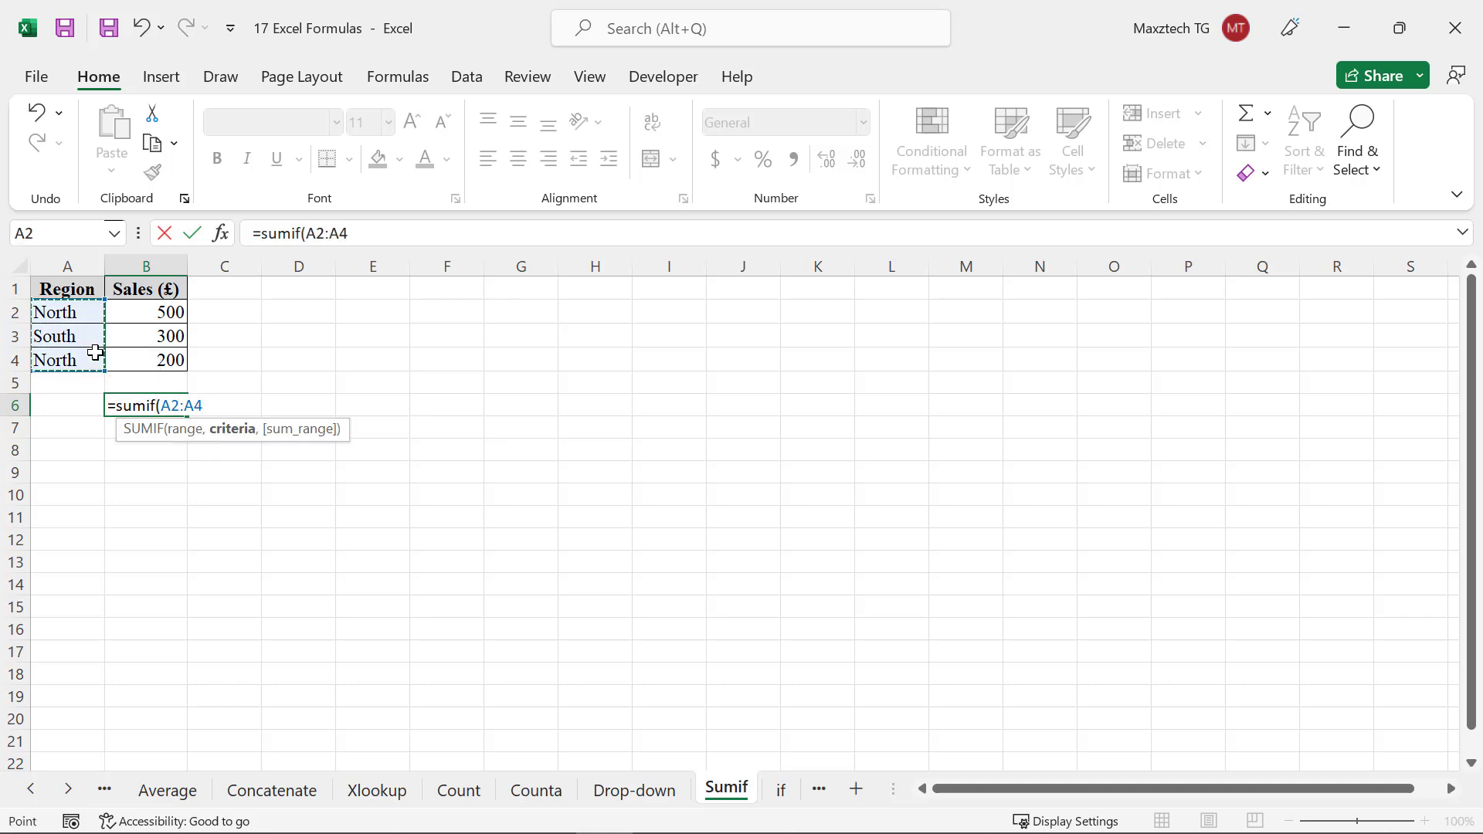
pyautogui.write(',"N')
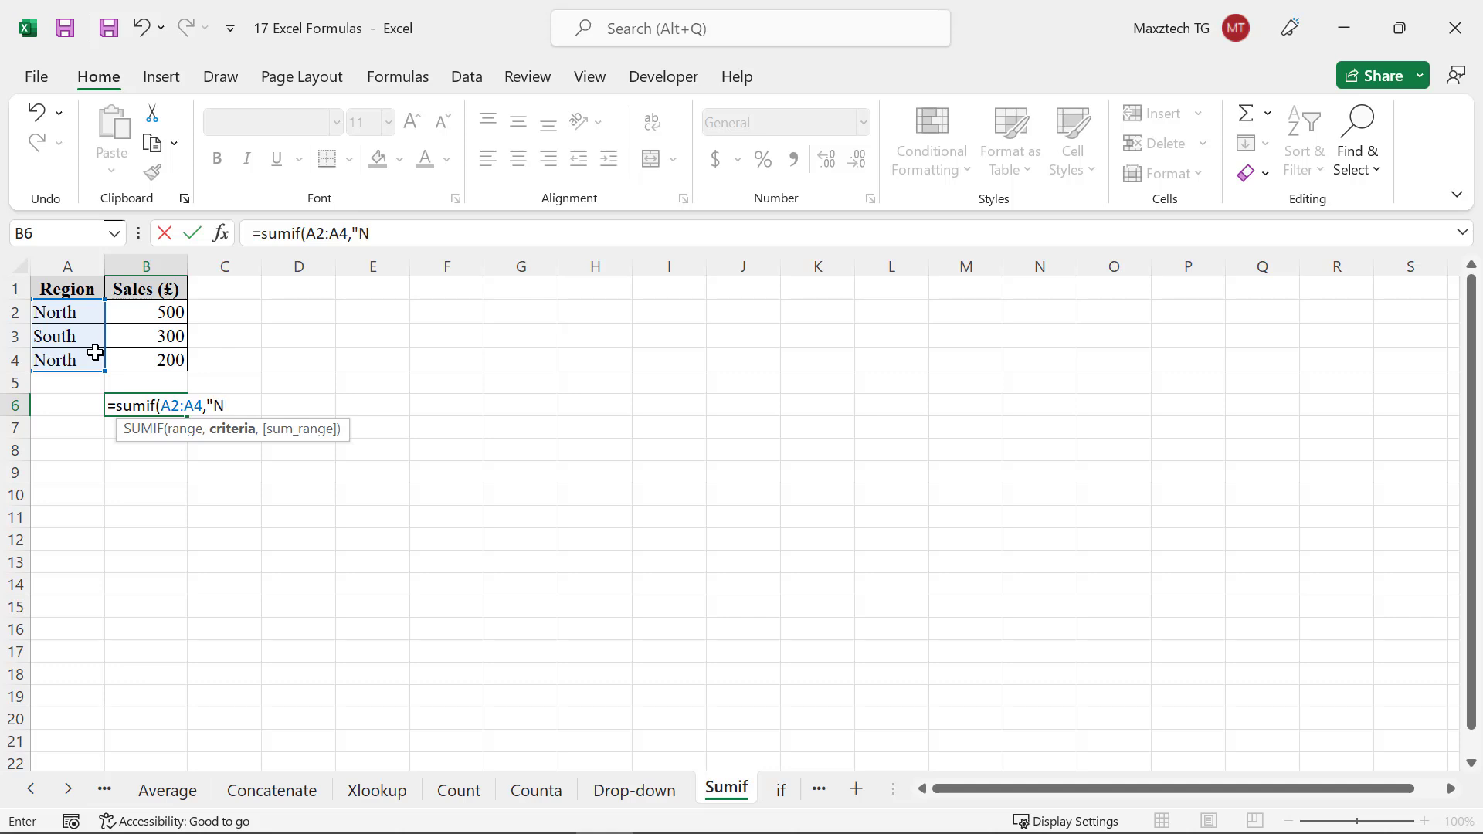
pyautogui.write('orth",')
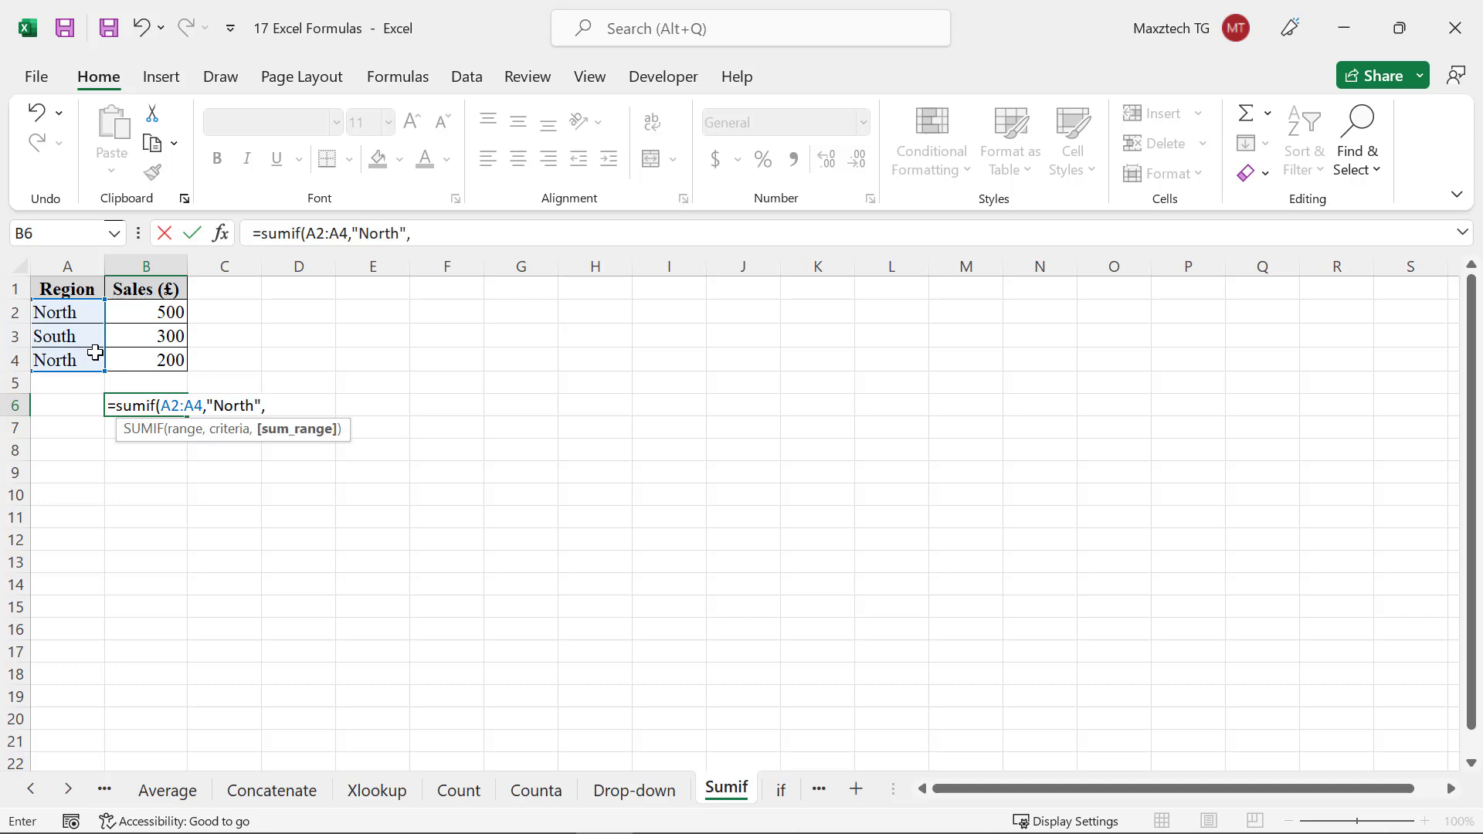
pyautogui.moveTo(162, 309); pyautogui.dragTo(170, 360)
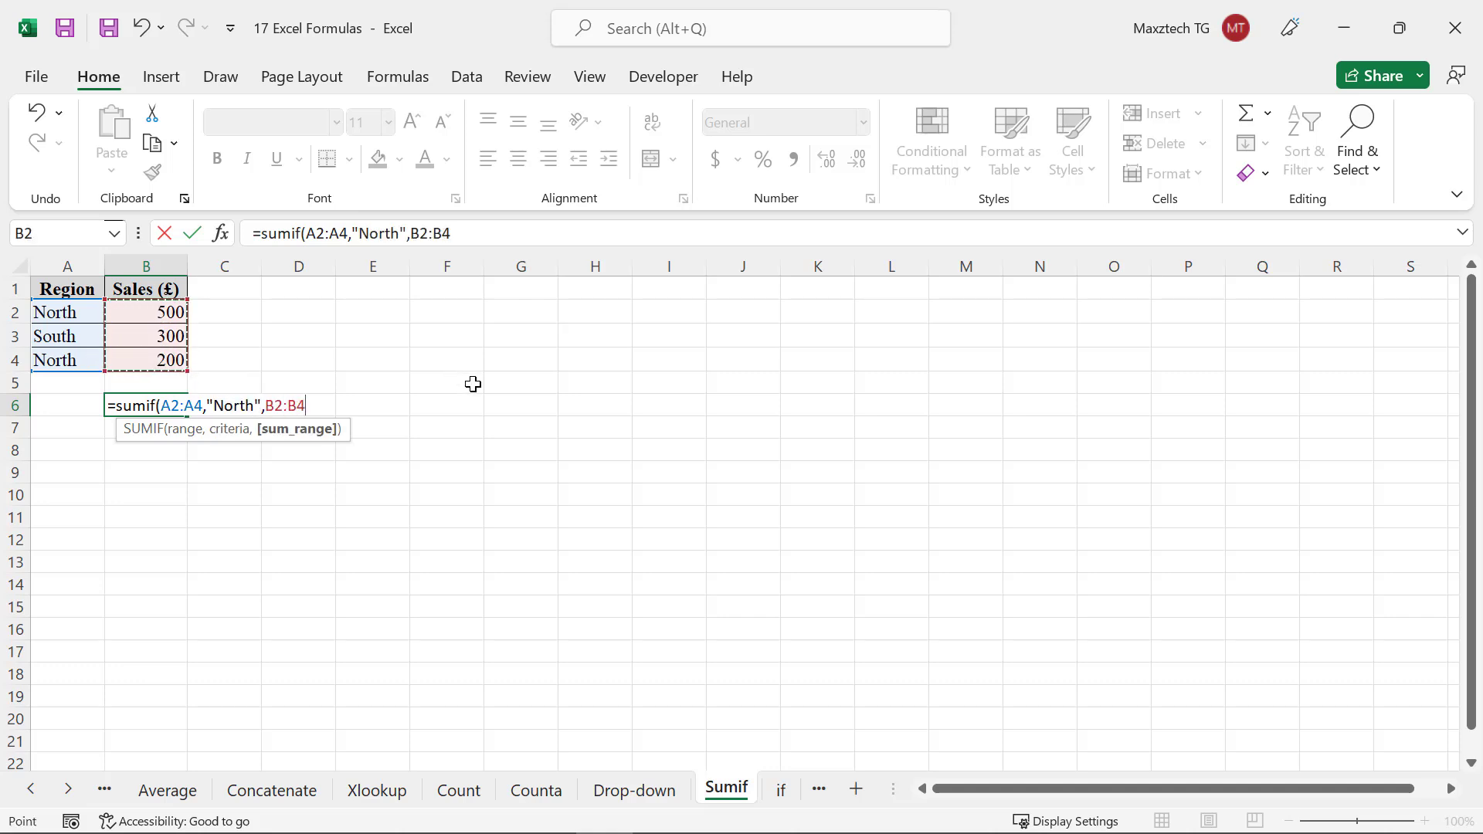
pyautogui.write(')')
pyautogui.press('Return')
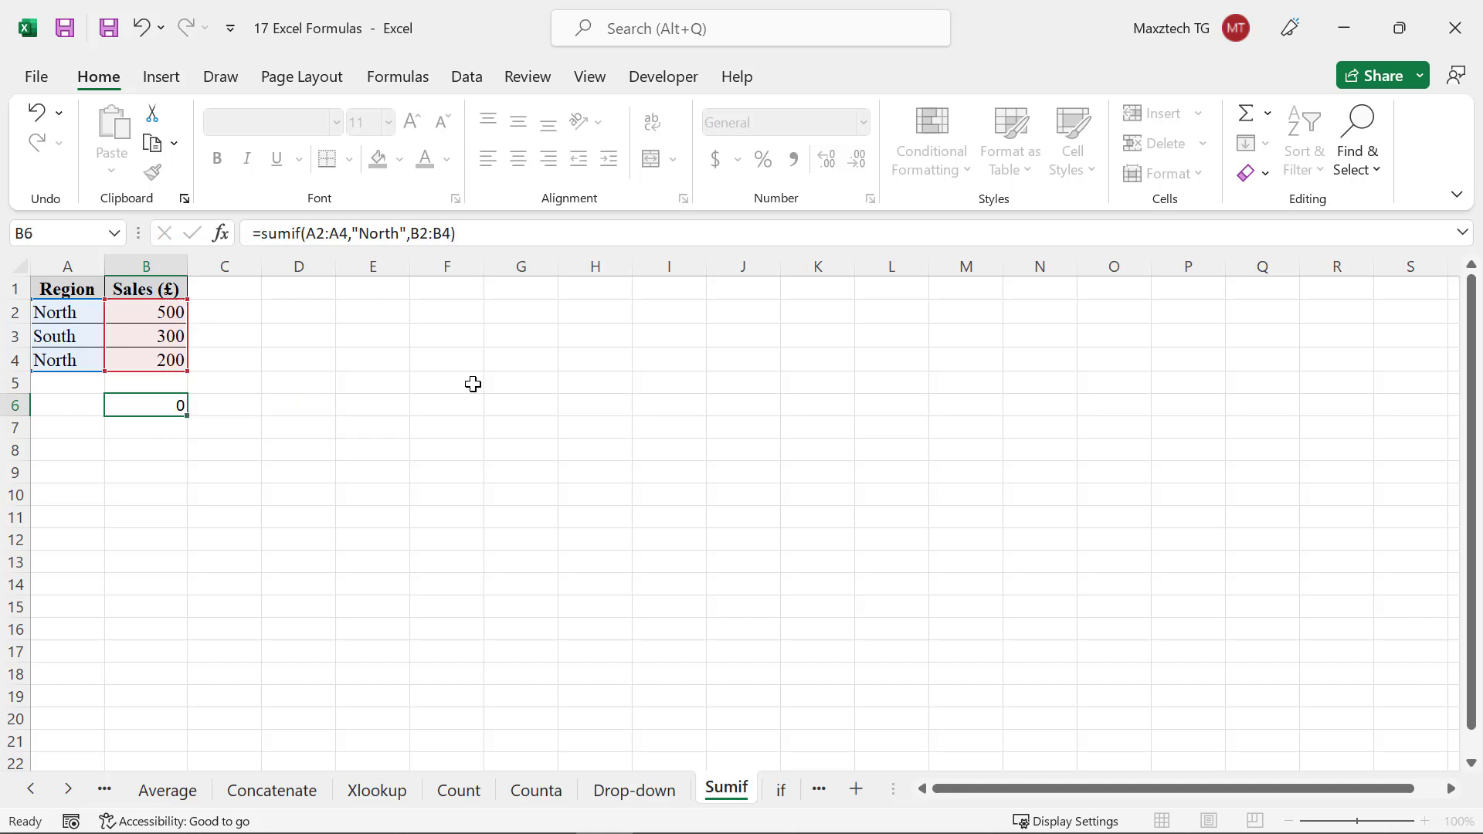
# On the if sheet, enter =if(b2>80,"Yes","No") in cell C2 to flag bonus eligibility
pyautogui.click(175, 401)
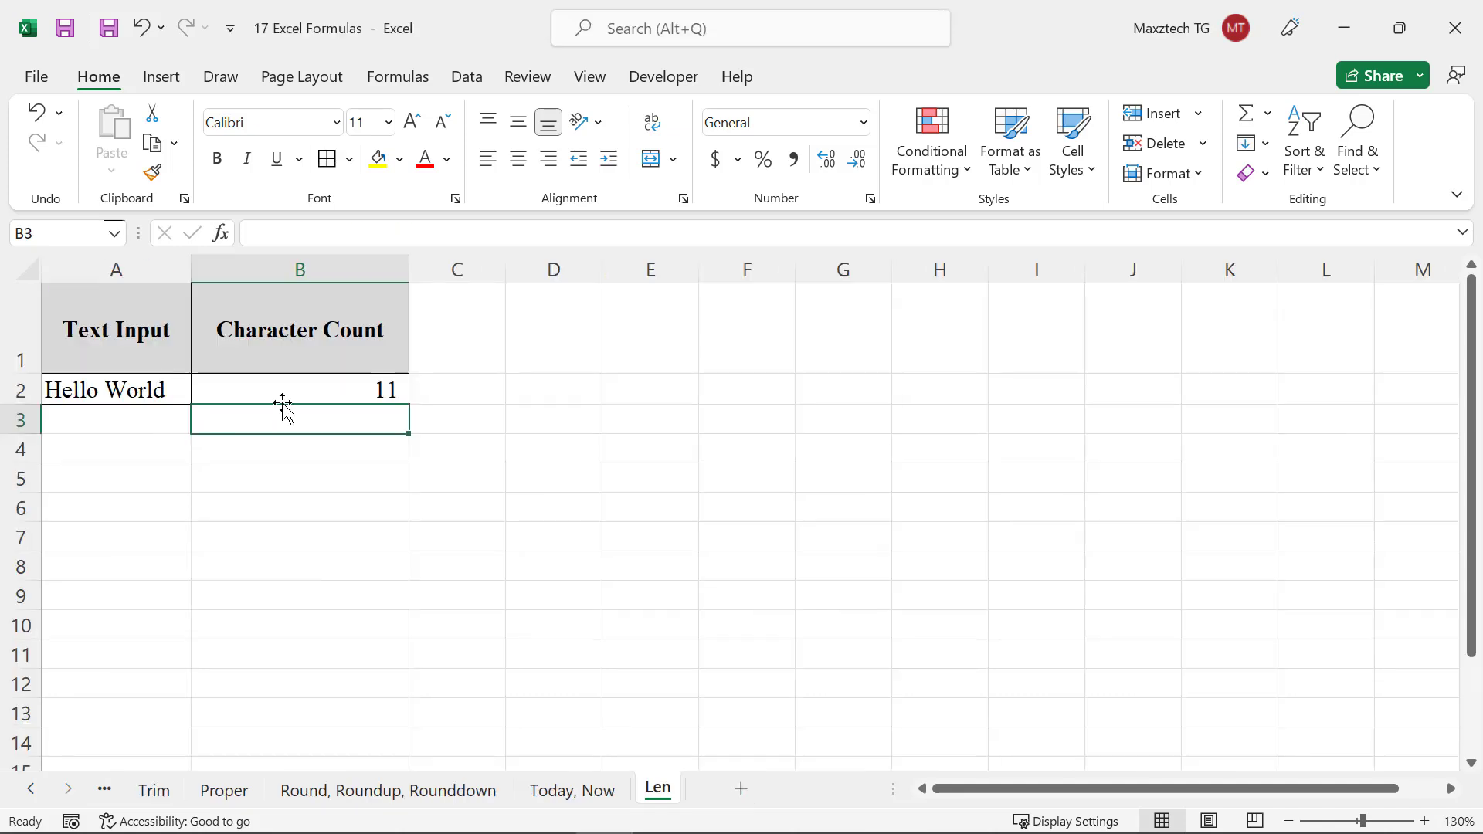
pyautogui.click(304, 385)
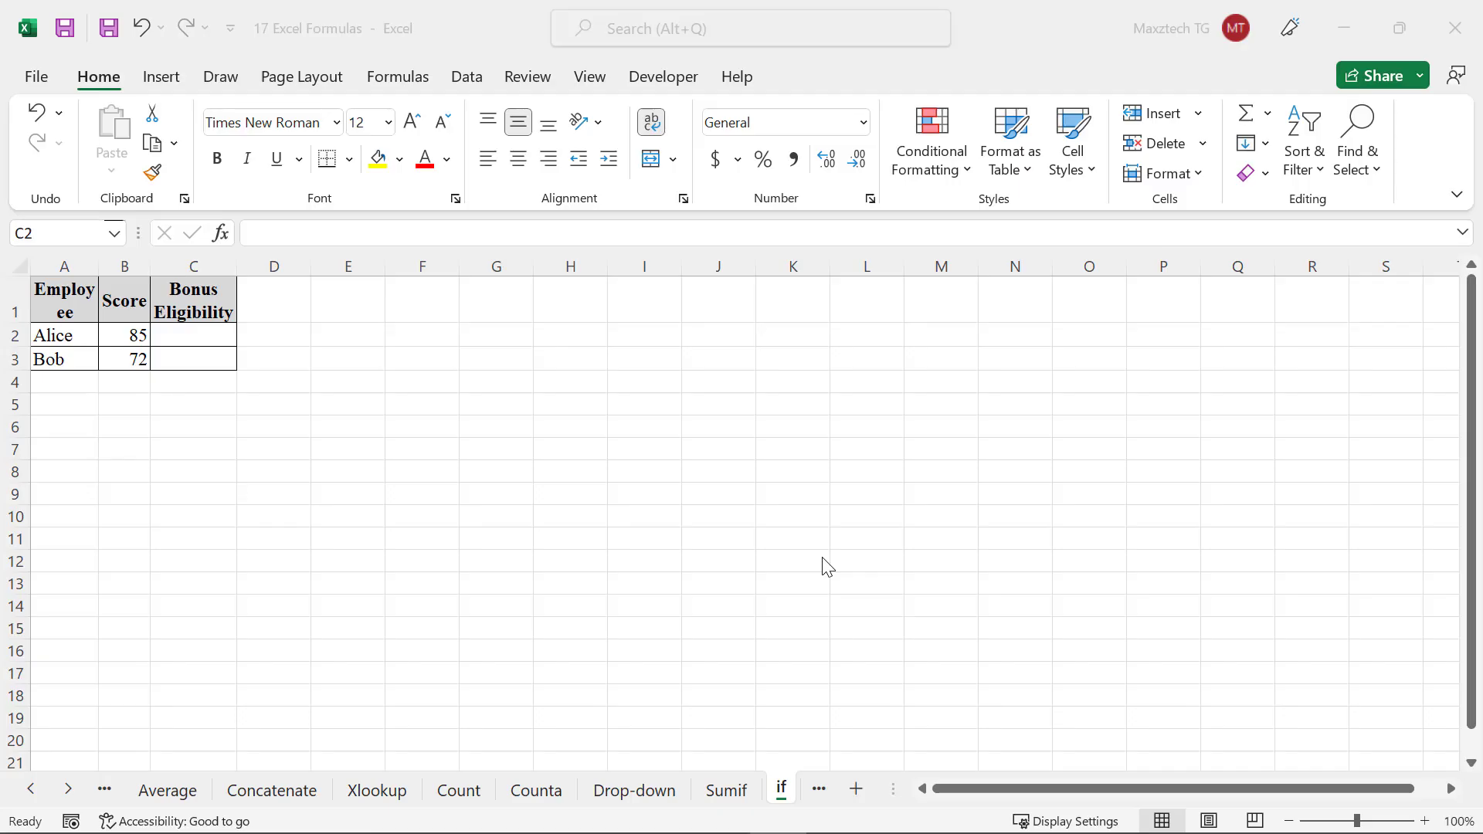
pyautogui.click(207, 340)
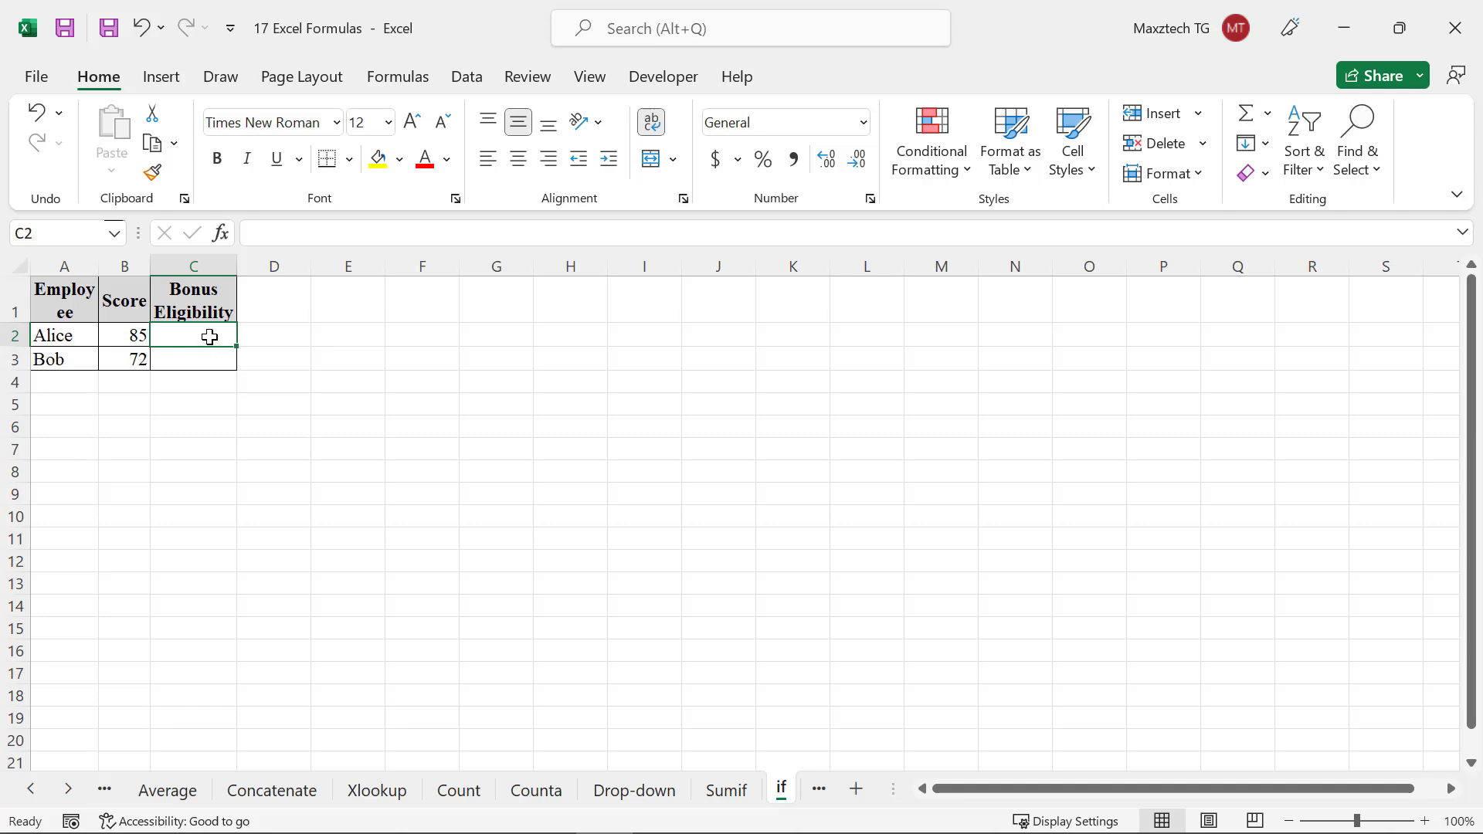
pyautogui.write('=if(')
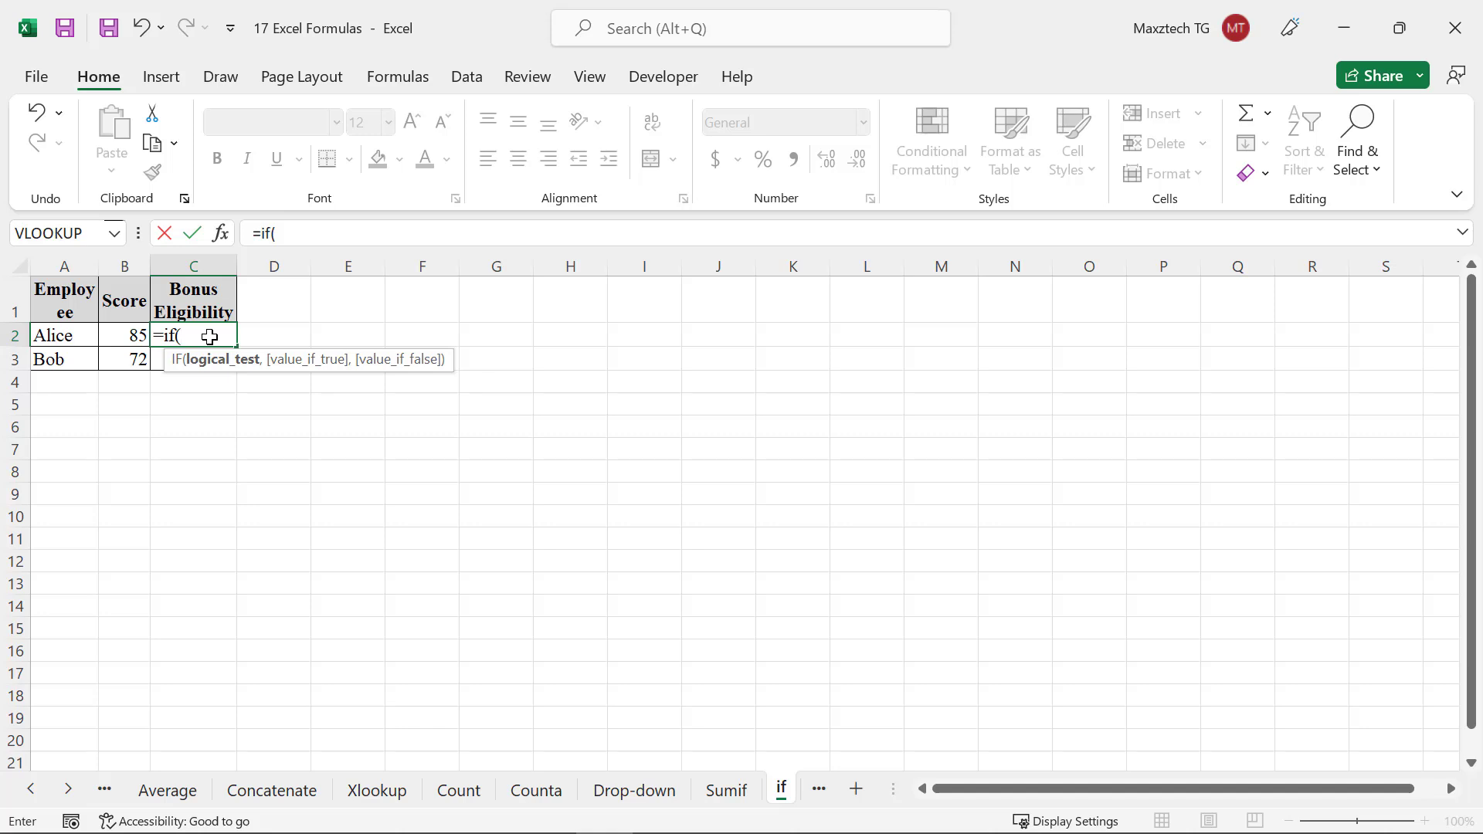
pyautogui.write('b2>8')
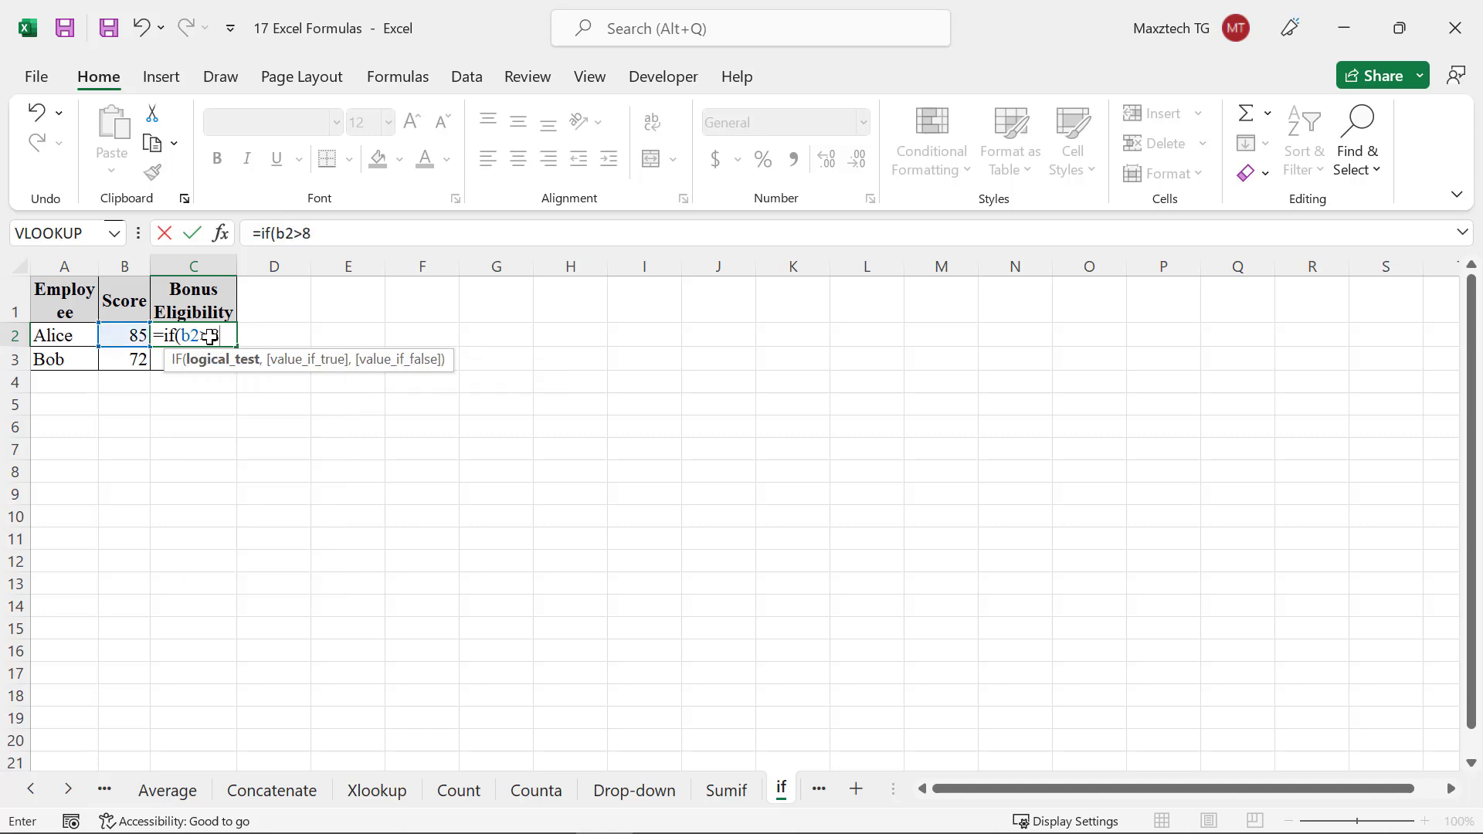
pyautogui.write('0,"Y')
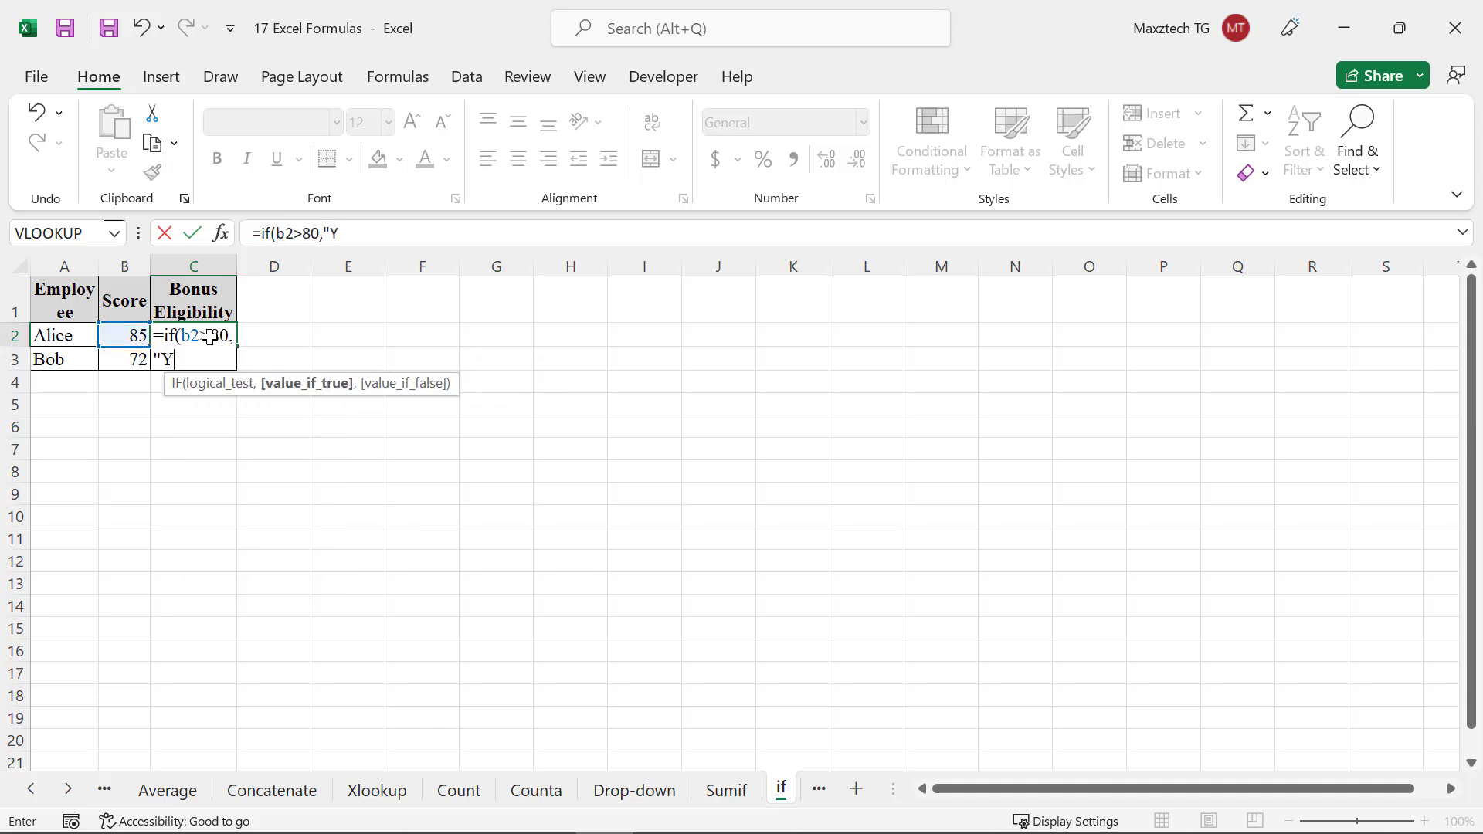
pyautogui.write('es",')
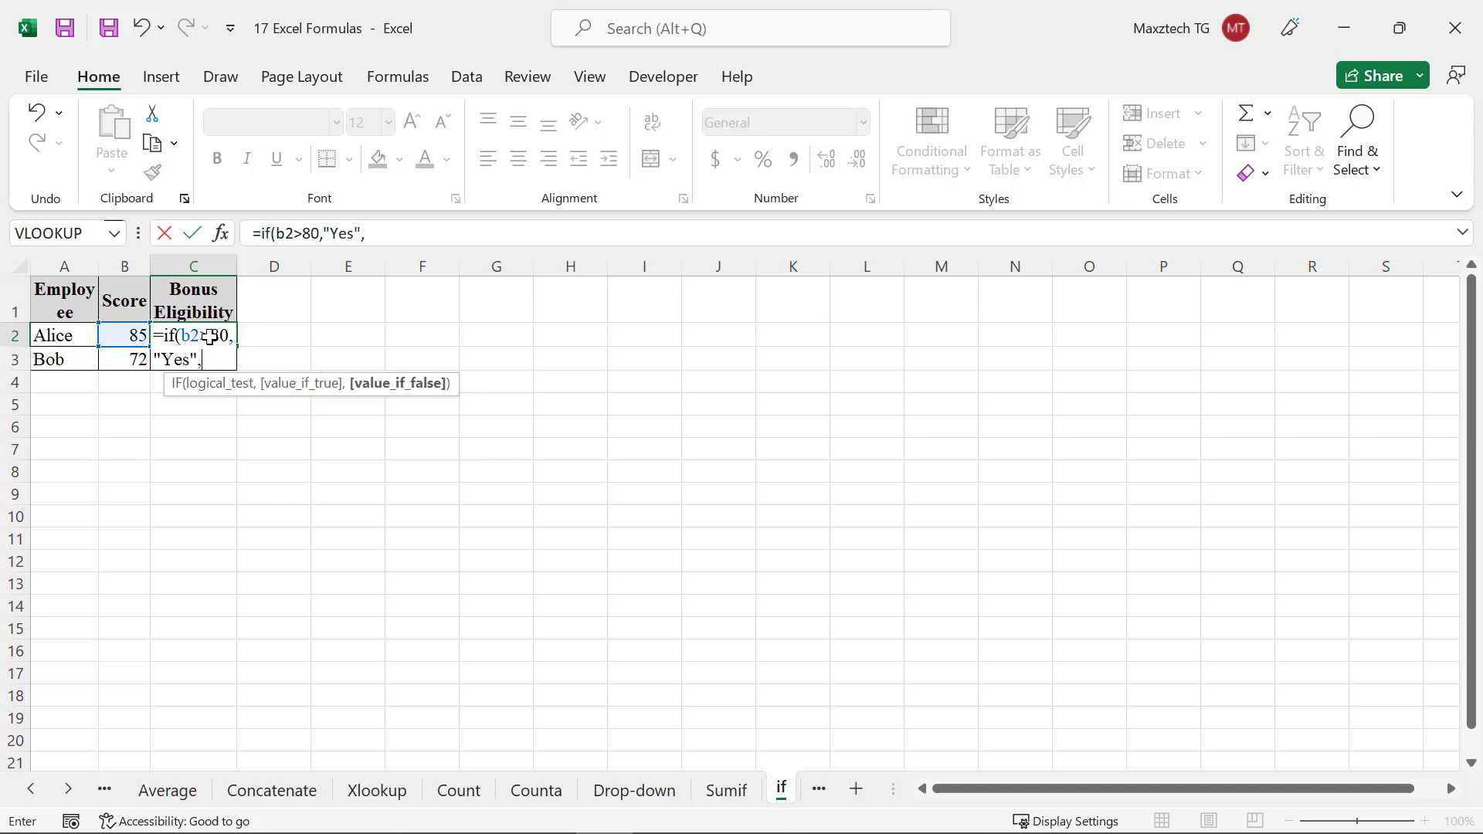
pyautogui.write('"No"')
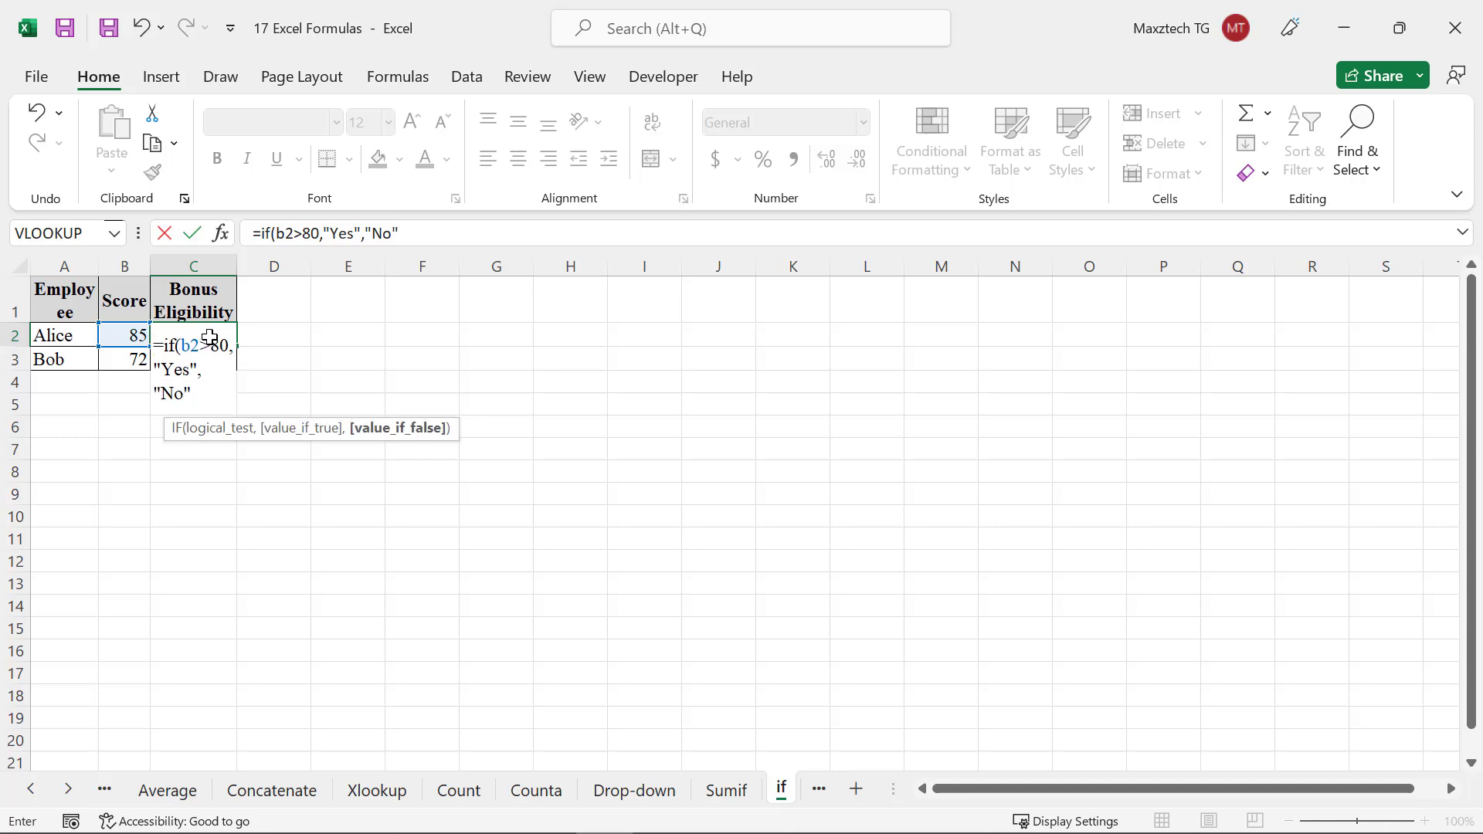
pyautogui.write(')')
pyautogui.press('Return')
pyautogui.press('Return')
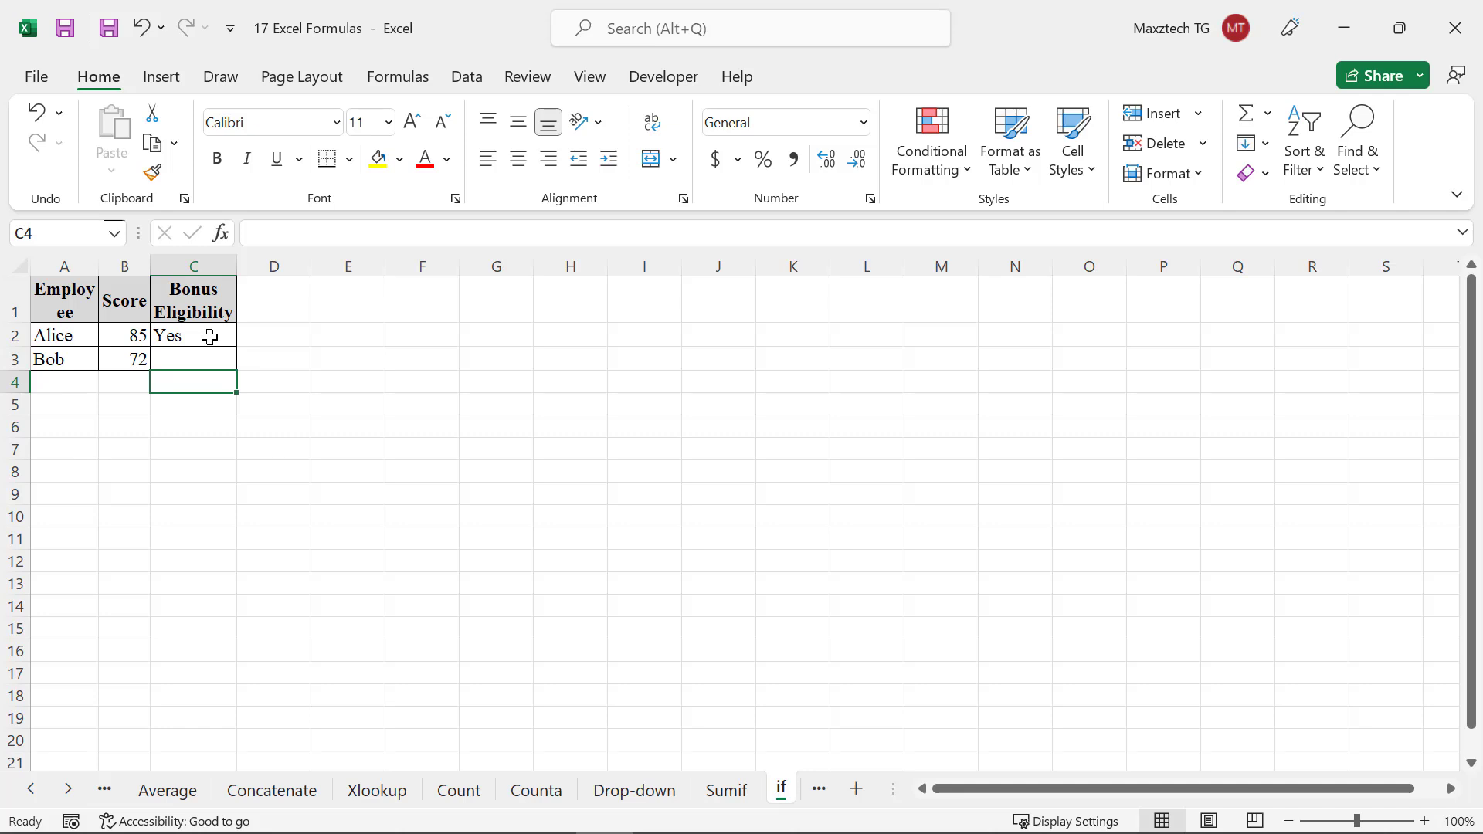
# Fill the IF formula from C2 down into C3
pyautogui.click(209, 337)
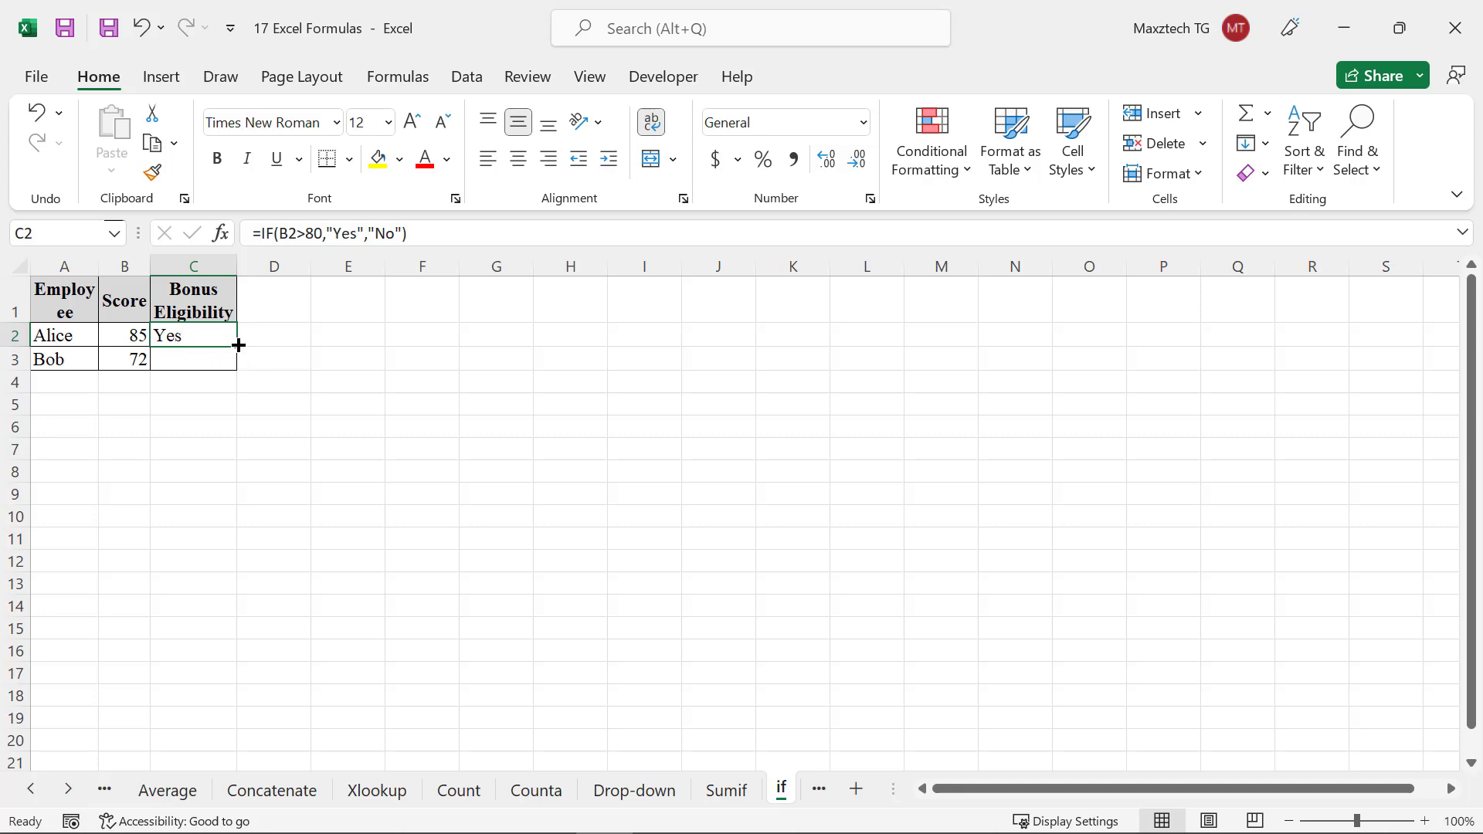
pyautogui.moveTo(236, 346); pyautogui.dragTo(235, 369)
pyautogui.click(191, 379)
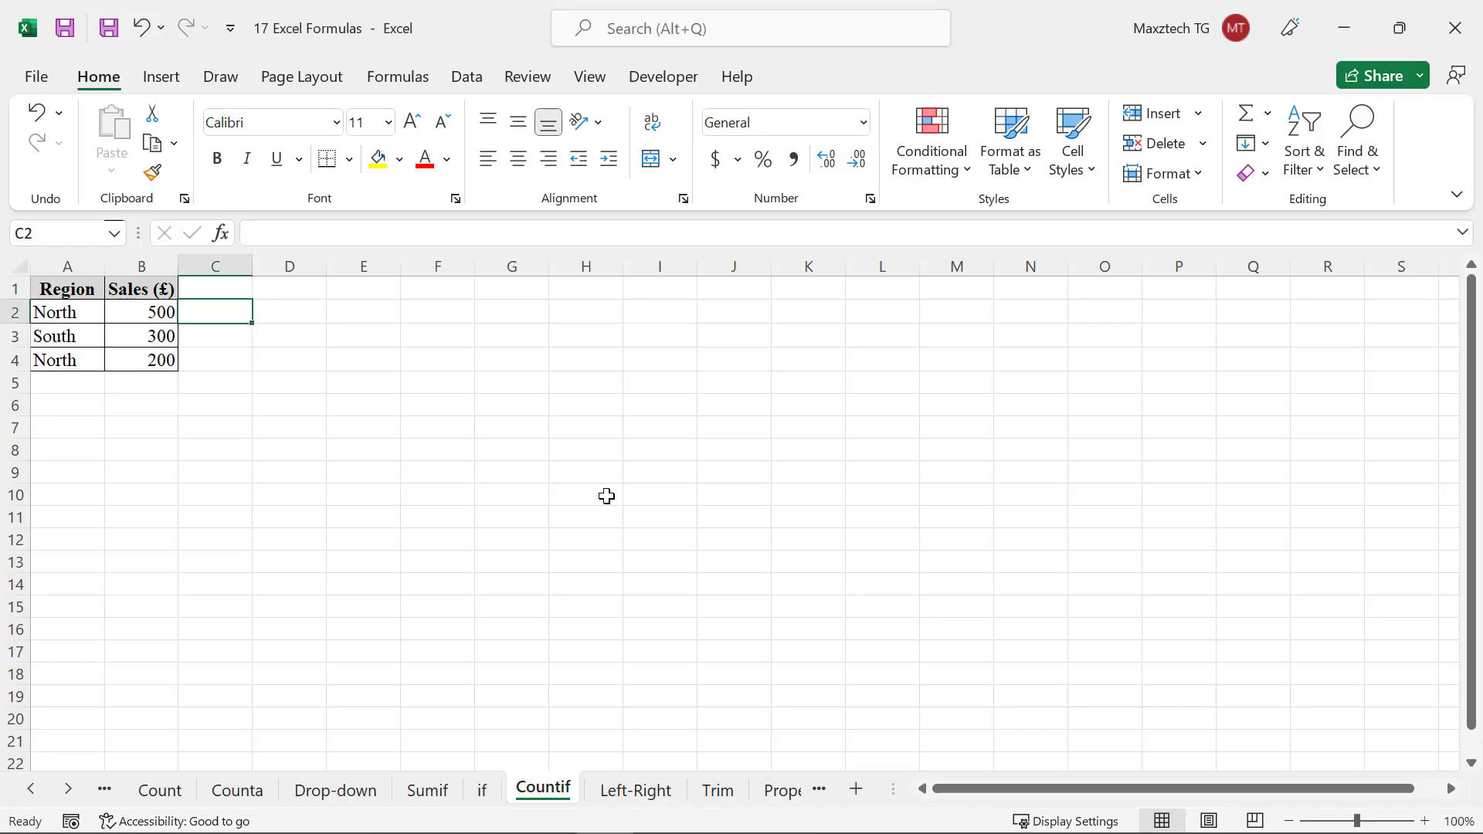
# On the Countif sheet, enter =countif(a2:a4, "North" in cell B5 to count the North regions
pyautogui.click(164, 384)
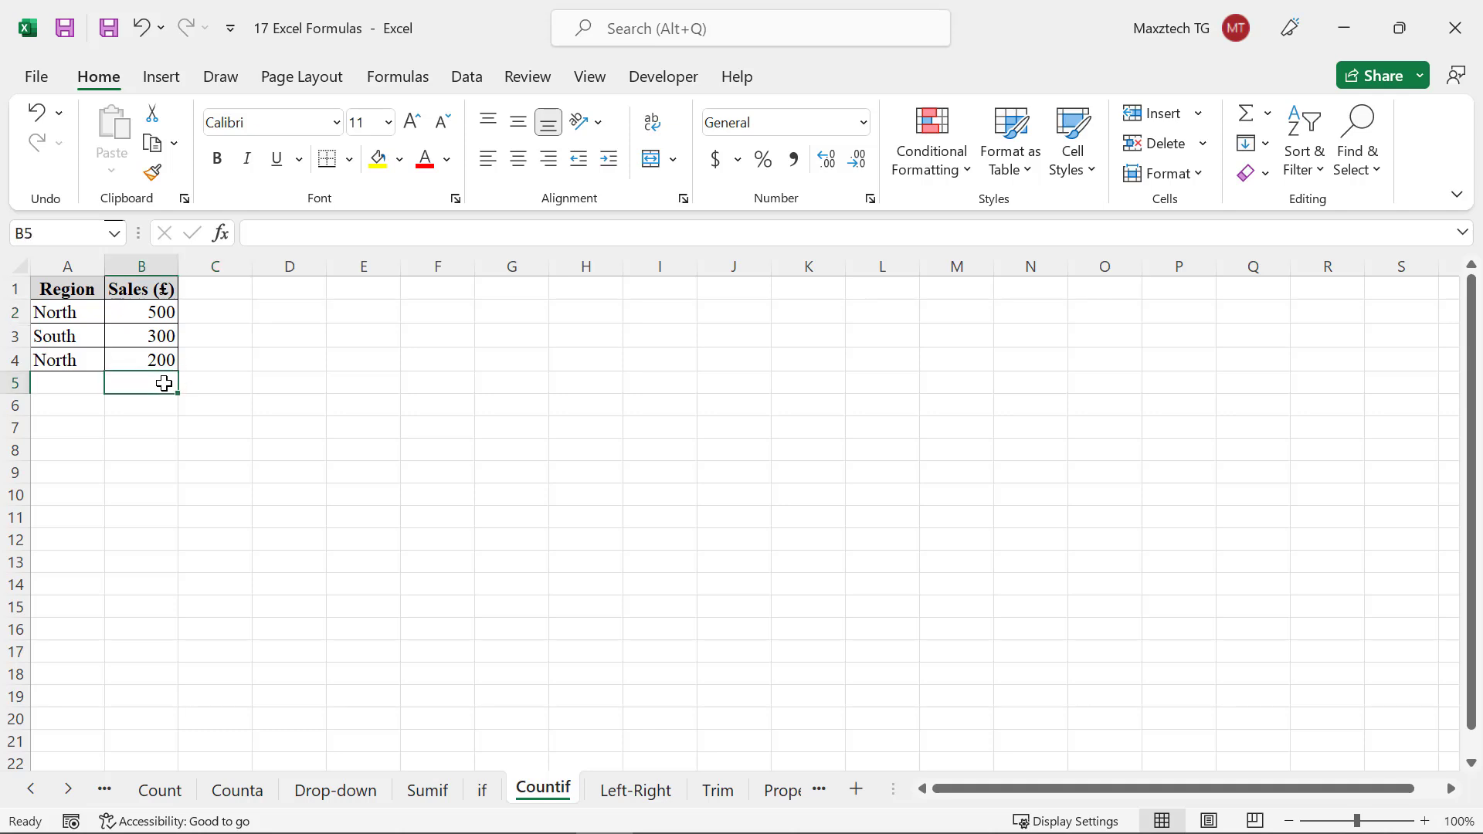
pyautogui.write('=counti')
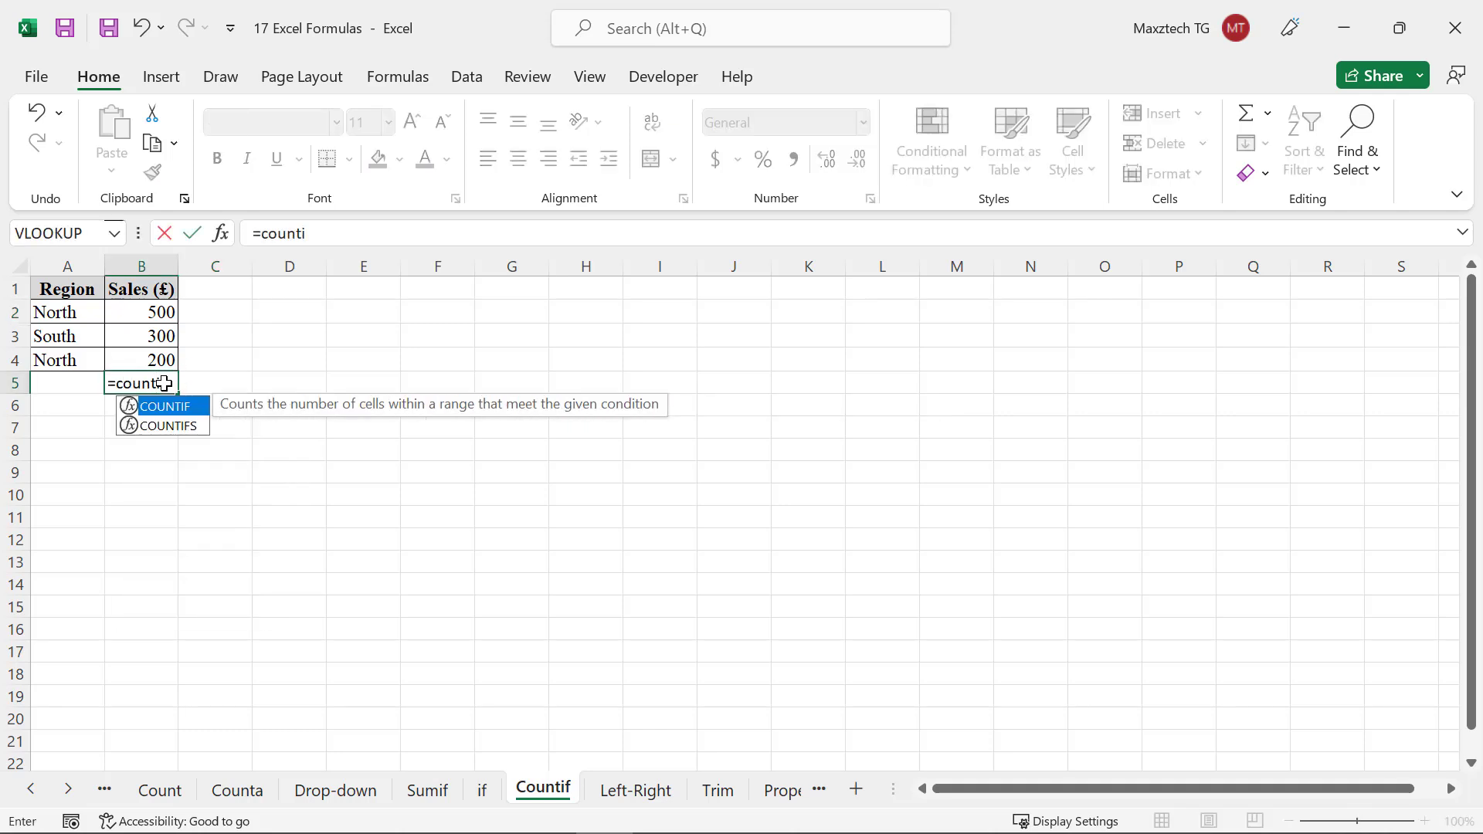
pyautogui.write('f(')
pyautogui.write('a2')
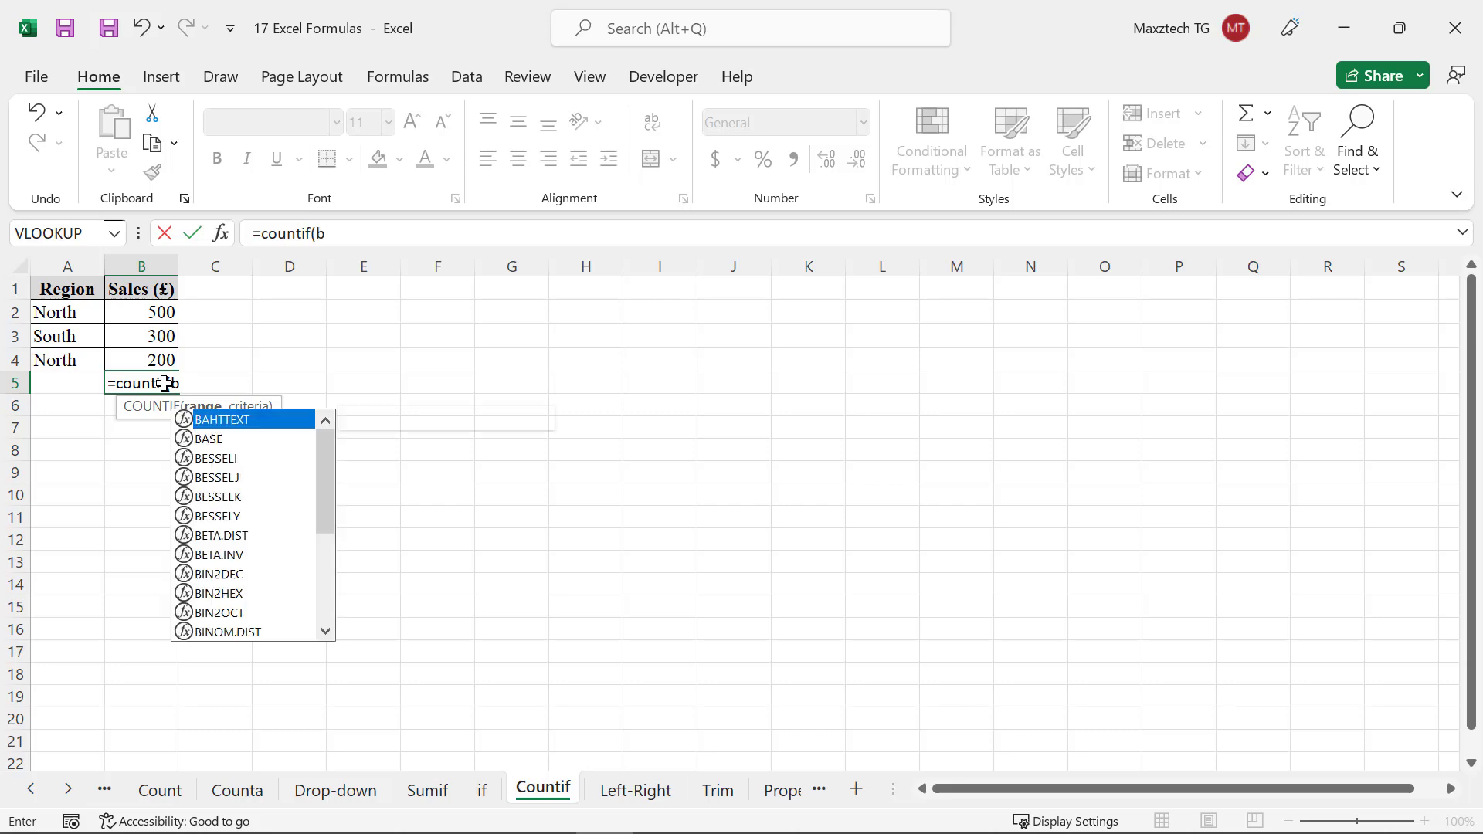
pyautogui.write(':')
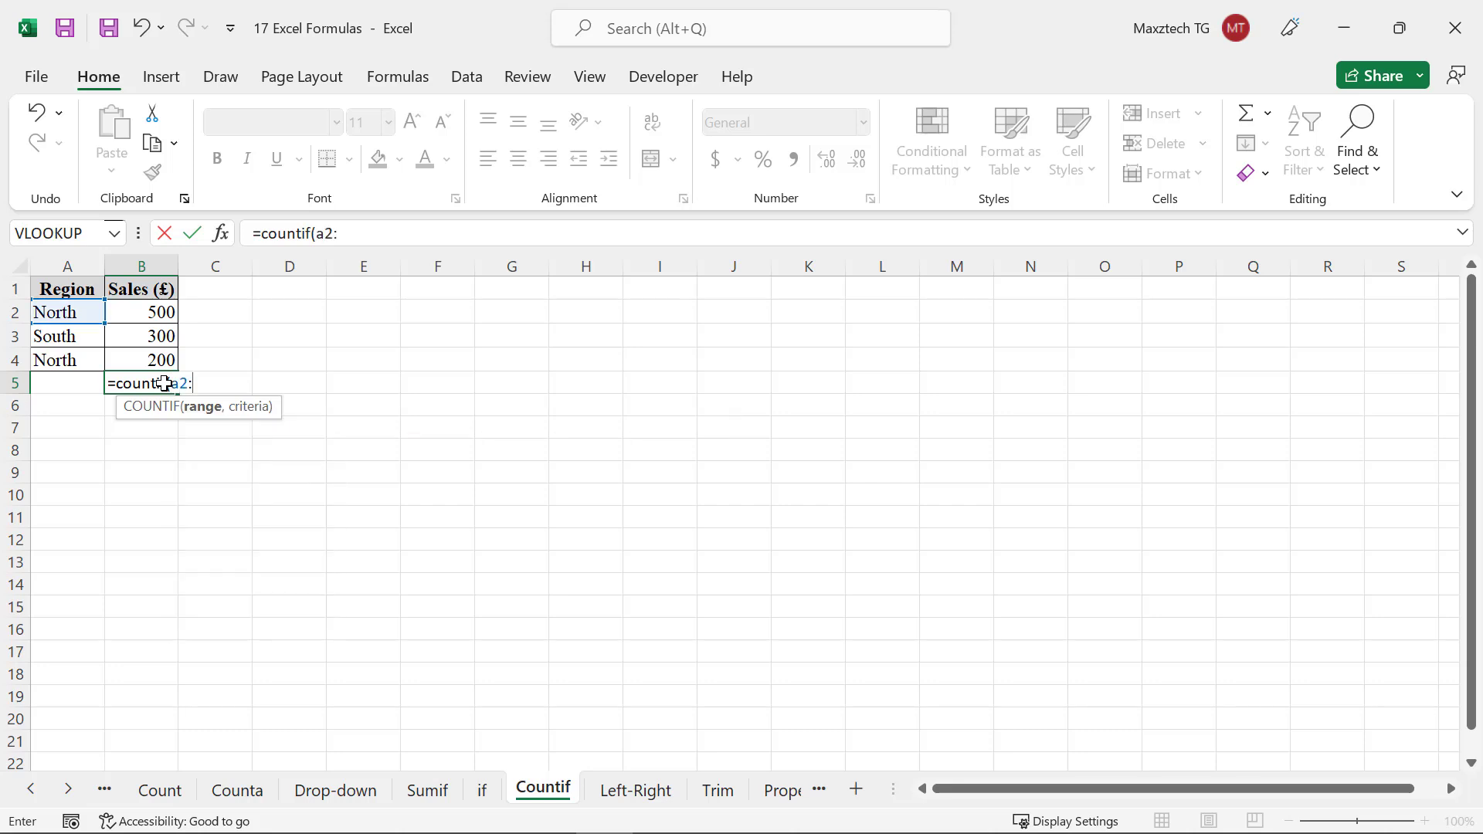
pyautogui.write('a4,')
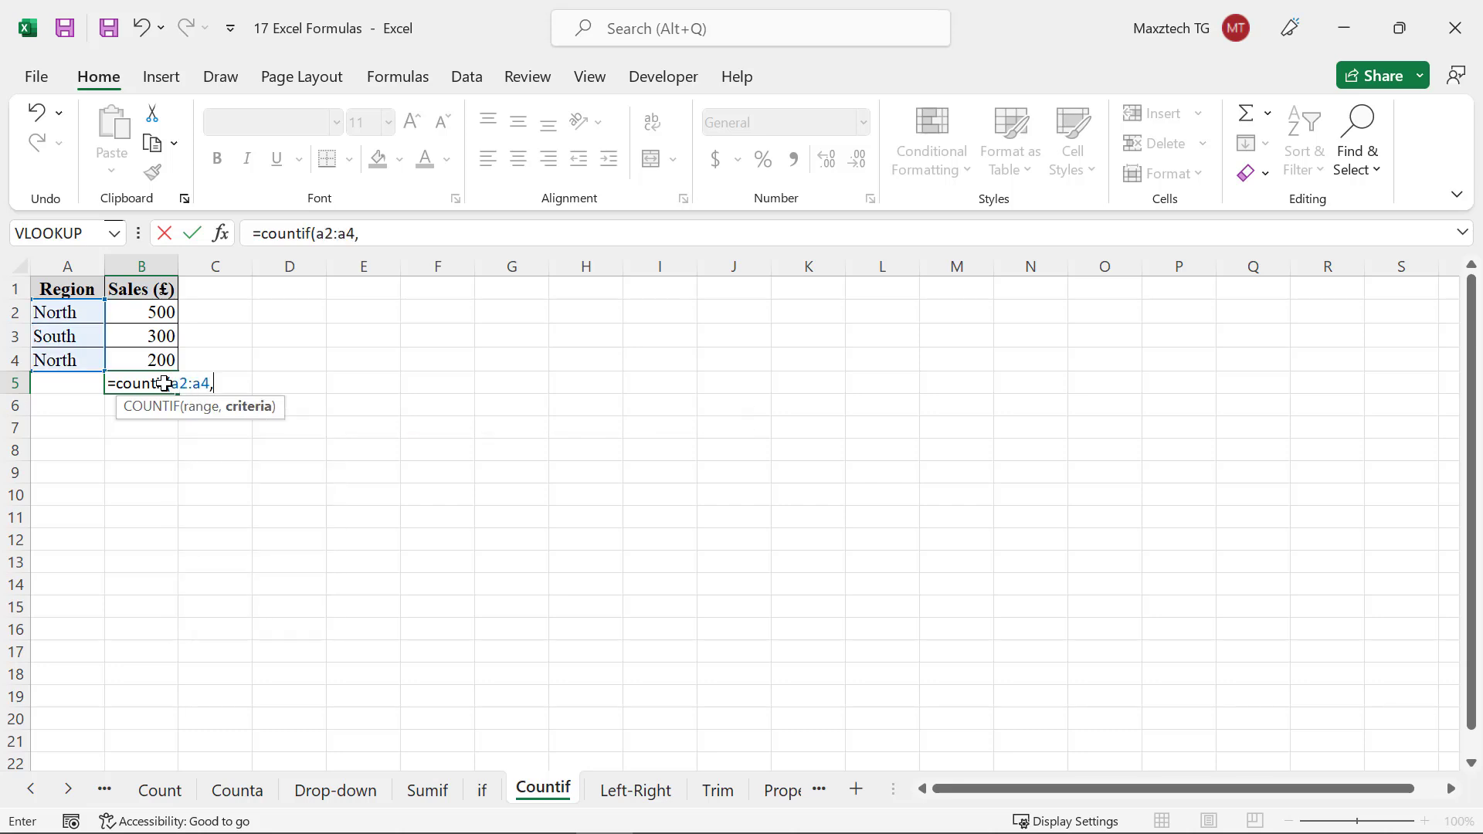
pyautogui.write(' "North')
pyautogui.press('Return')
# On the Left-Right sheet, enter =left(A2,4) in cell B2 to extract the first 4 characters of the name
pyautogui.click(197, 386)
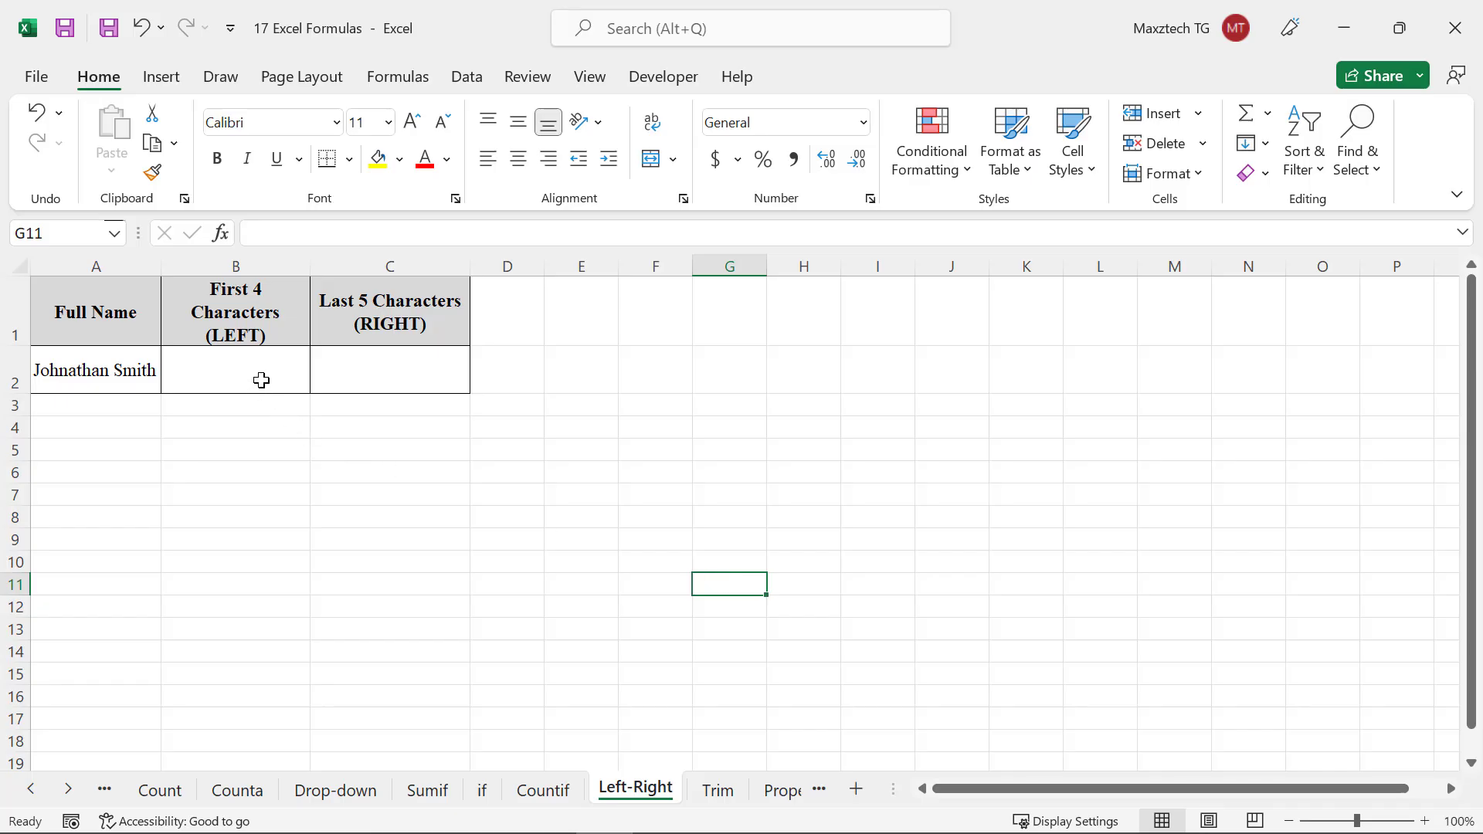
pyautogui.click(262, 381)
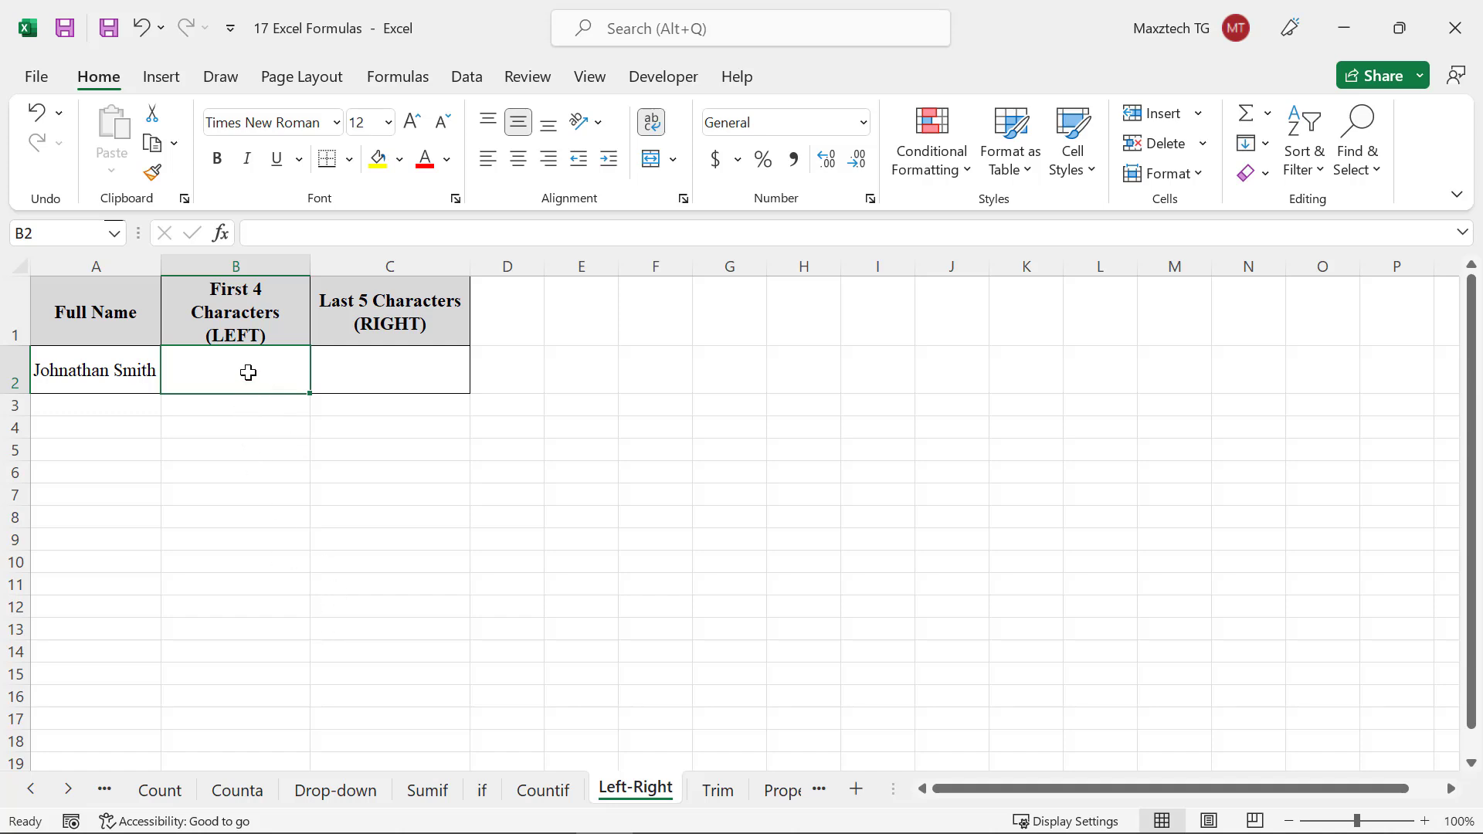
pyautogui.write('=left')
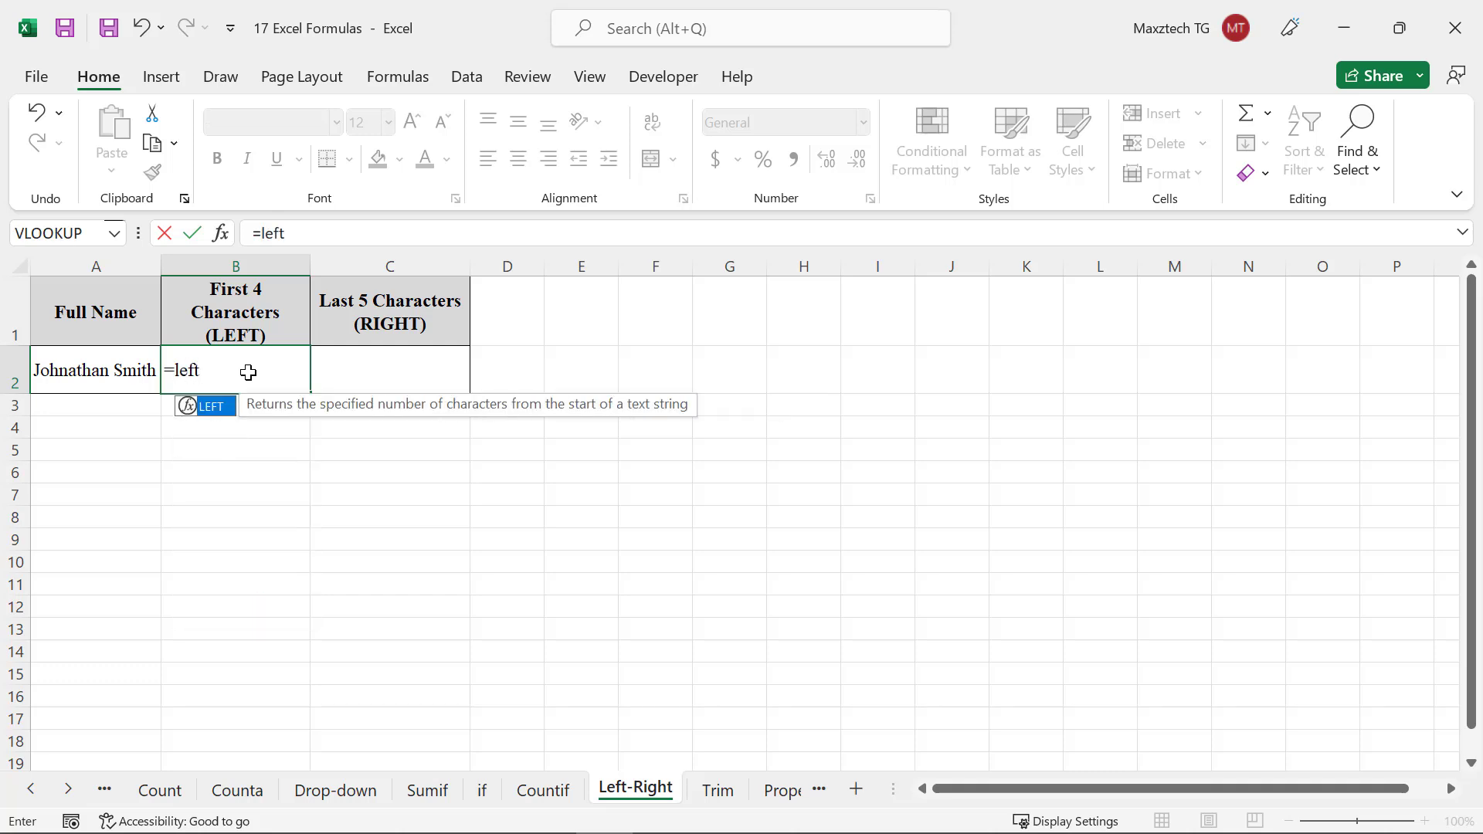
pyautogui.write('(')
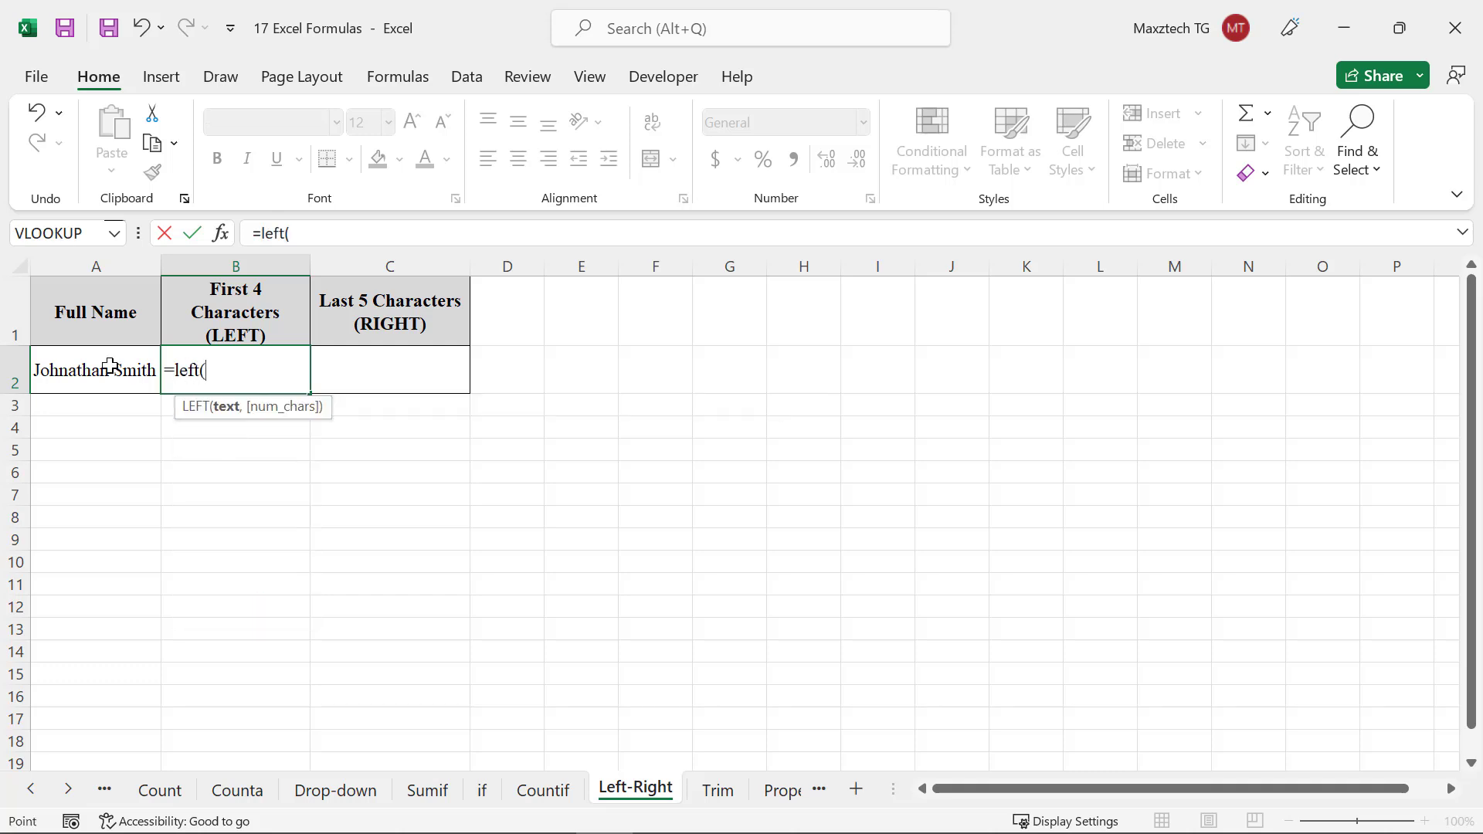
pyautogui.click(111, 366)
pyautogui.write(',')
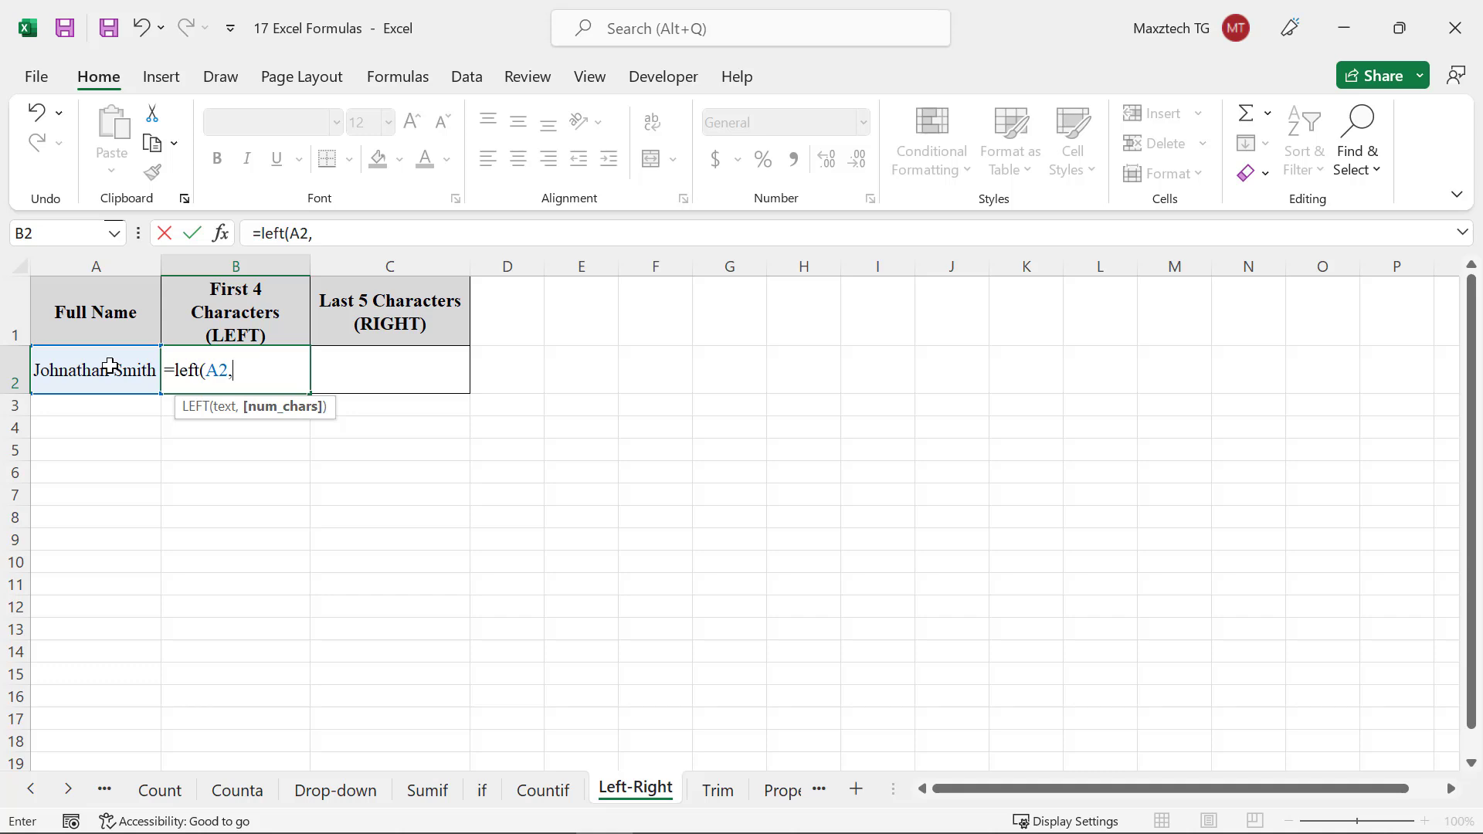
pyautogui.write('4)')
pyautogui.press('Return')
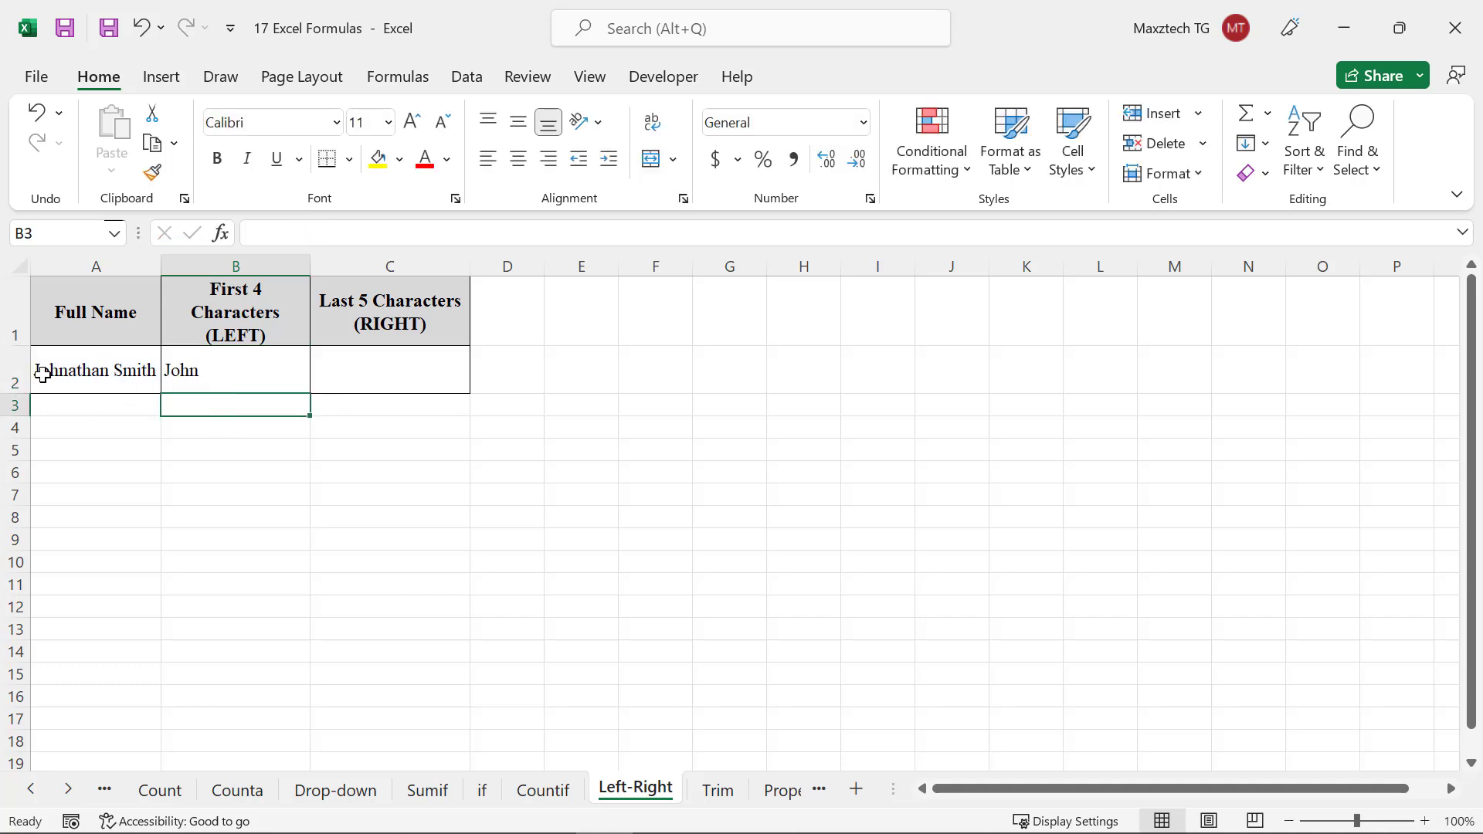
# Enter =right(A2,5) in cell C2 to extract the last 5 characters of the name
pyautogui.click(357, 378)
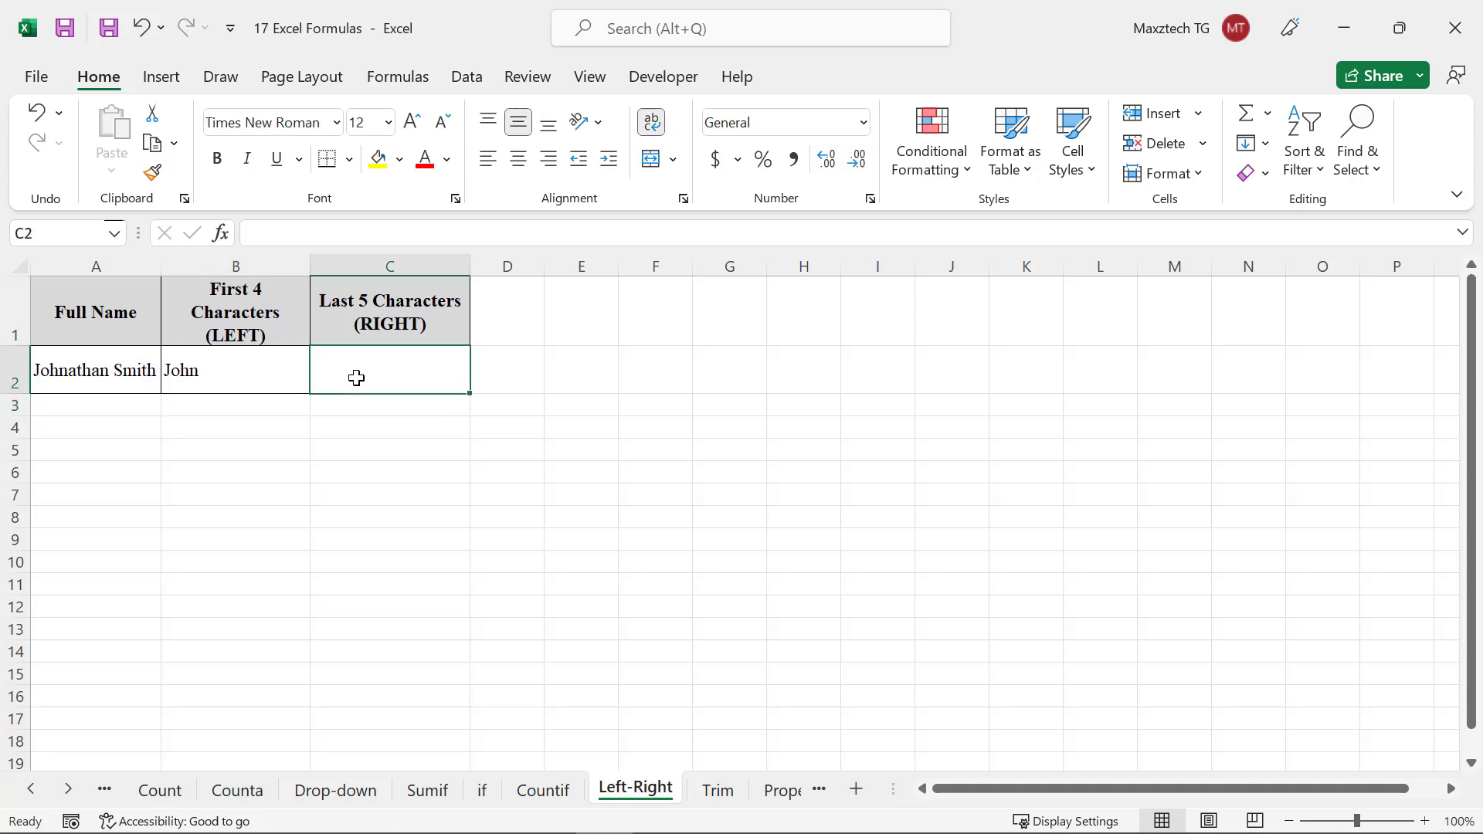
pyautogui.write('=right')
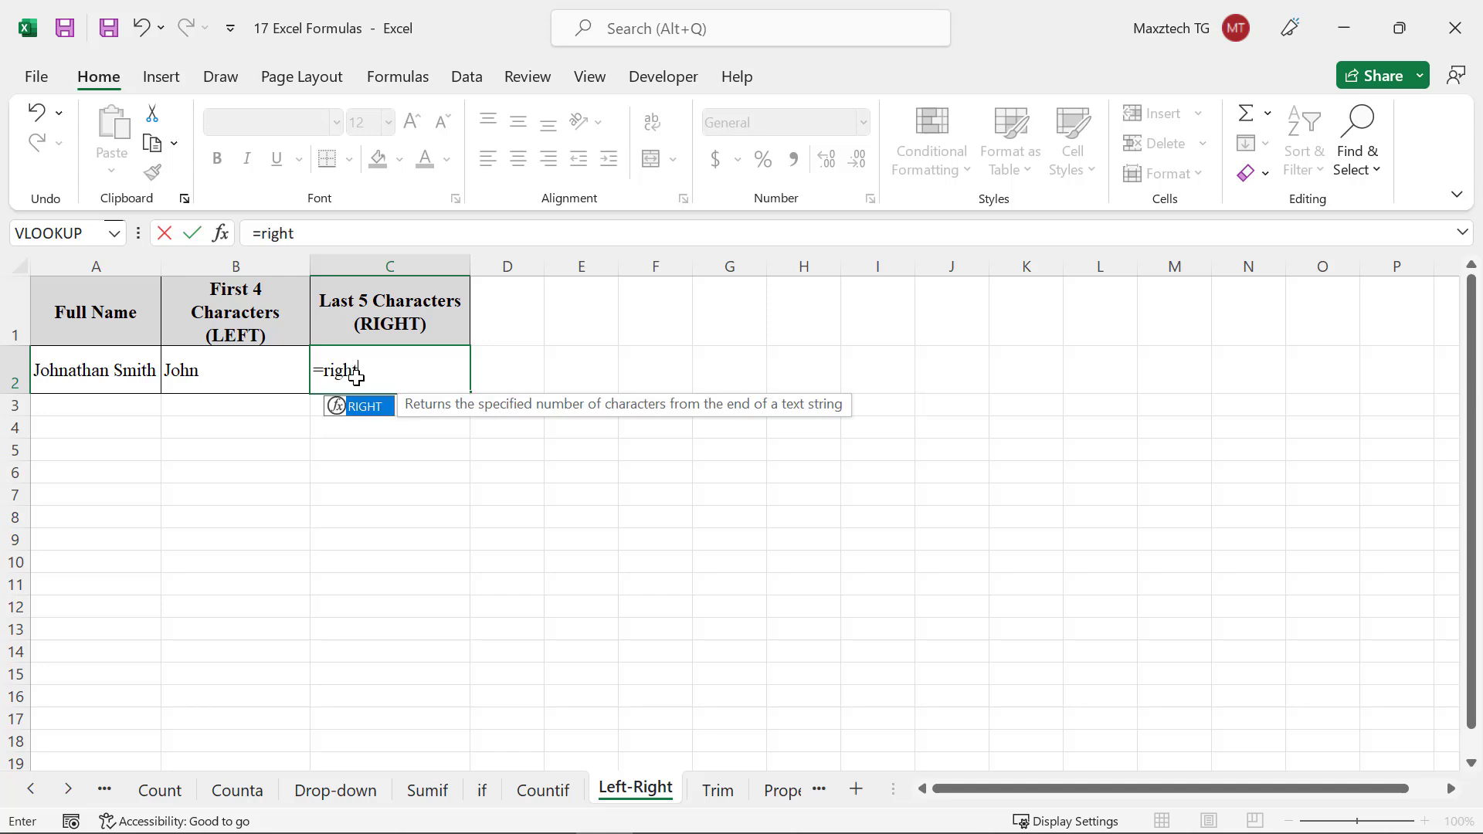
pyautogui.write('(')
pyautogui.click(137, 364)
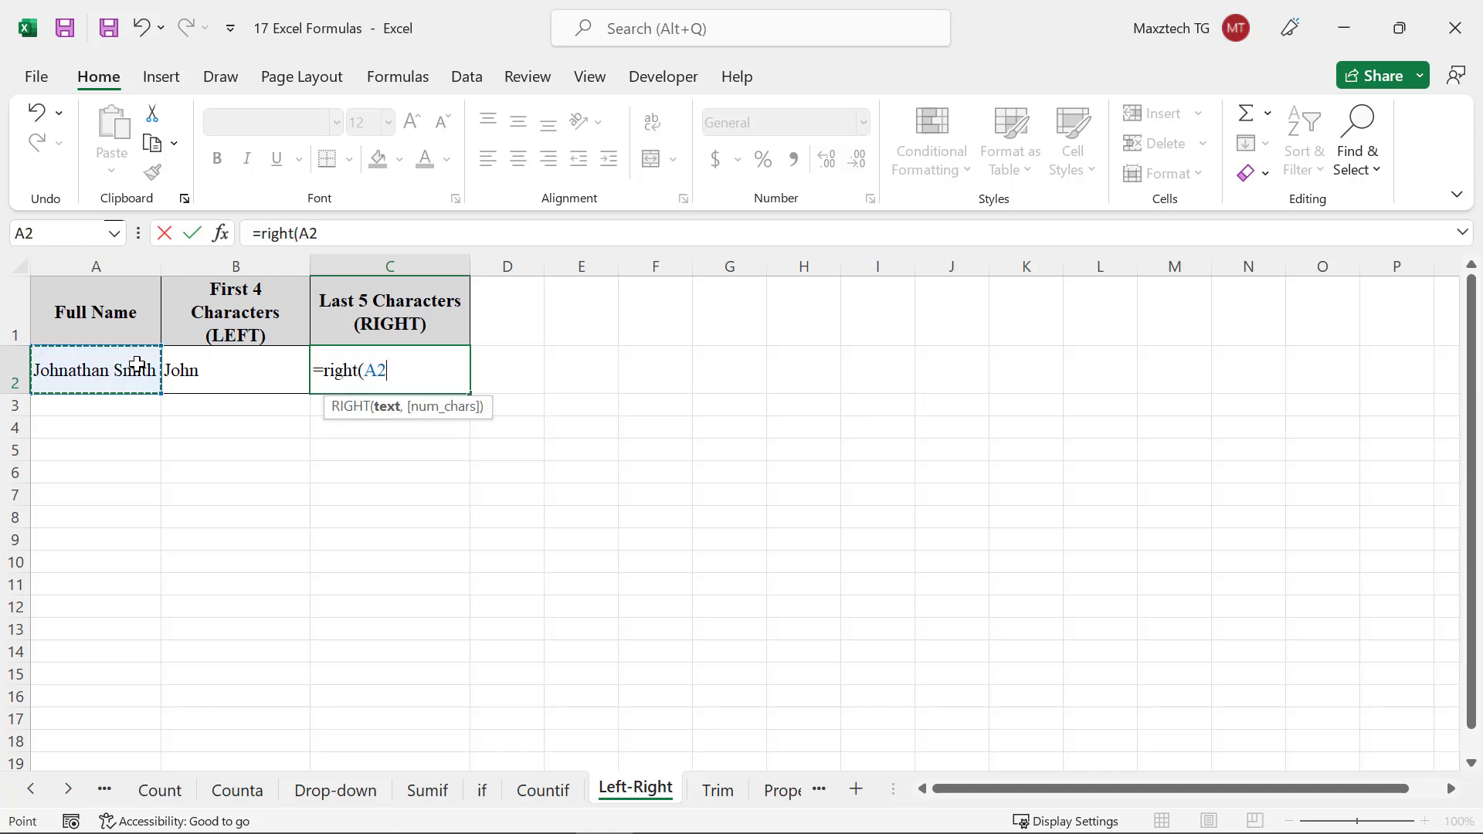
pyautogui.write(',5)')
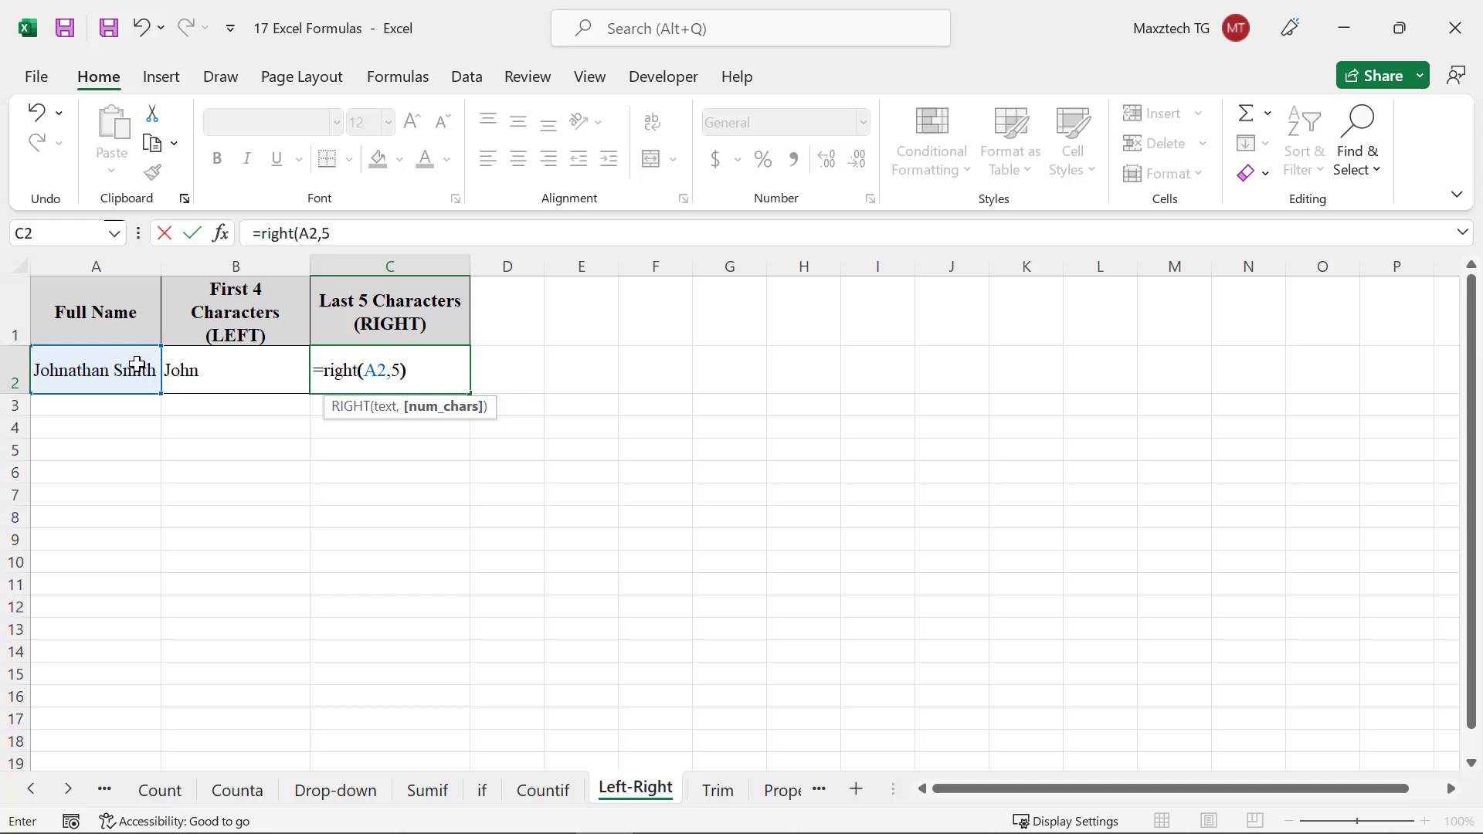
pyautogui.press('Return')
# On the Trim sheet, enter =trim(A2) in cell B2 to clean the extra spaces from the raw data
pyautogui.click(296, 468)
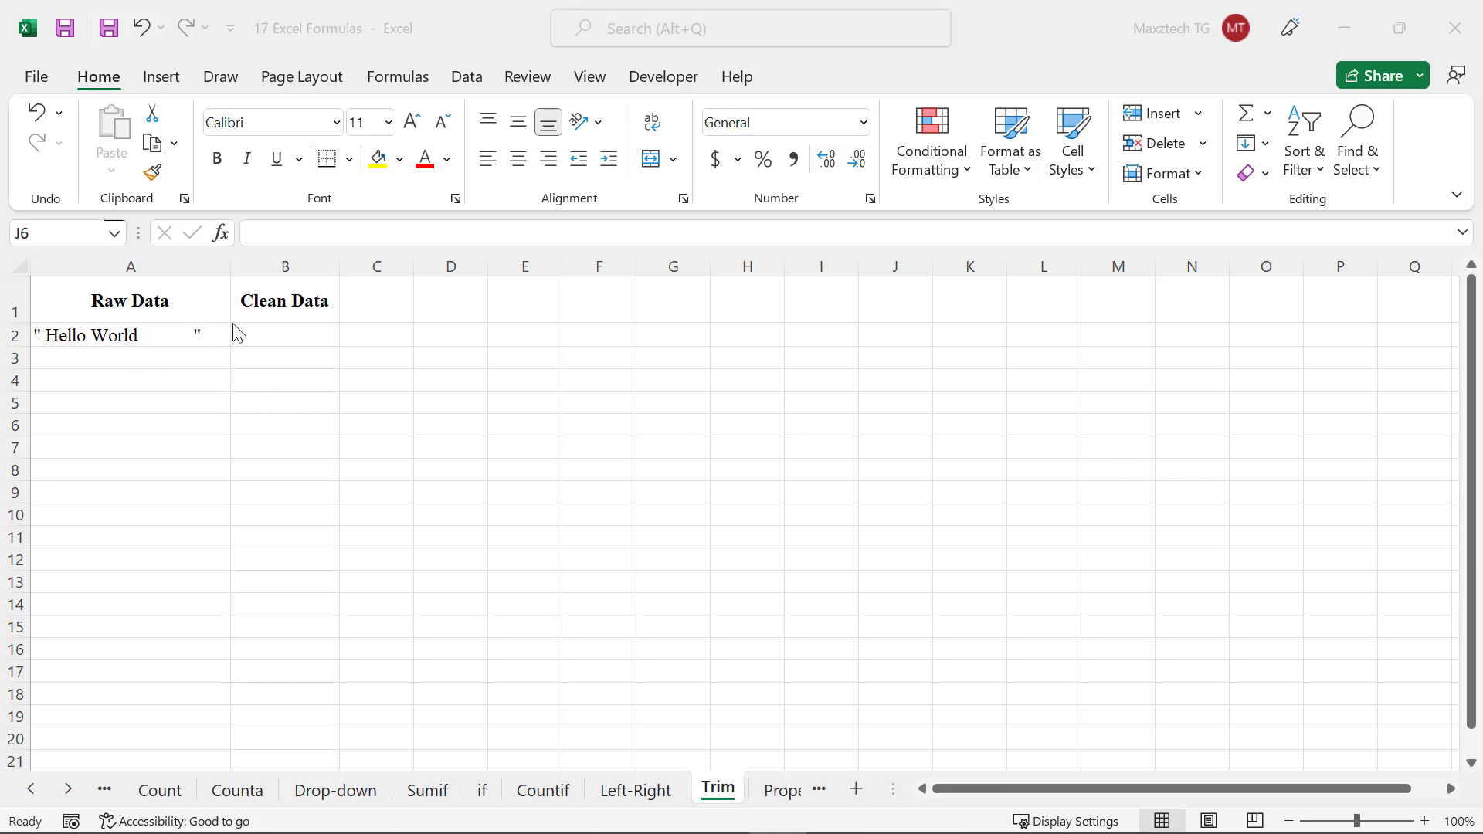
pyautogui.click(287, 332)
pyautogui.write('=')
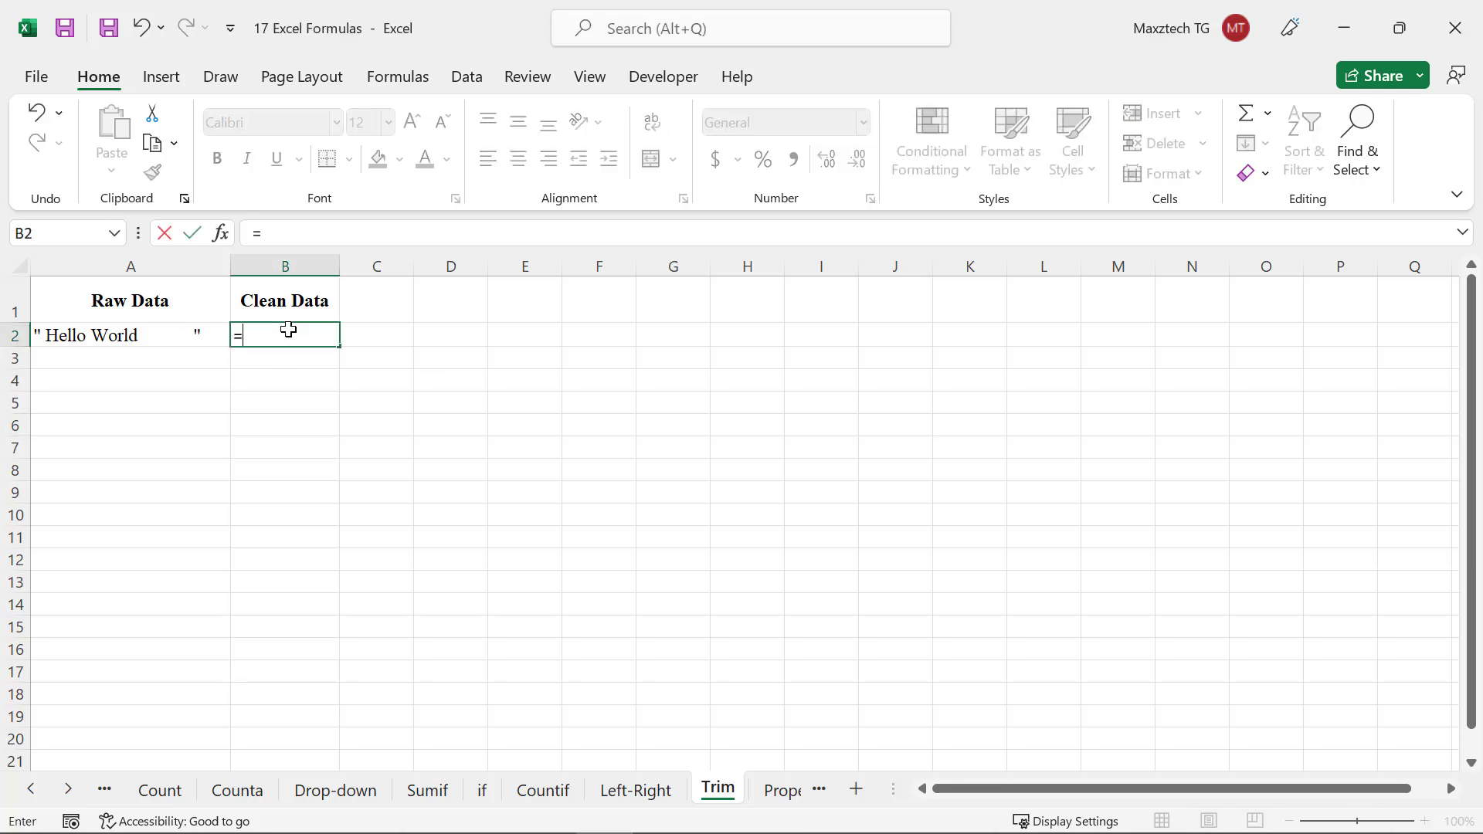
pyautogui.write('trim(')
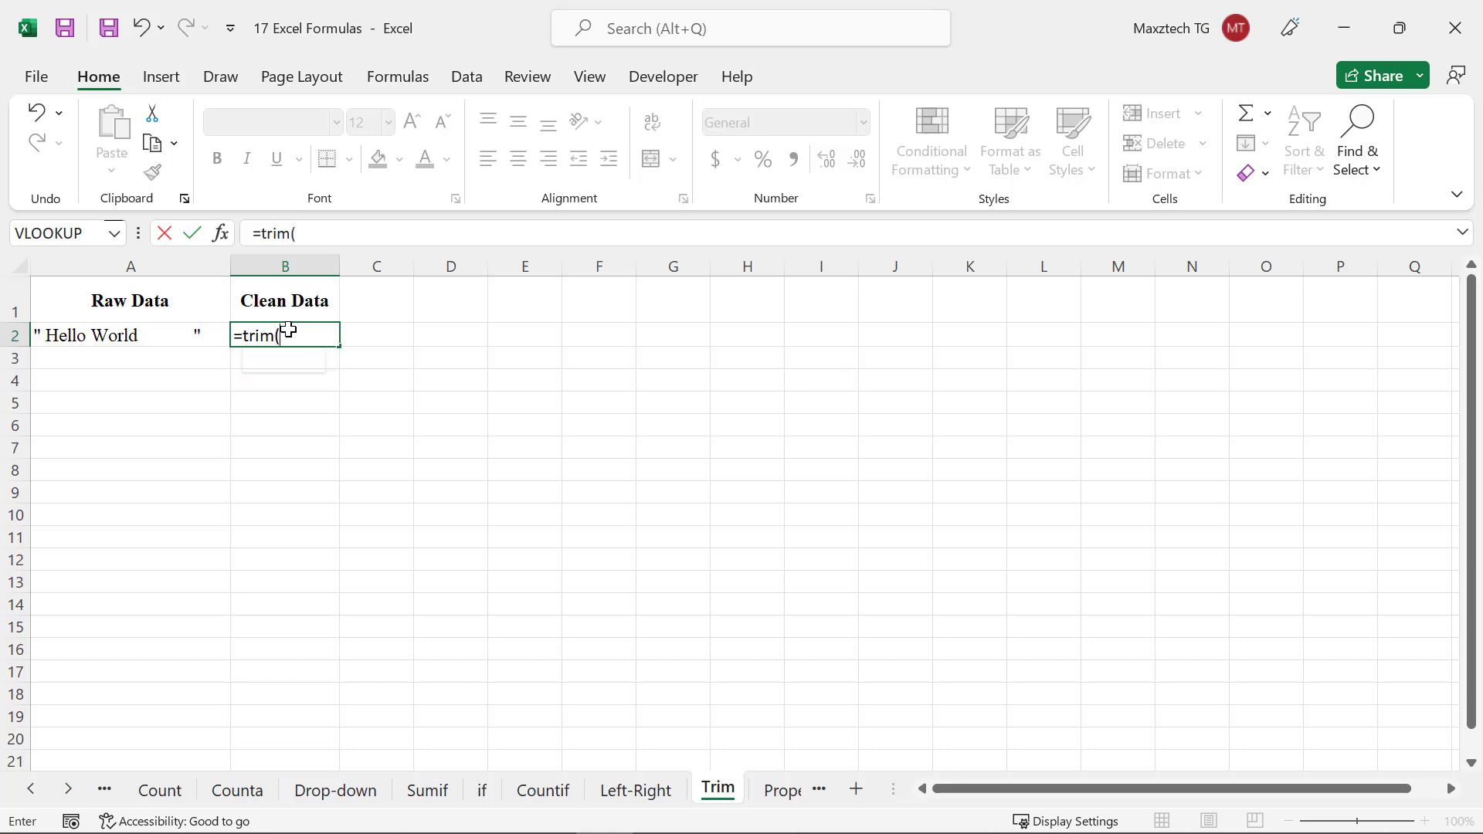
pyautogui.click(163, 331)
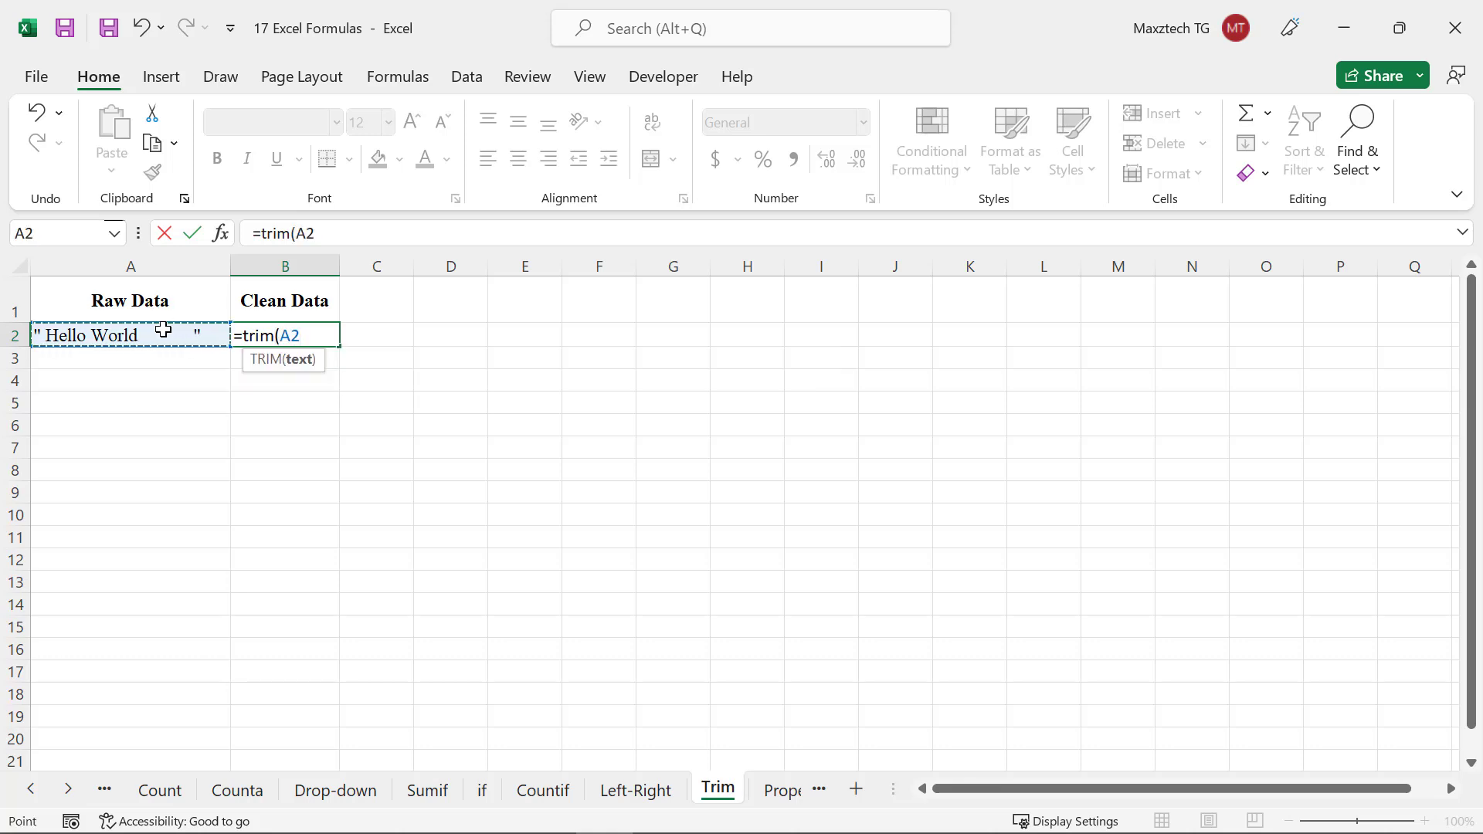
pyautogui.write(')')
pyautogui.press('Return')
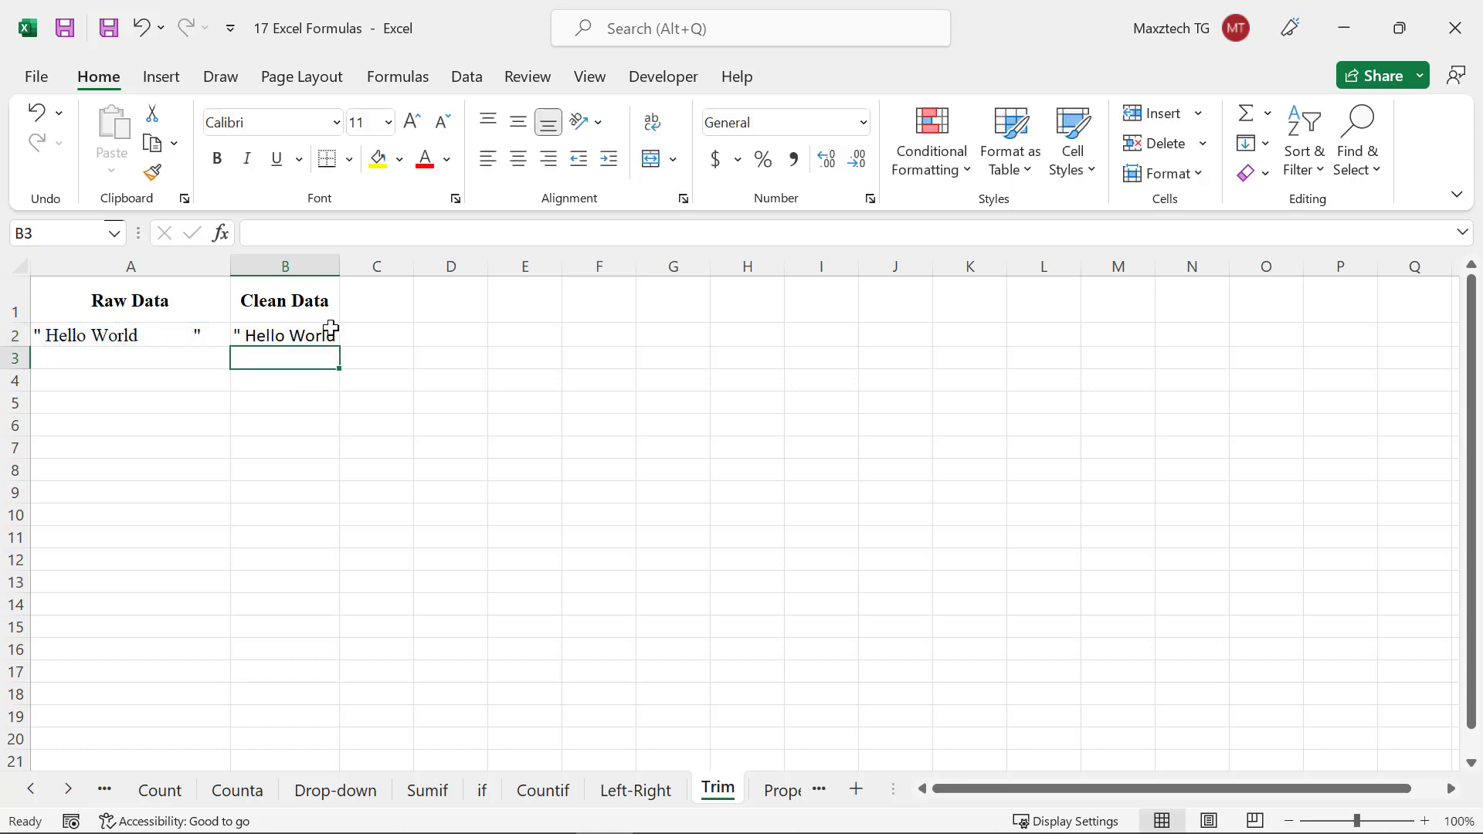
# On the Proper sheet, enter =proper(A2 in cell B2 to convert the name to proper case
pyautogui.doubleClick(341, 267)
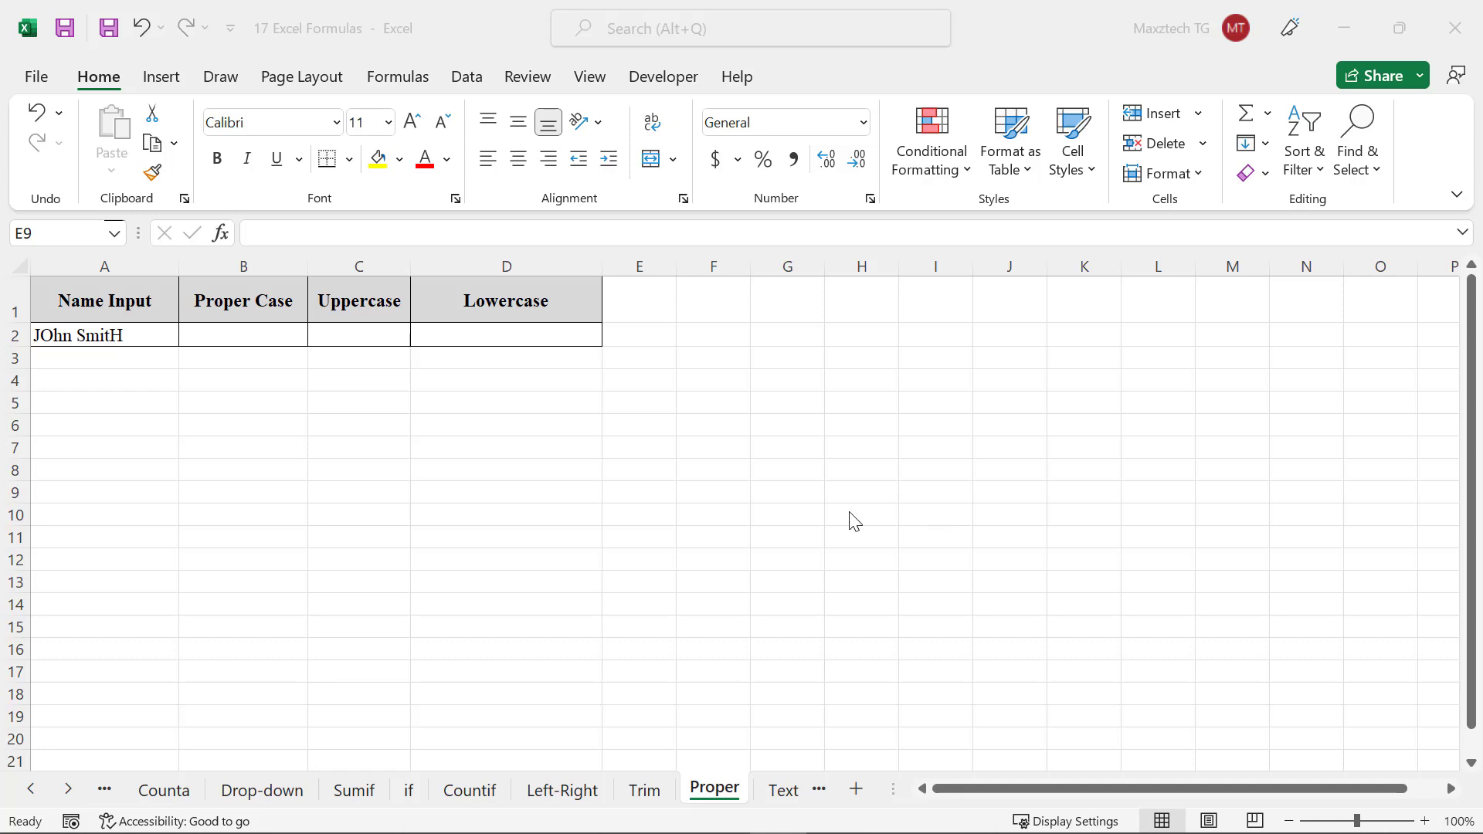
pyautogui.click(261, 340)
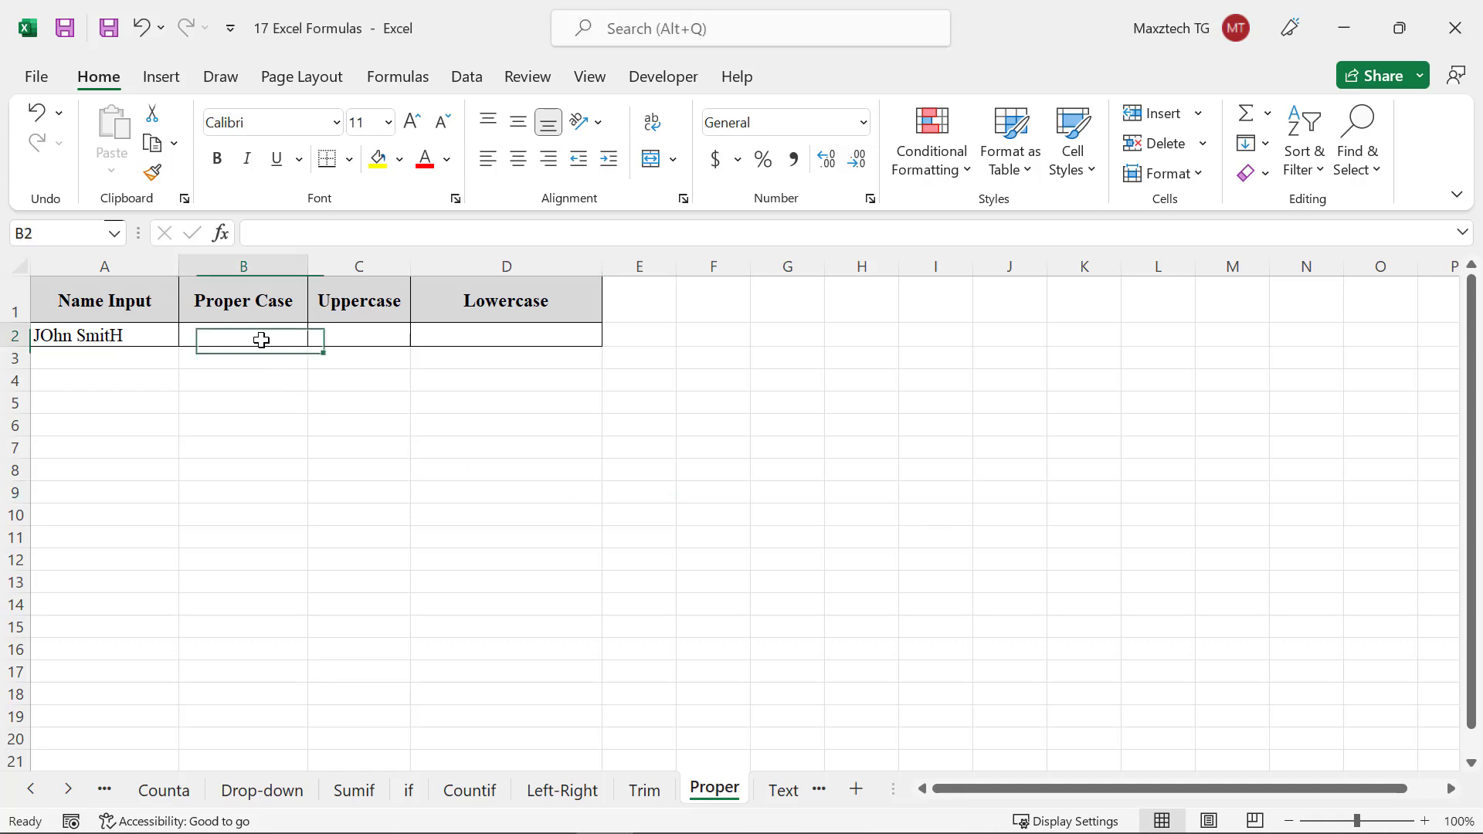
pyautogui.write('=')
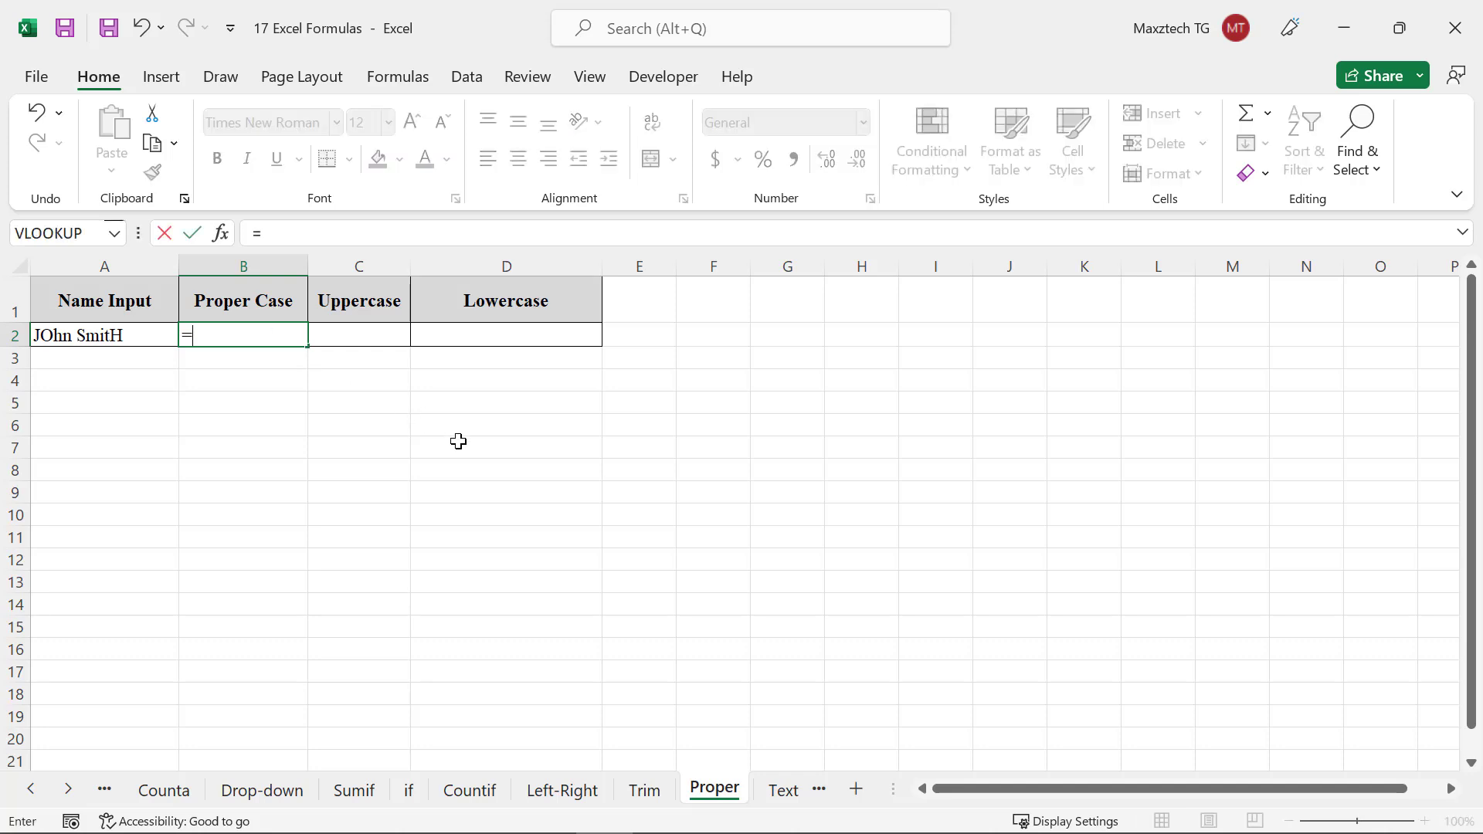
pyautogui.write('proper(')
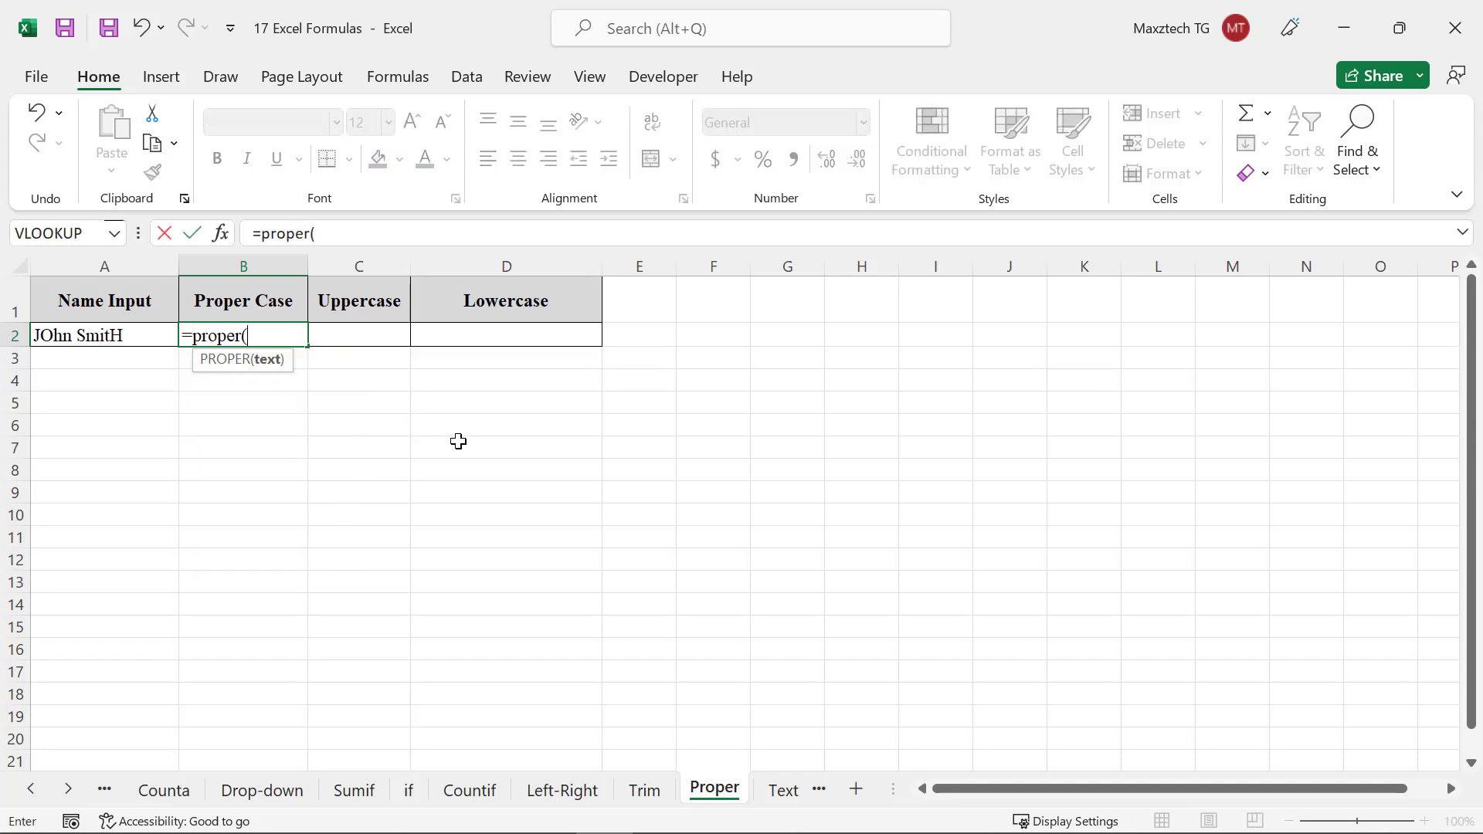
pyautogui.click(159, 331)
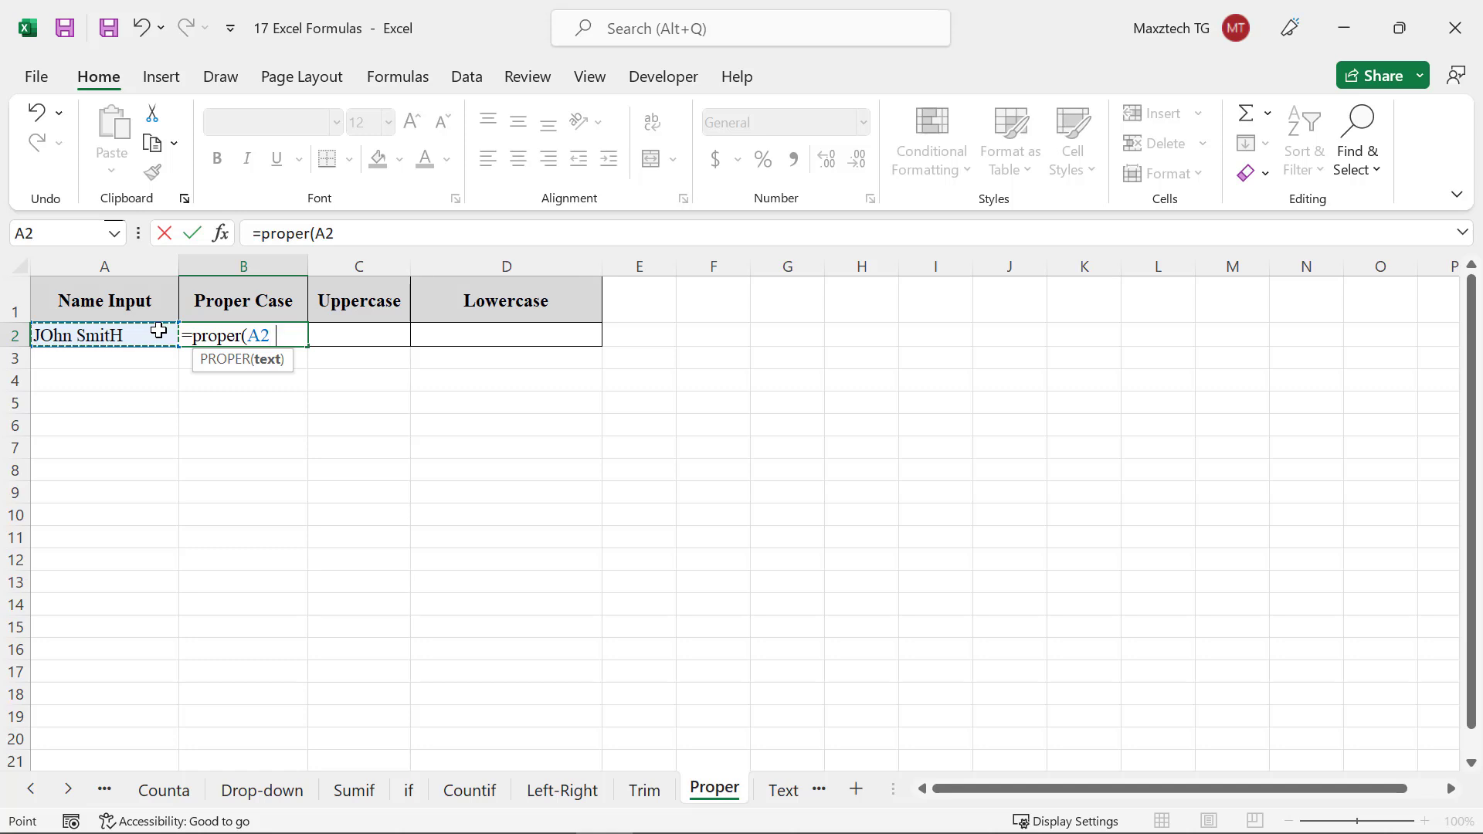
pyautogui.press('Return')
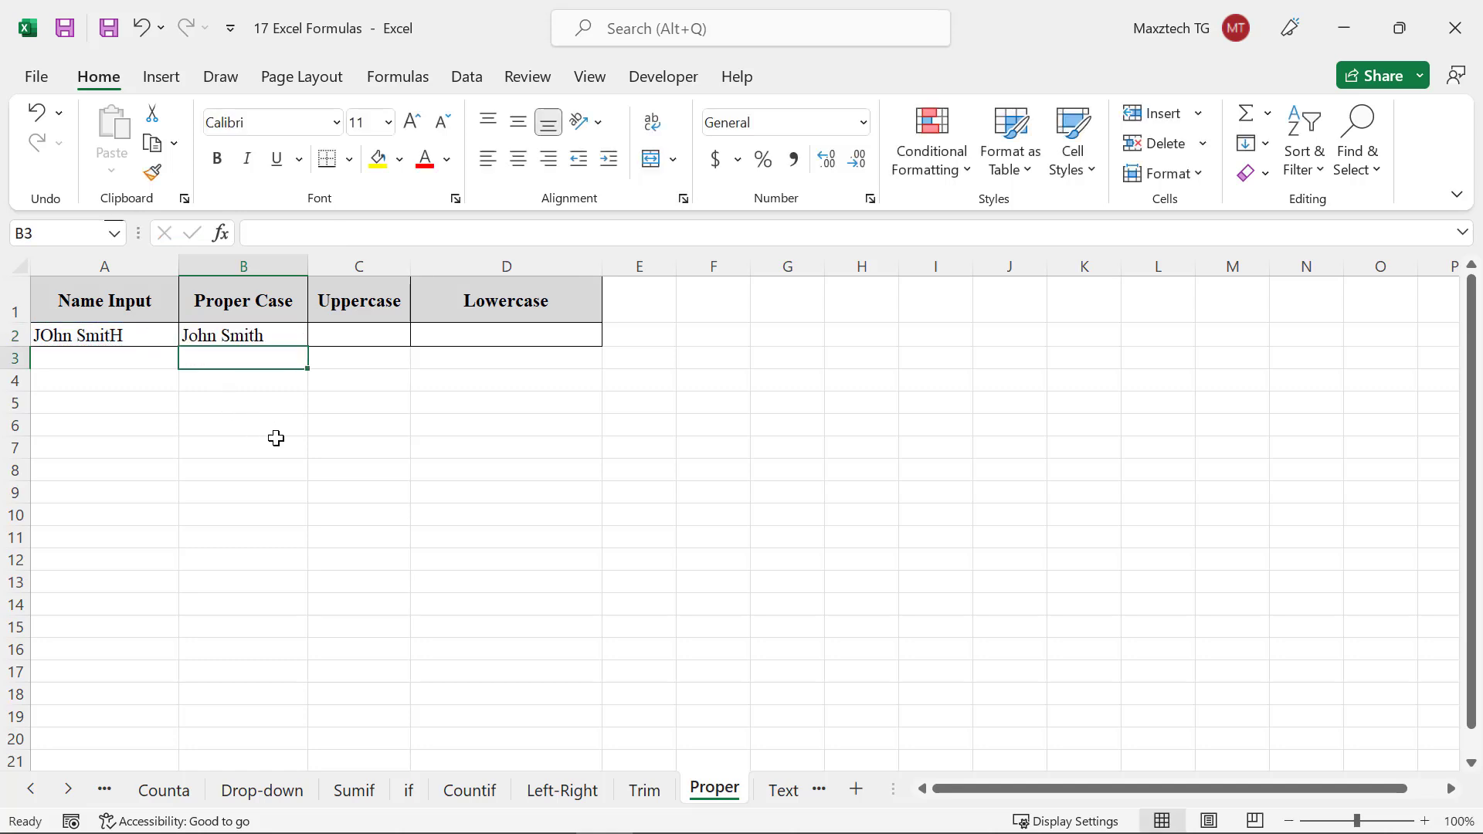
# Enter =upper(A2) in cell C2 to convert the name to uppercase, and widen column C
pyautogui.click(372, 339)
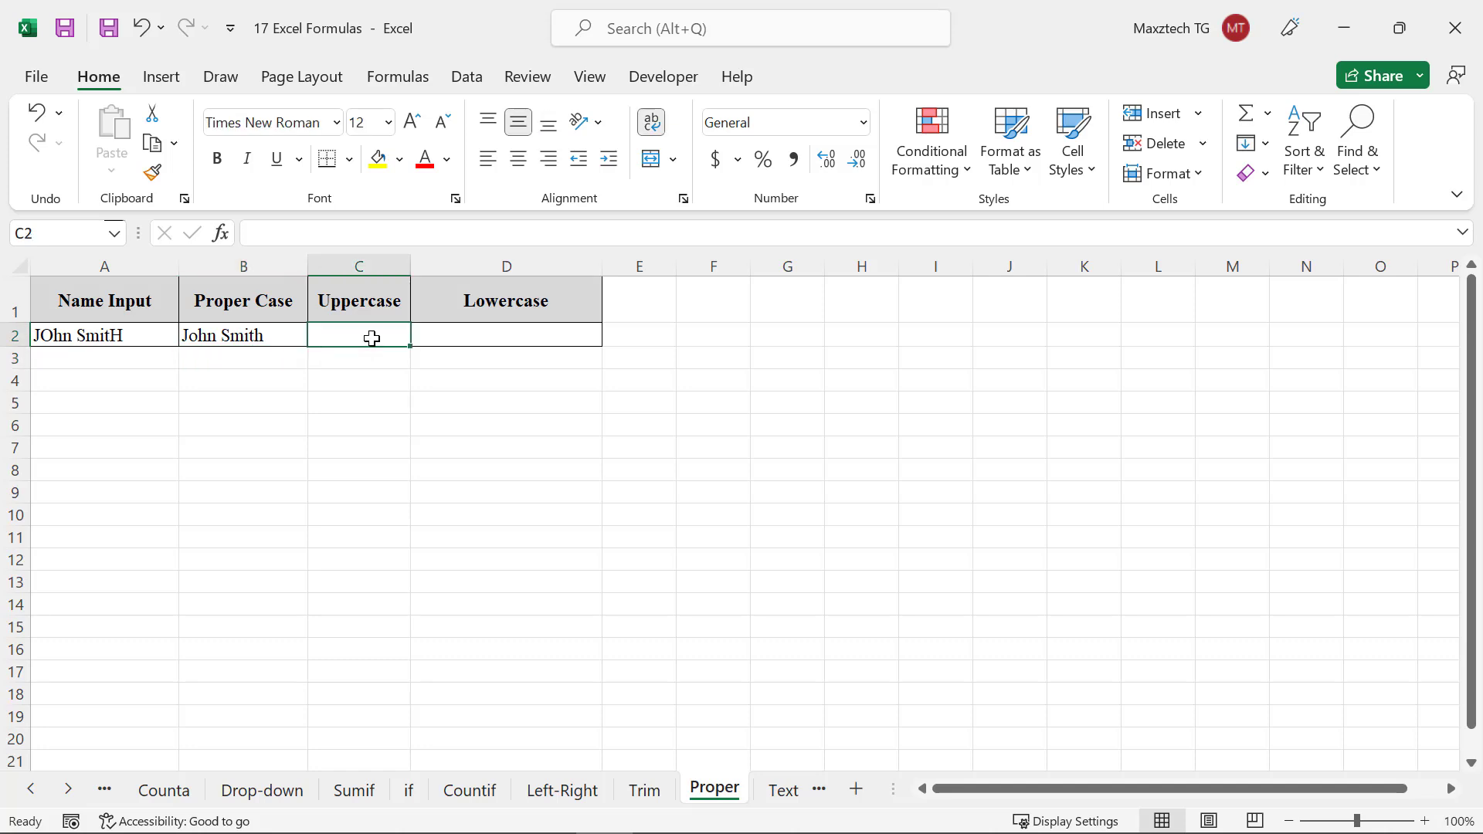
pyautogui.write('=upper(')
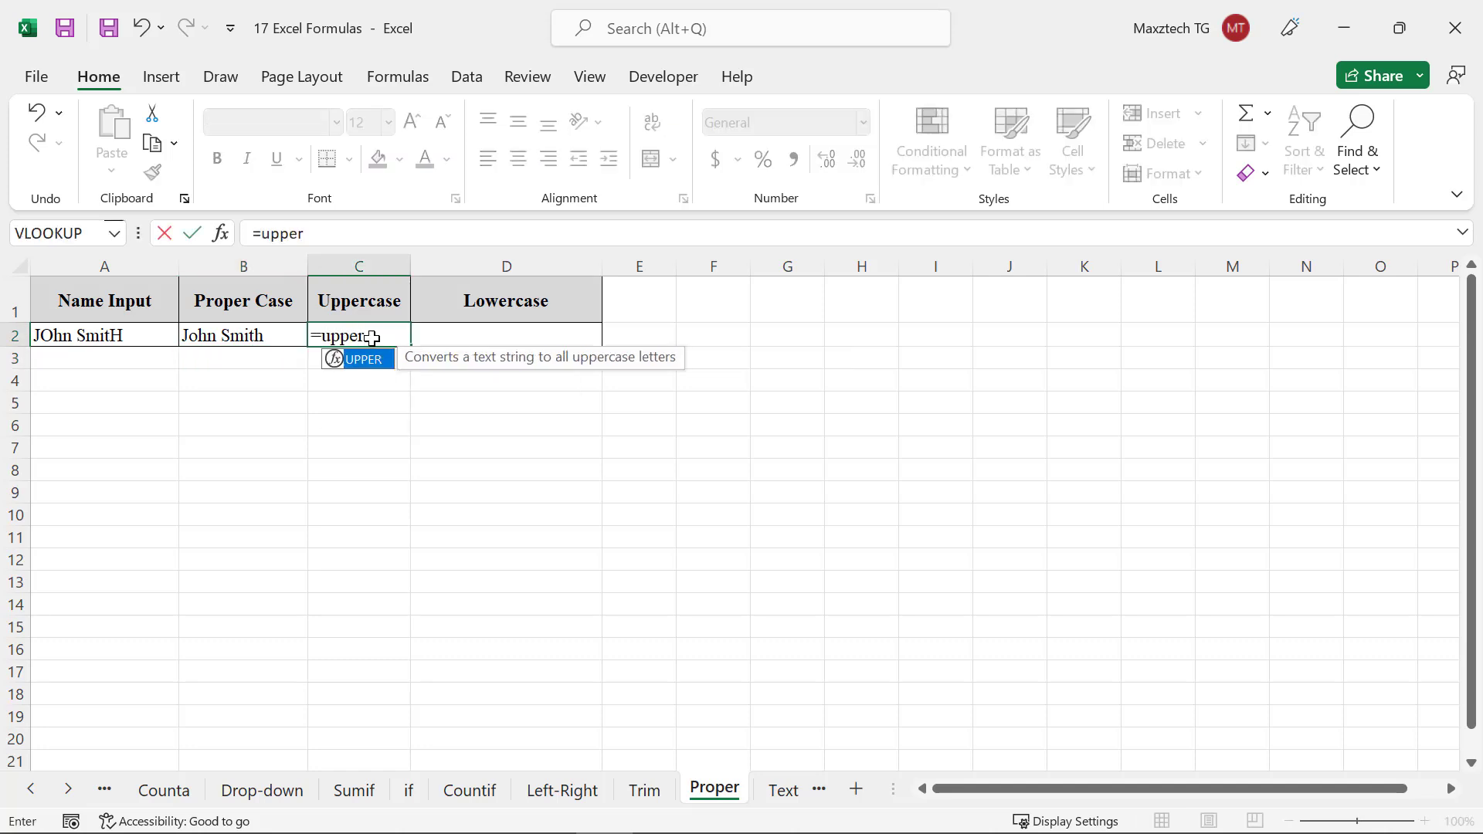
pyautogui.click(112, 342)
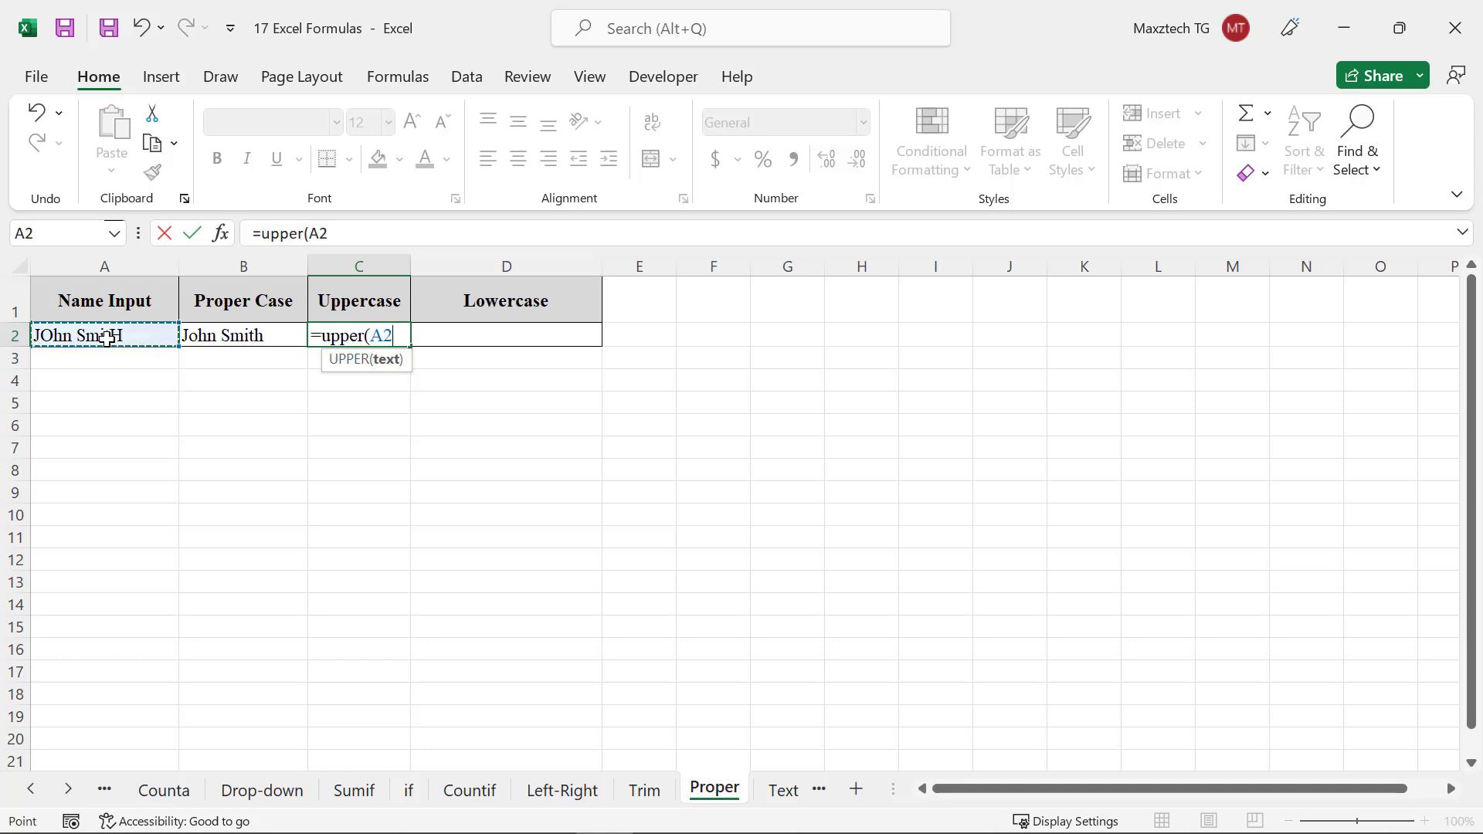
pyautogui.write(')')
pyautogui.press('Return')
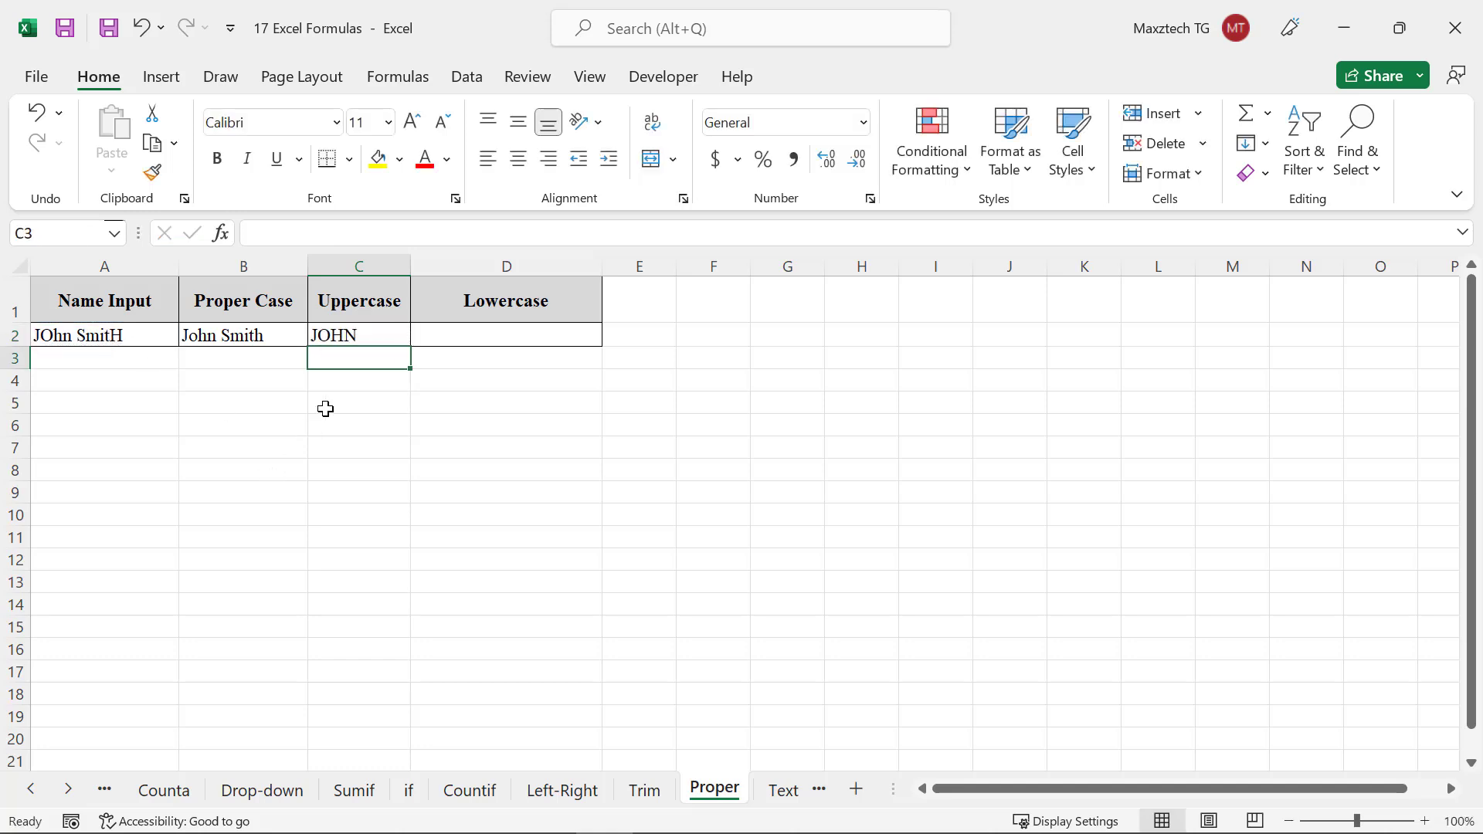
pyautogui.moveTo(411, 267); pyautogui.dragTo(469, 294)
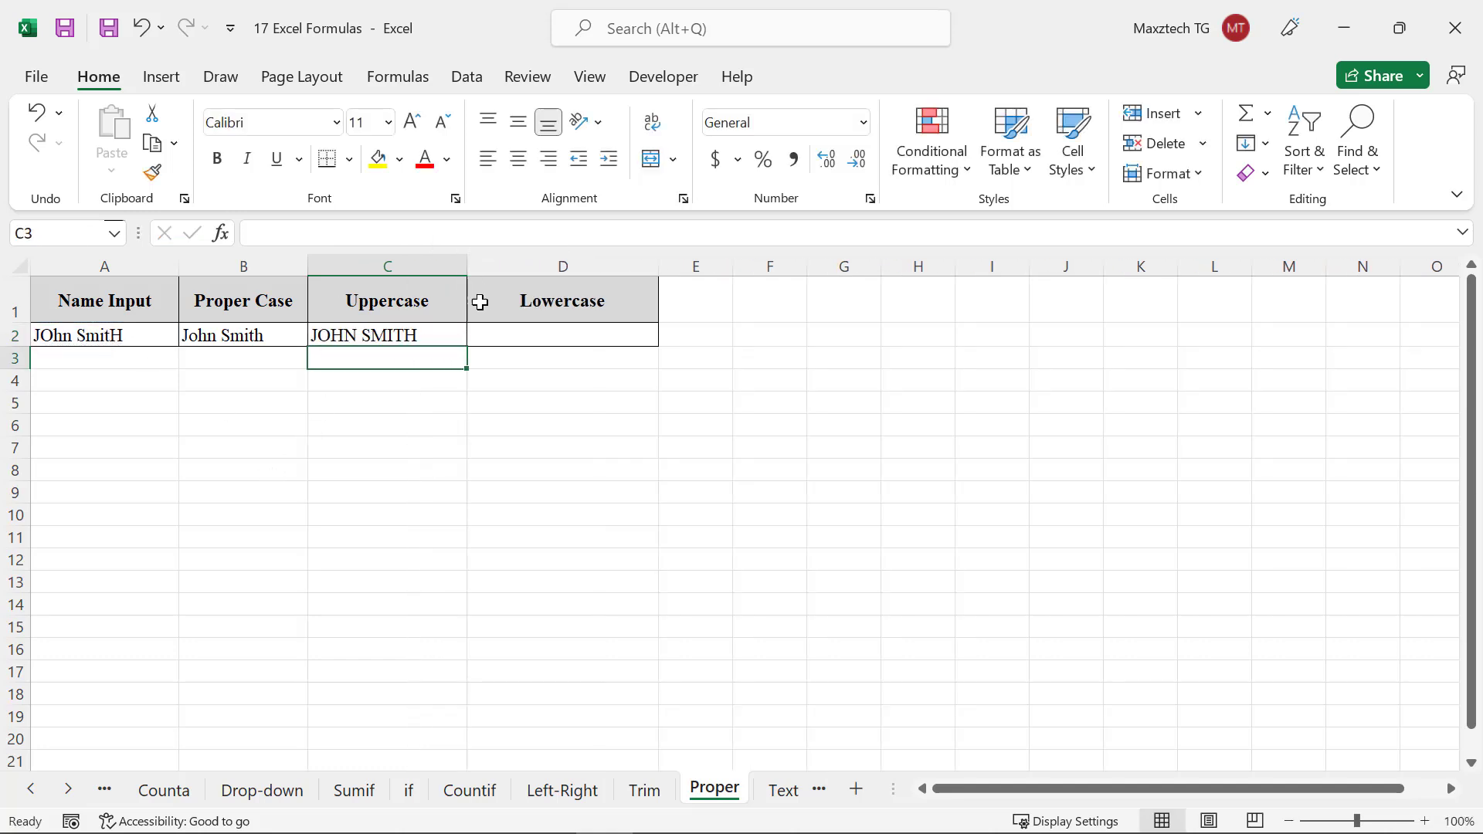
# Enter =lower(A2) in cell D2 to convert the name to lowercase
pyautogui.click(522, 335)
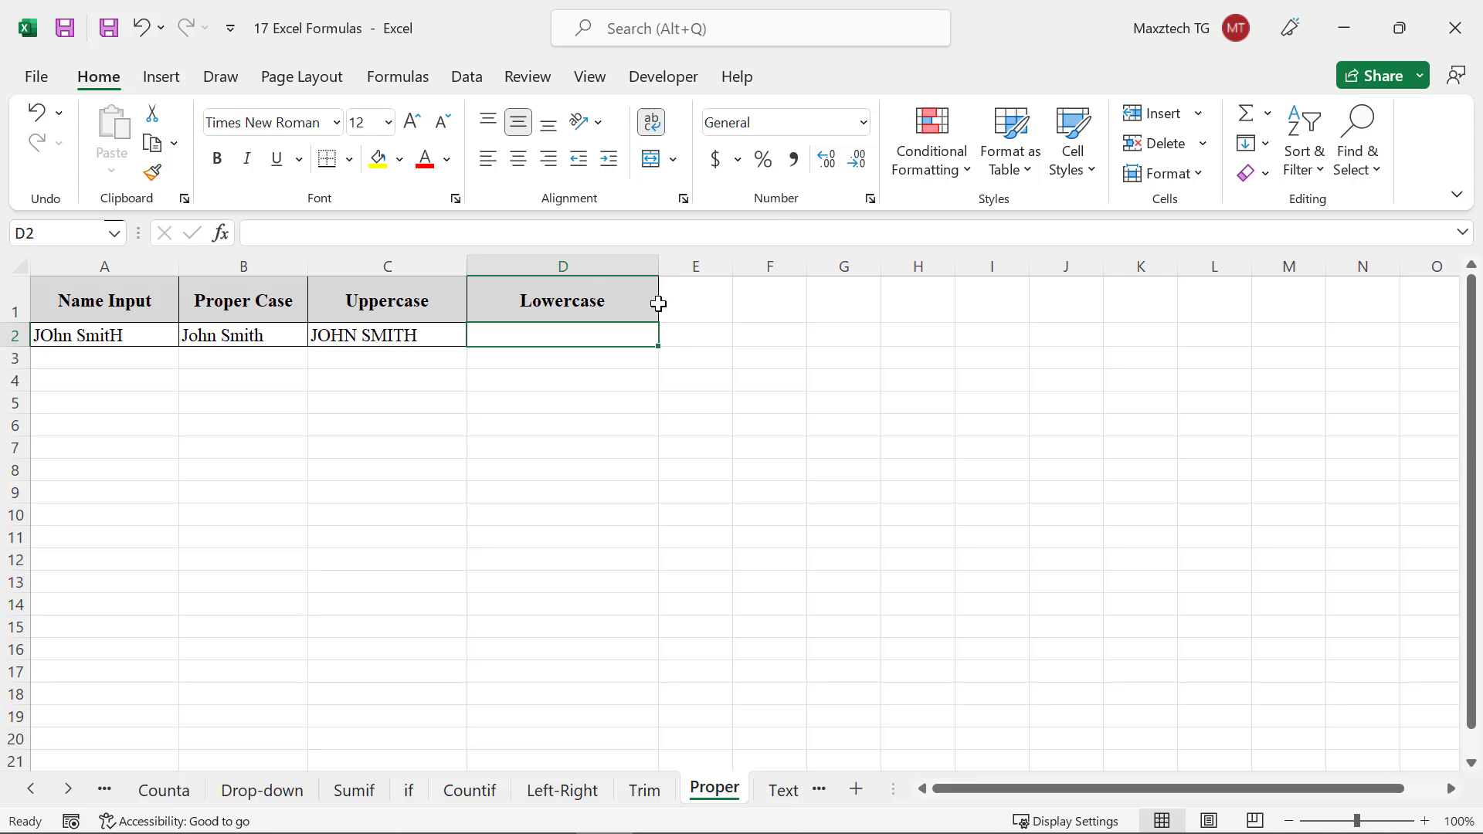
pyautogui.write('=low')
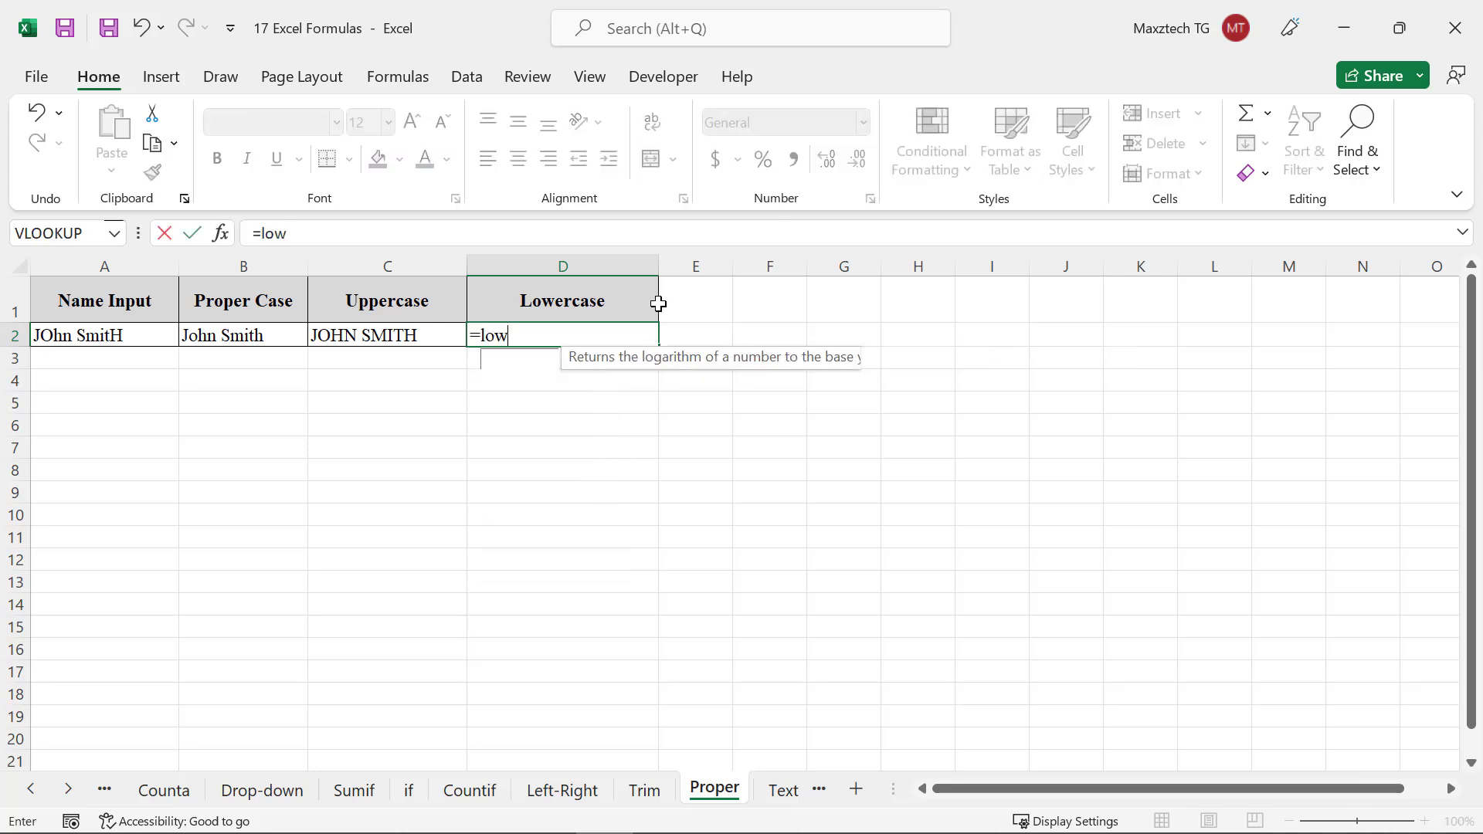
pyautogui.write('er(')
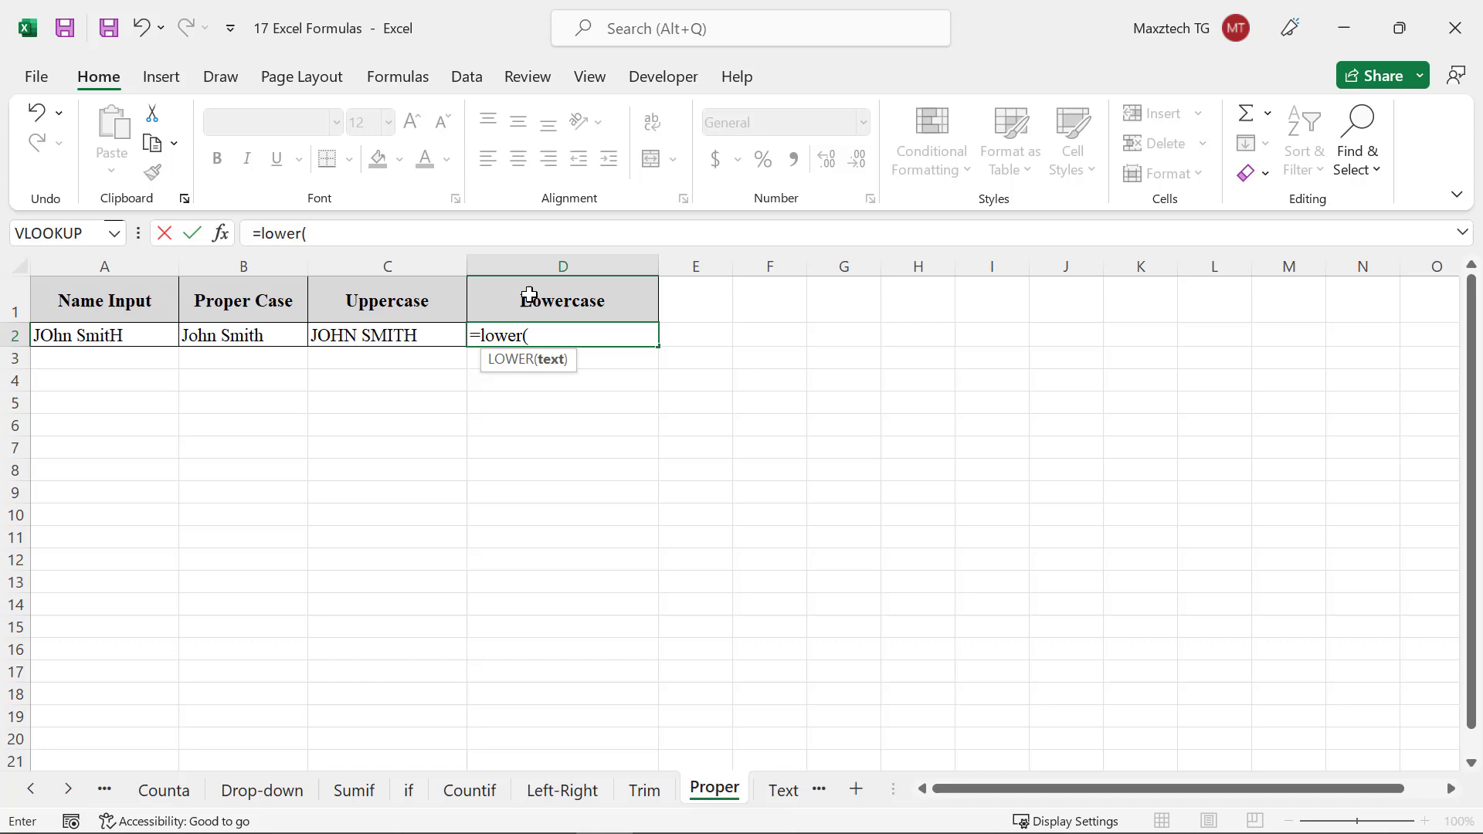
pyautogui.click(165, 343)
pyautogui.write(')')
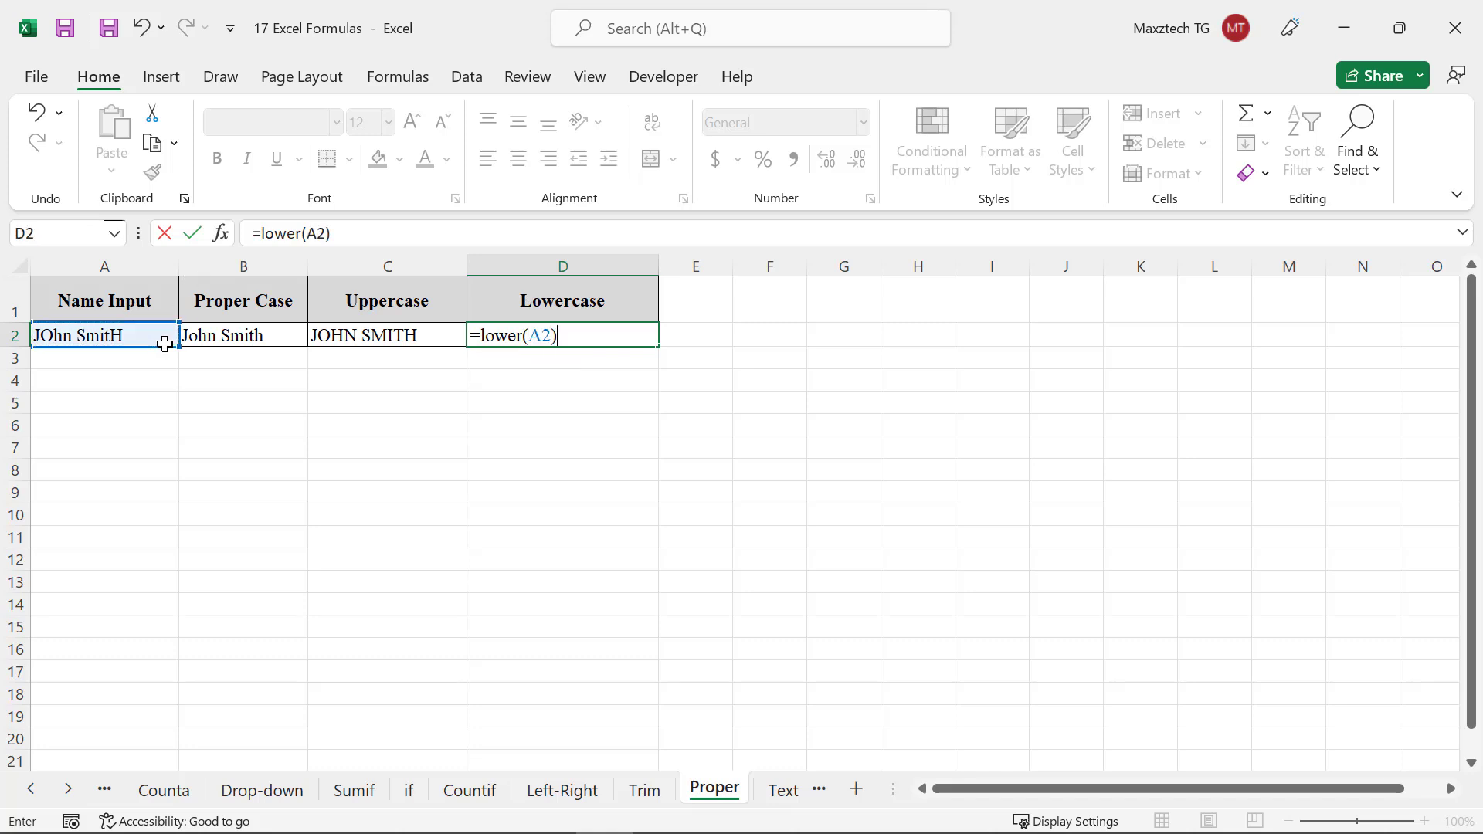
pyautogui.press('Return')
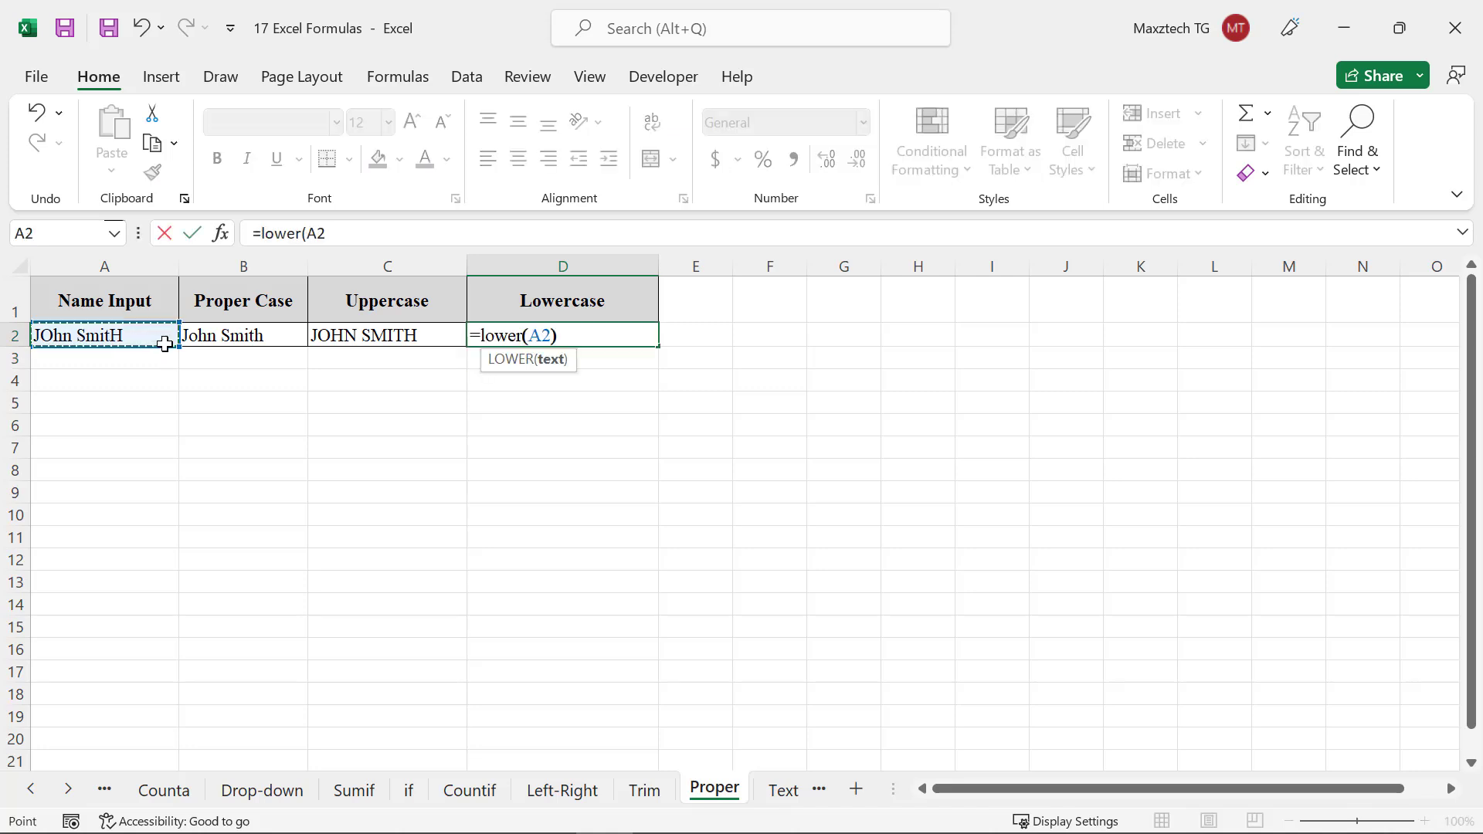
pyautogui.write(')')
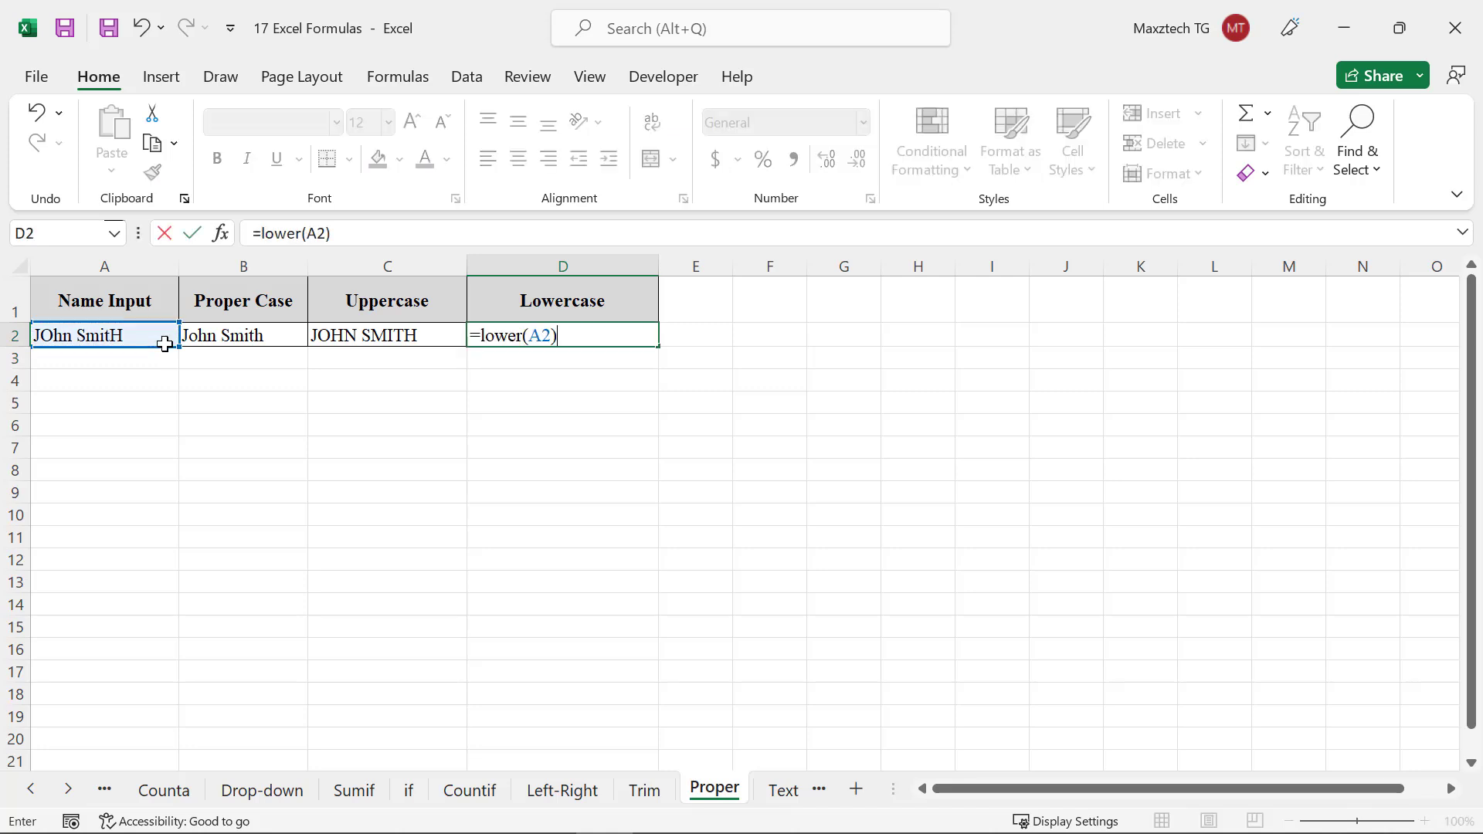
pyautogui.press('Return')
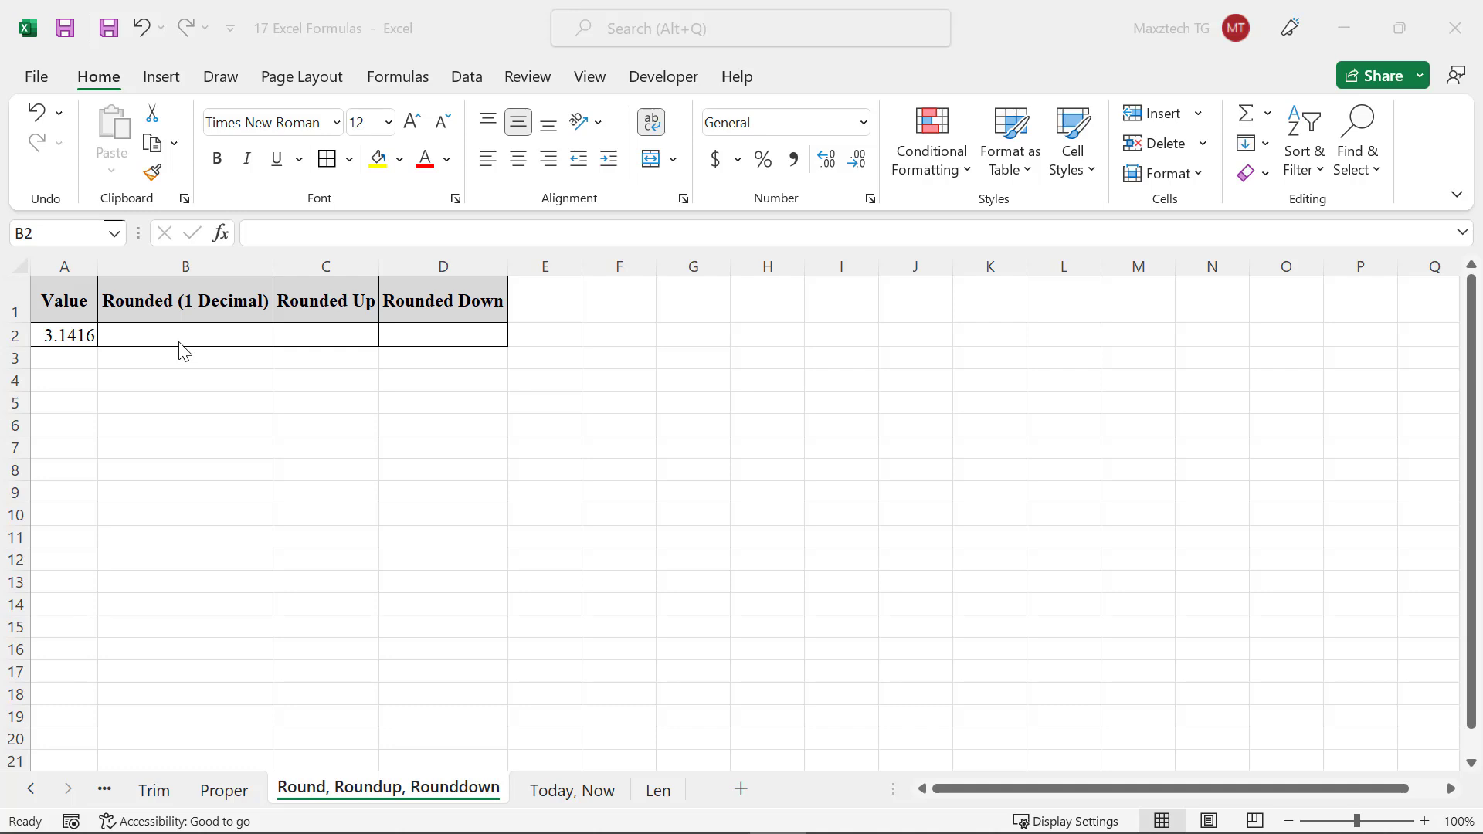
# On the Round, Roundup, Rounddown sheet, enter =round(A2,1) in cell B2 to round the value to one decimal
pyautogui.click(178, 338)
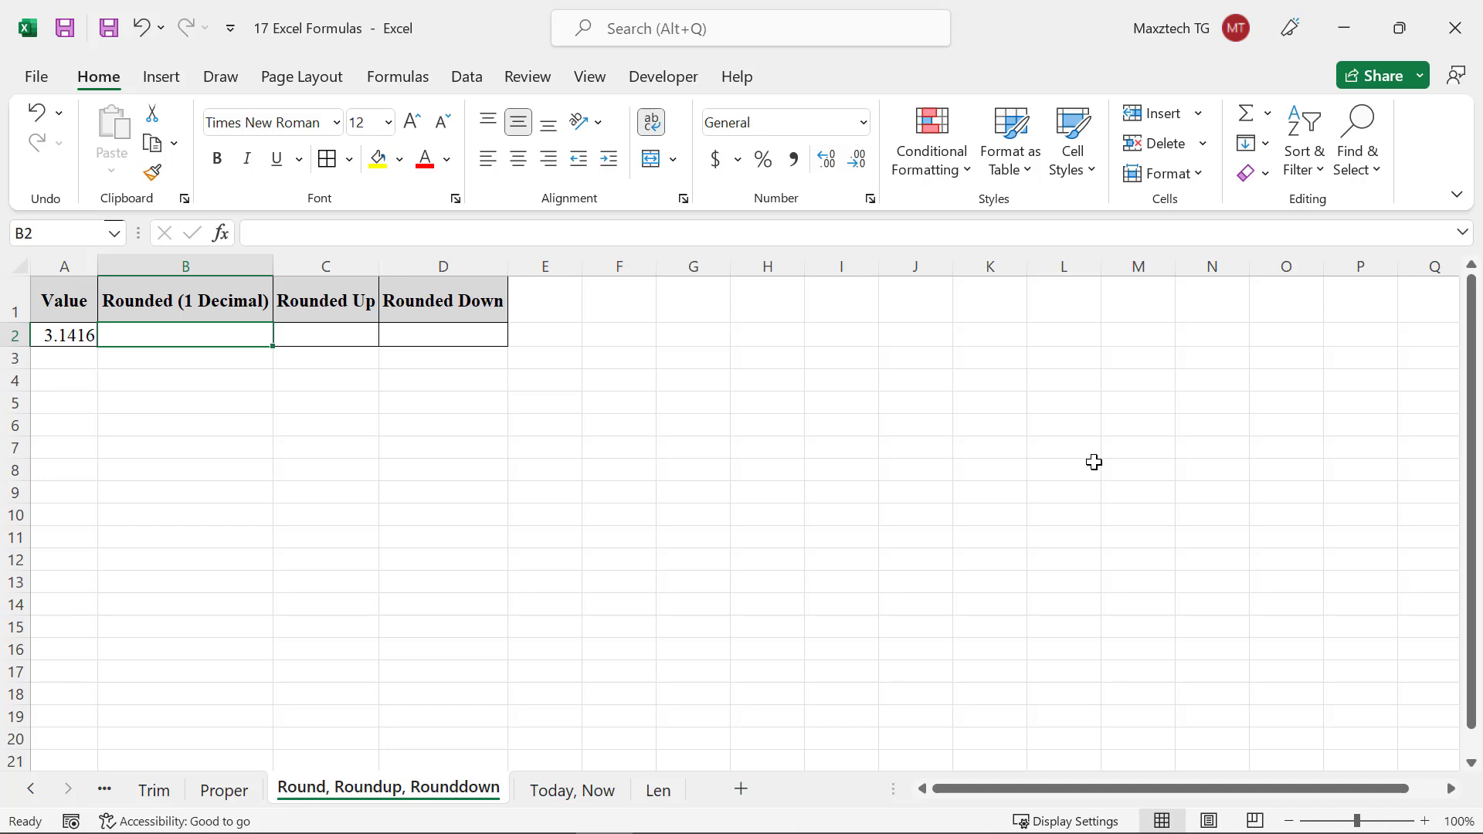
pyautogui.write('=round(')
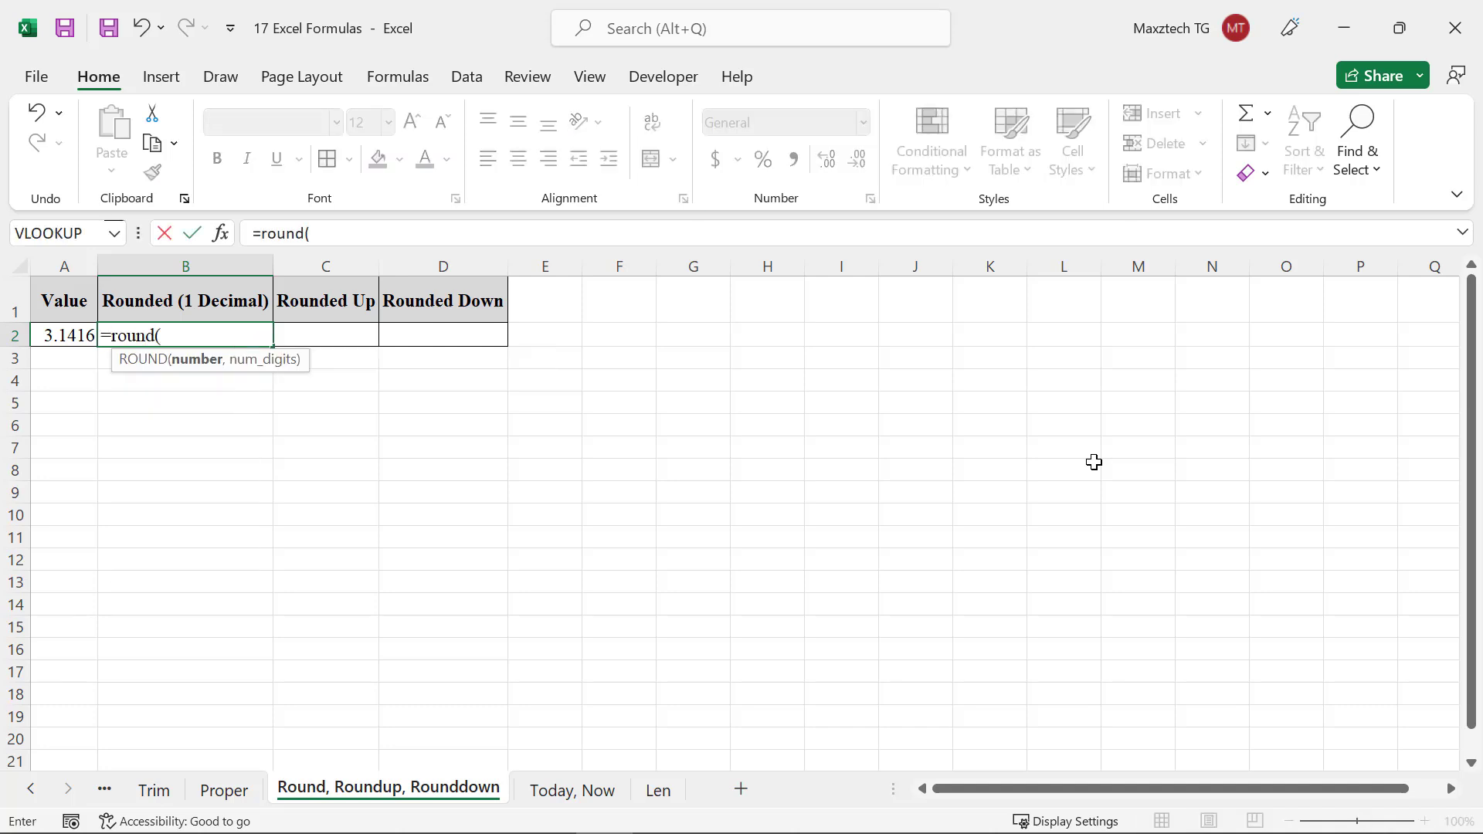
pyautogui.click(62, 337)
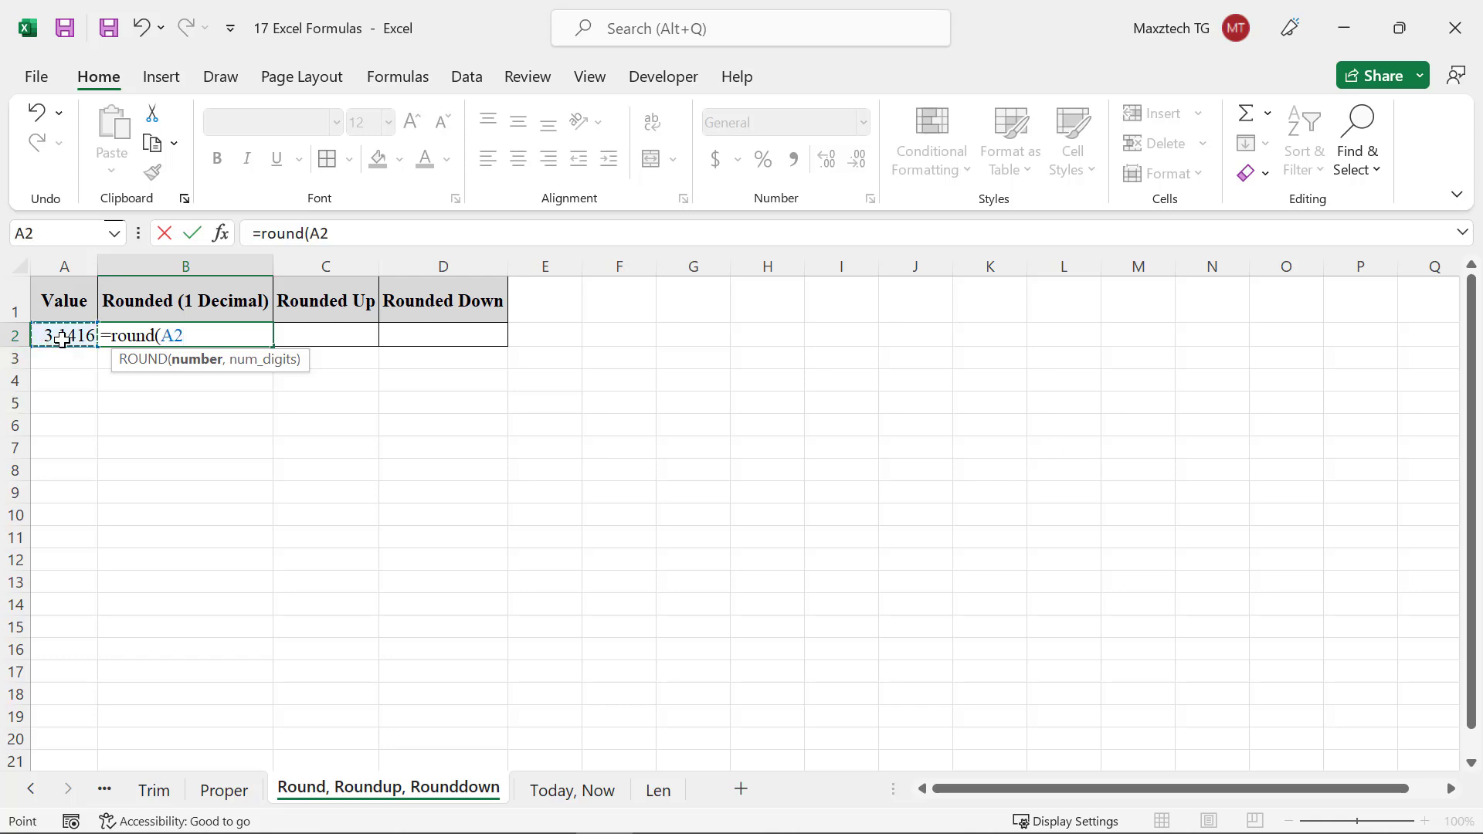
pyautogui.write(',1)')
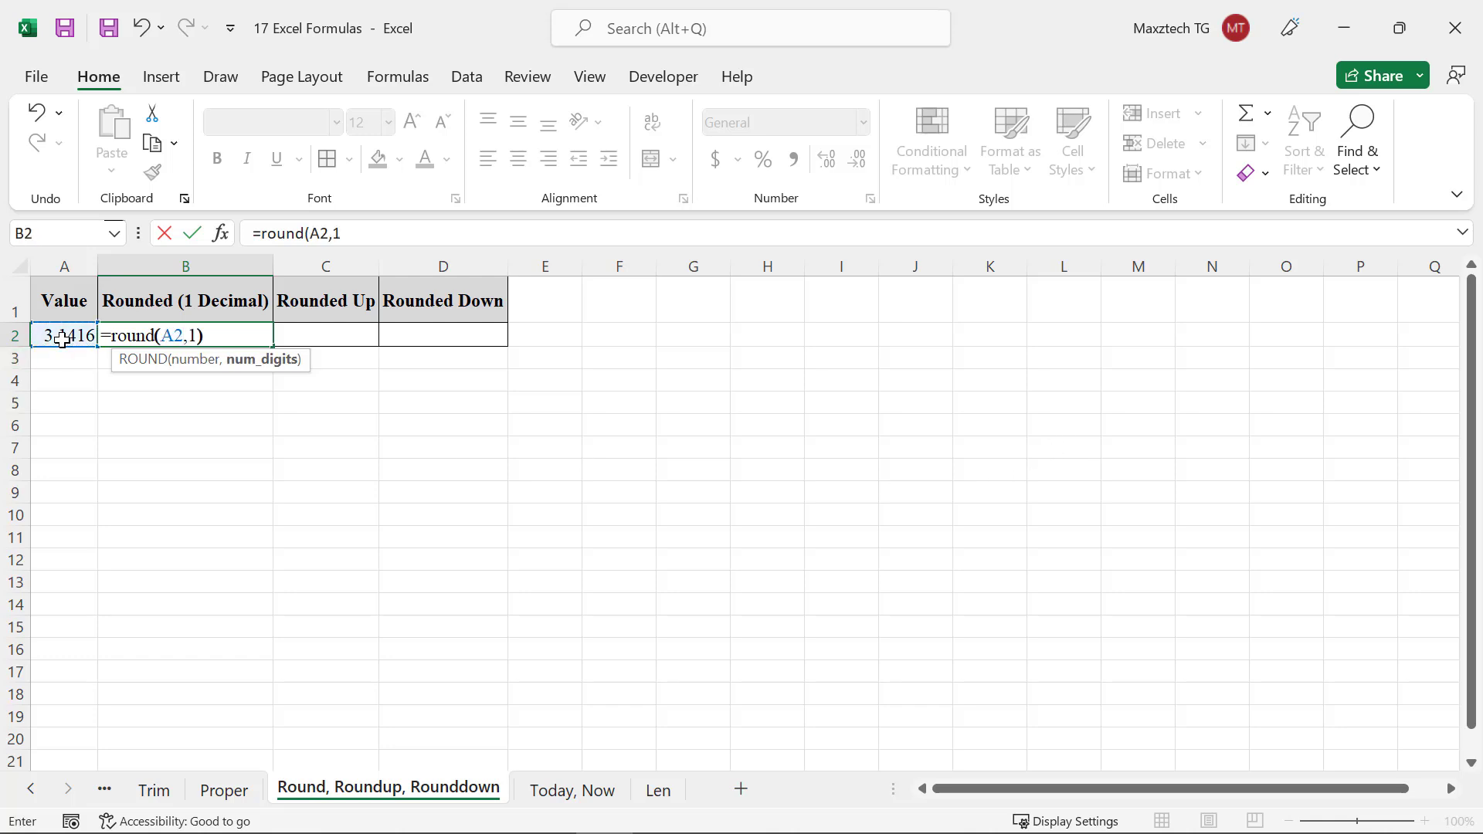
pyautogui.press('Return')
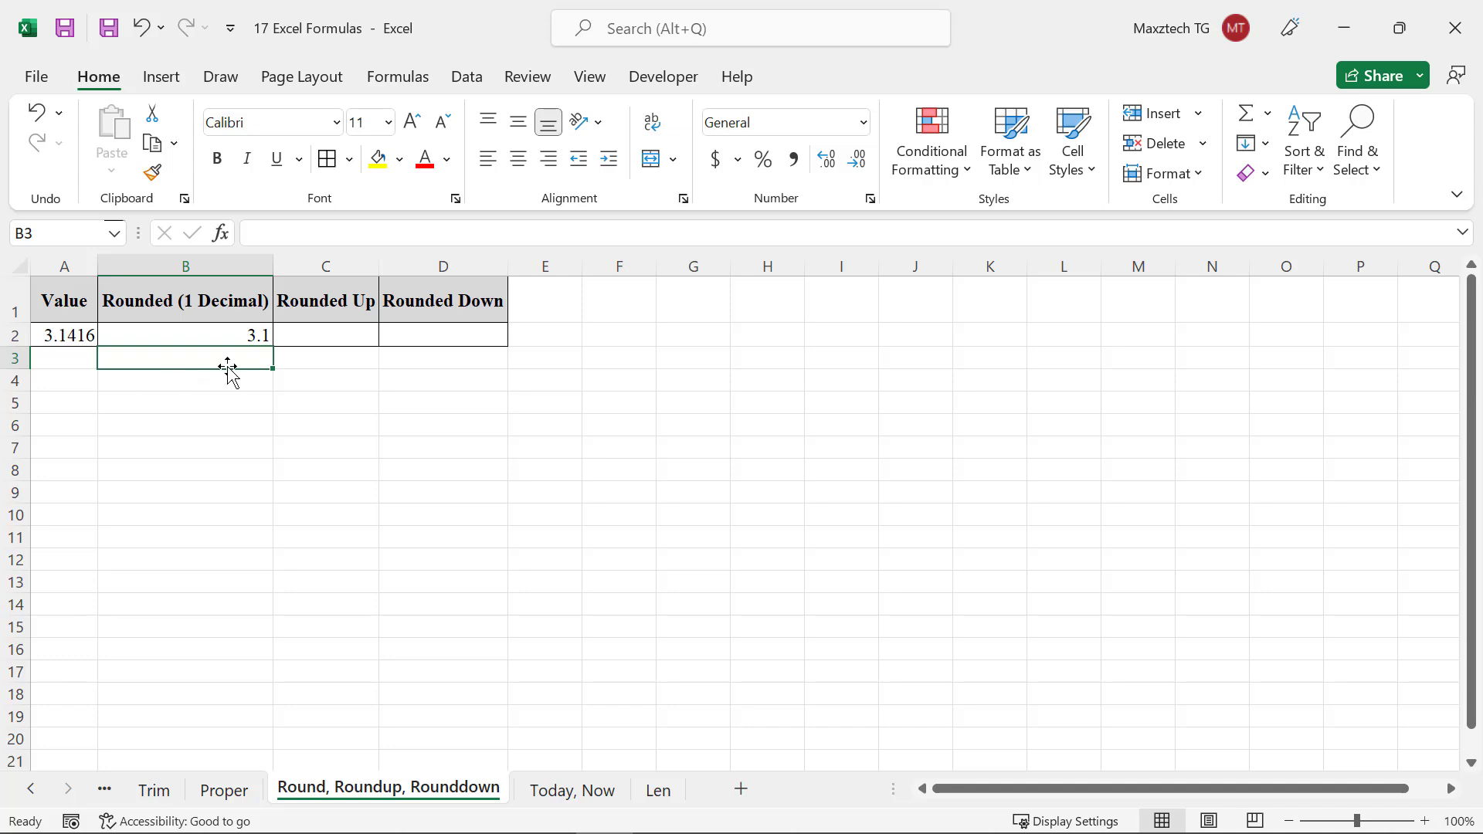
# Enter =roundup(A2,1) in cell C2 to round the value up to one decimal
pyautogui.click(337, 335)
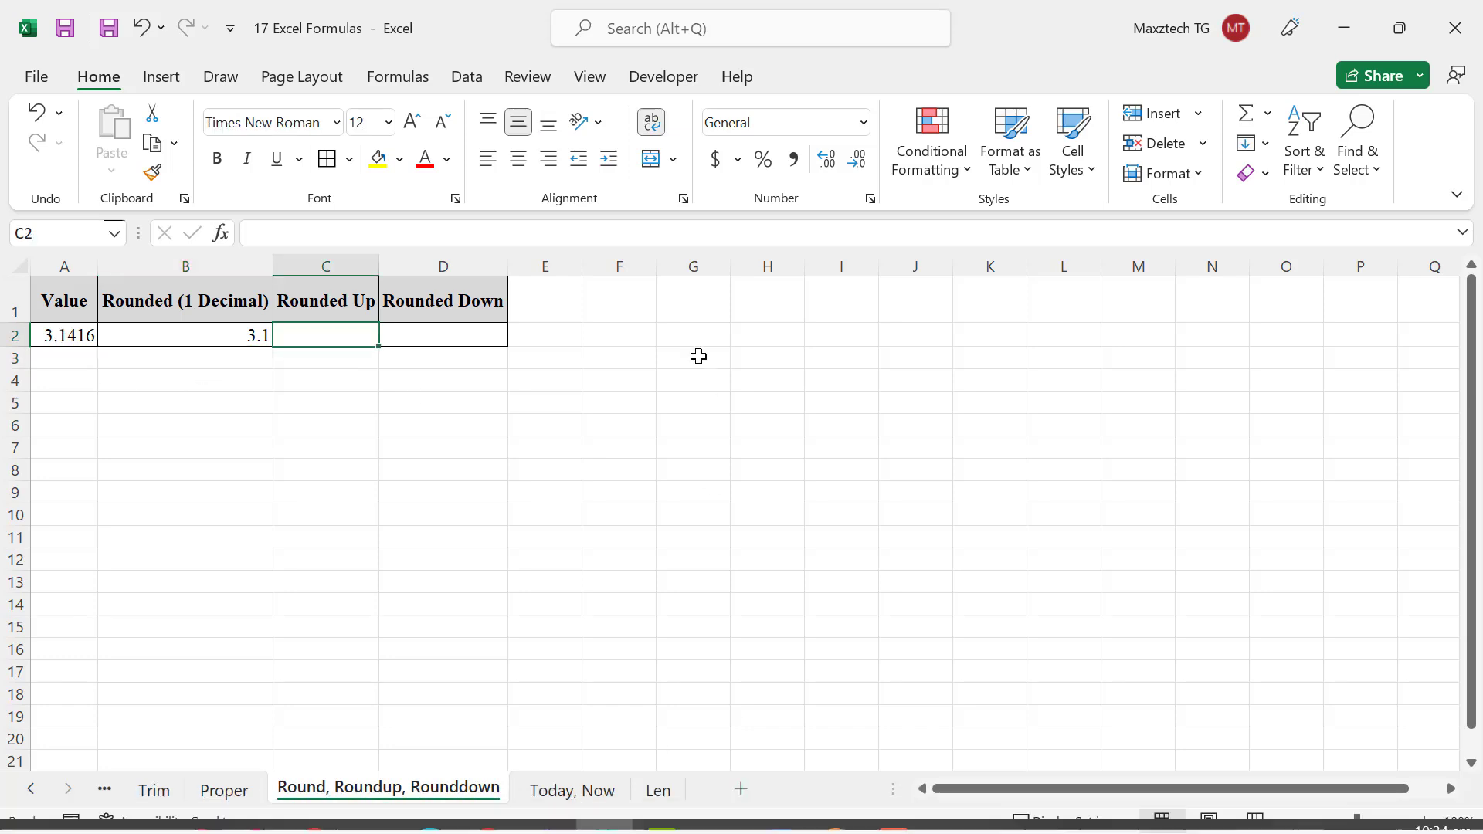
pyautogui.write('=roundu')
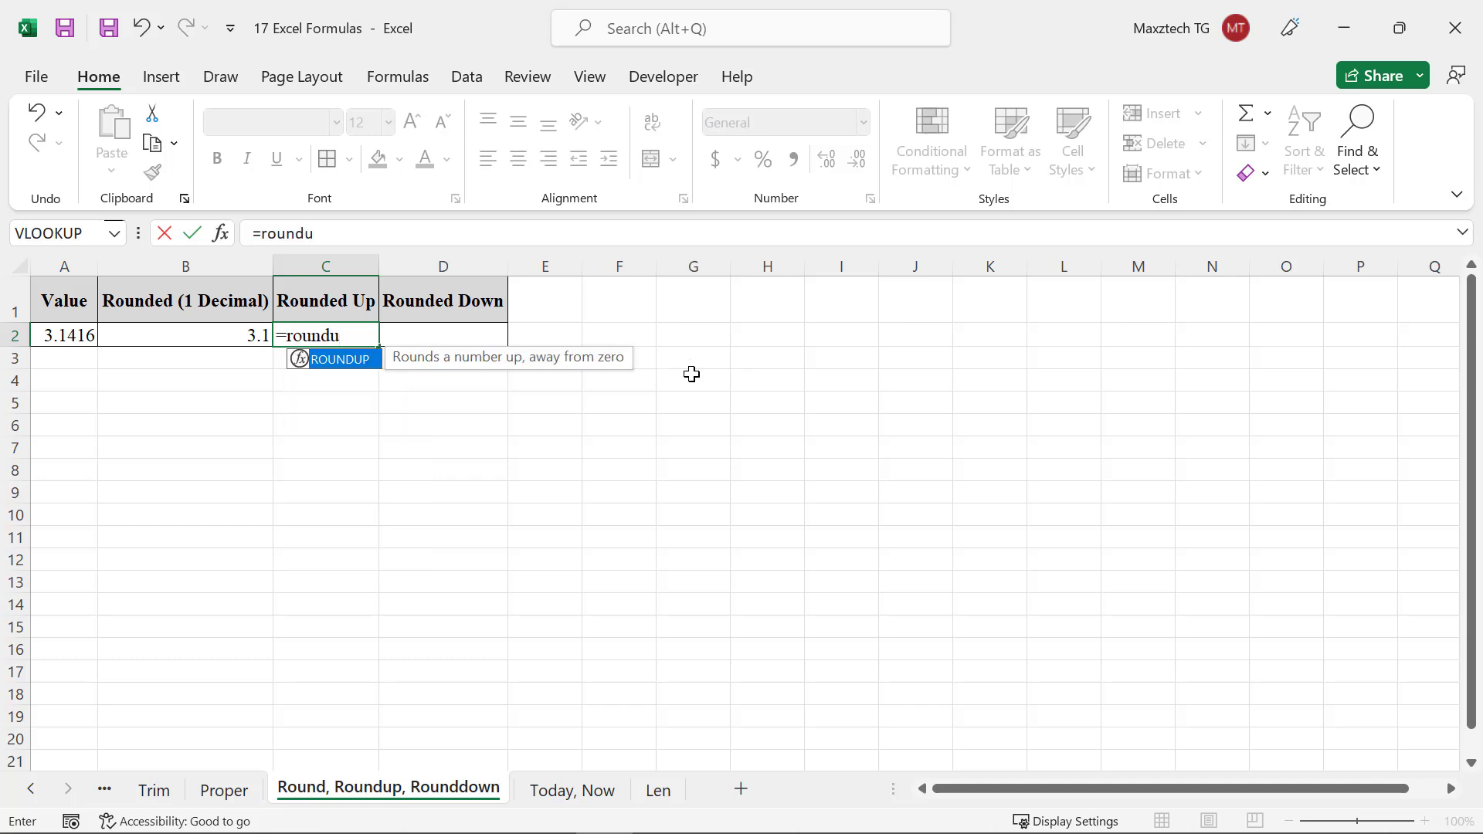
pyautogui.write('p(')
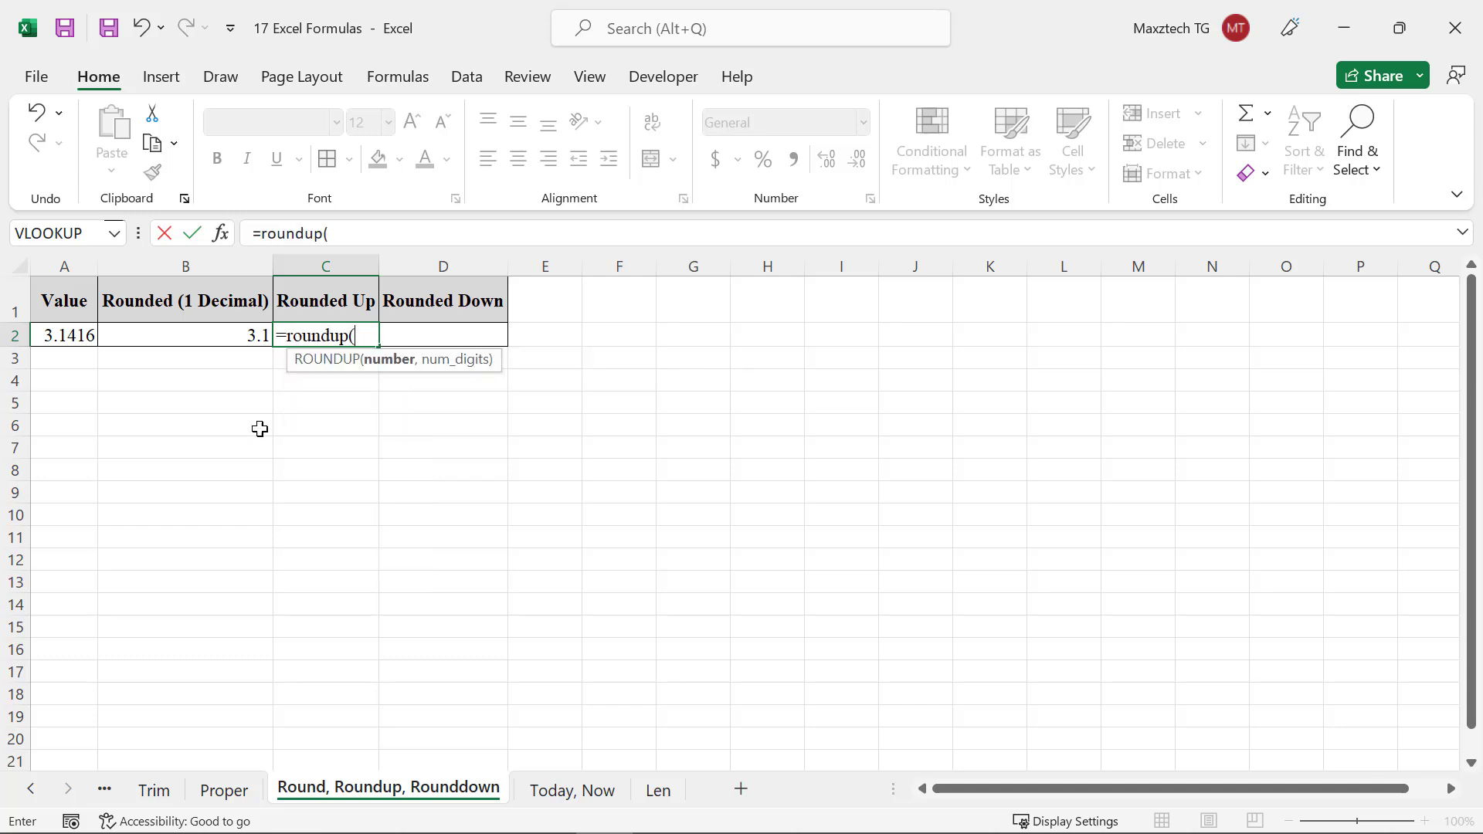
pyautogui.click(67, 333)
pyautogui.write(',1)')
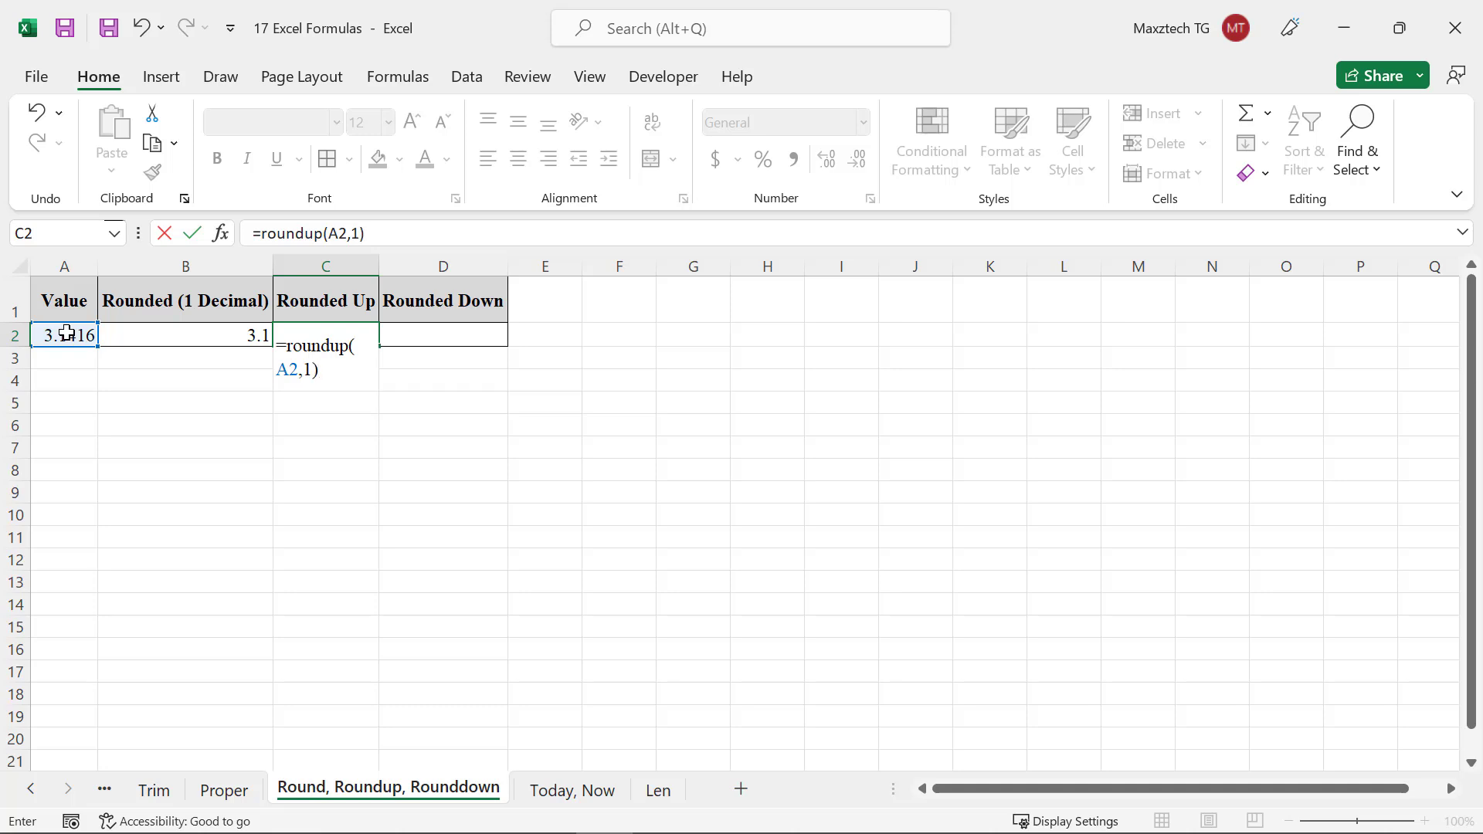
pyautogui.press('Return')
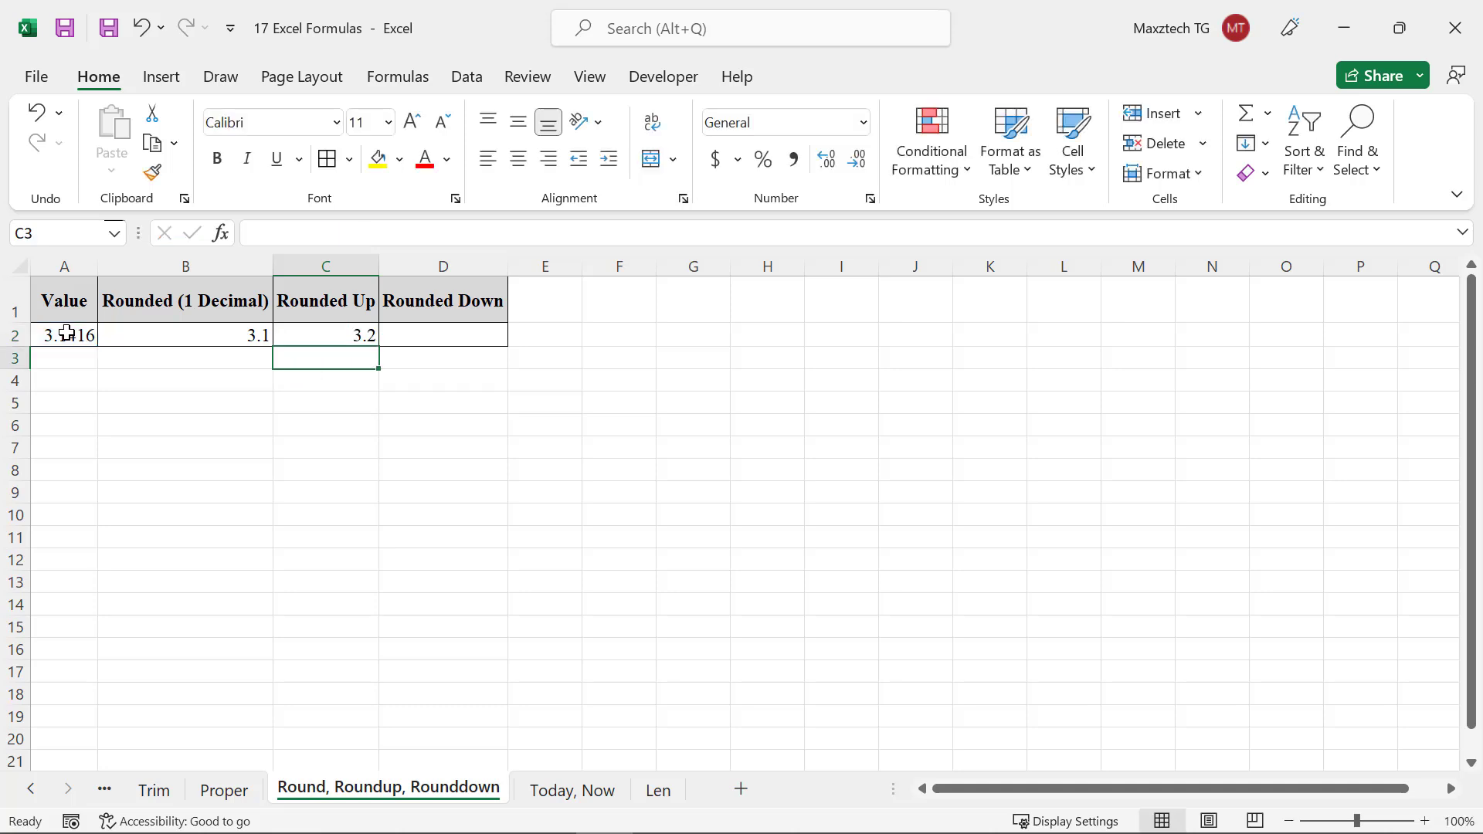
# Enter =rounddown(A2,1) in cell D2 to round the value down to one decimal
pyautogui.click(415, 335)
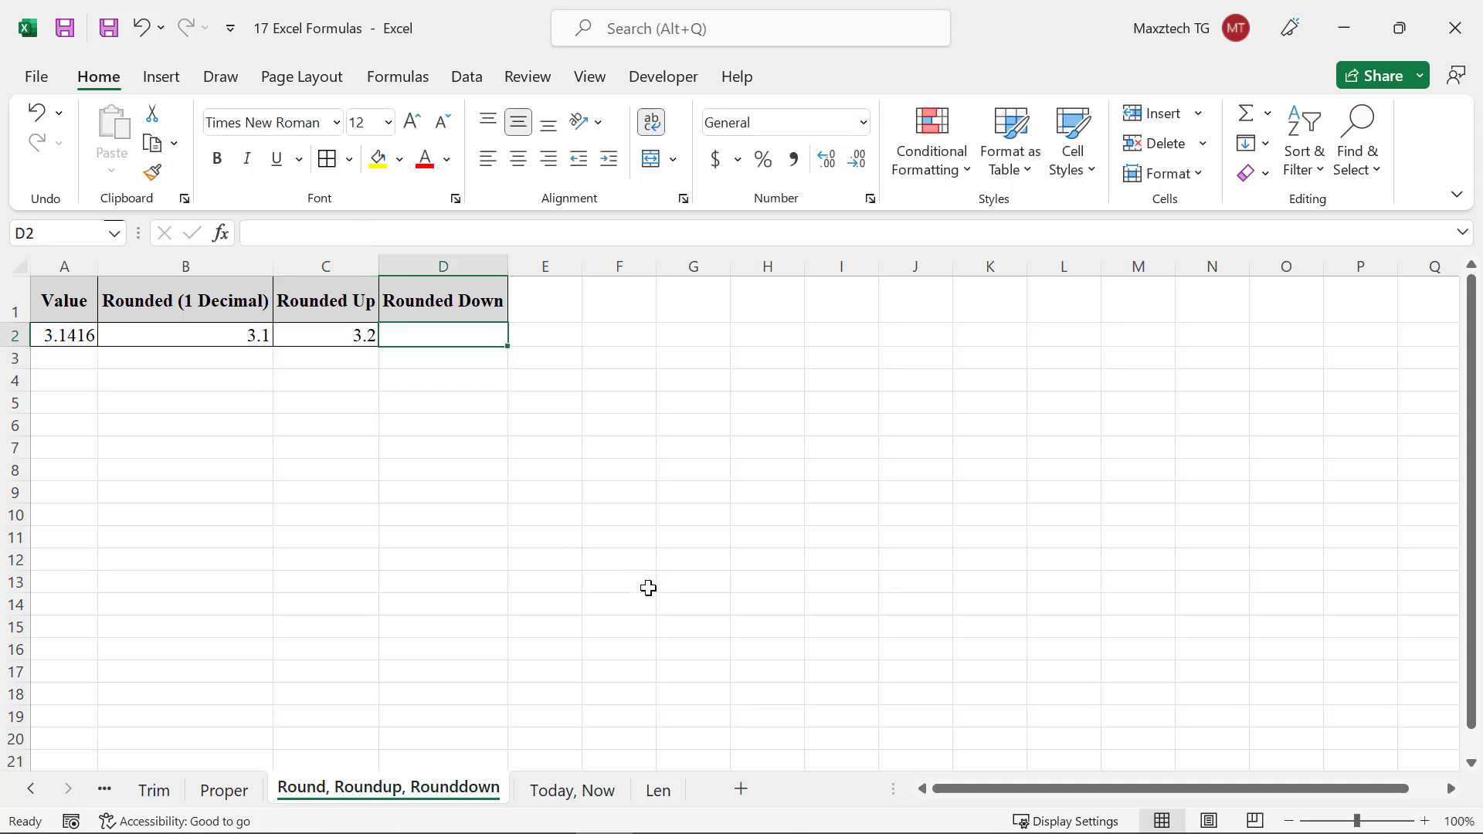
pyautogui.write('=rou')
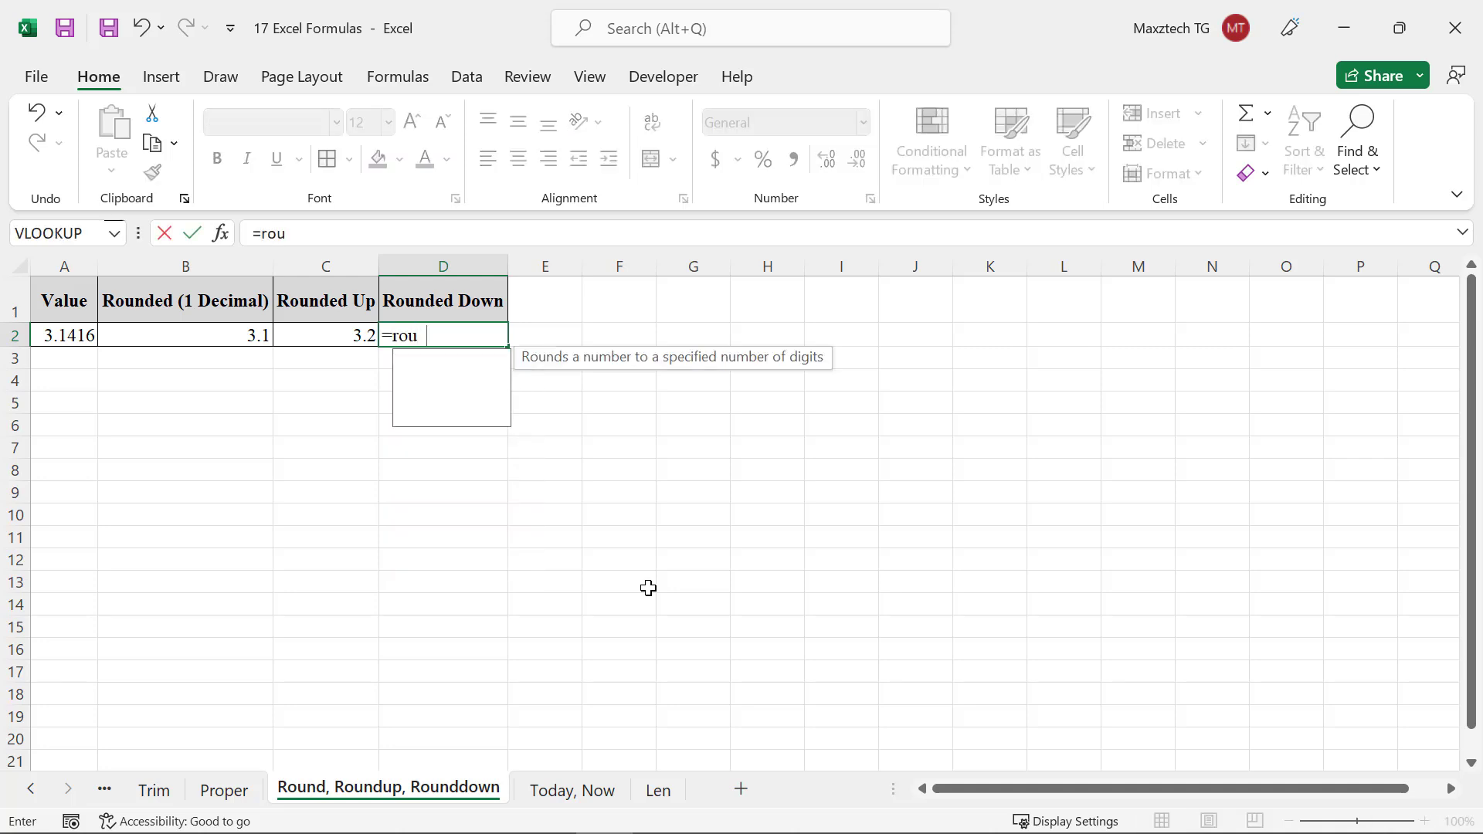
pyautogui.write('nddown(')
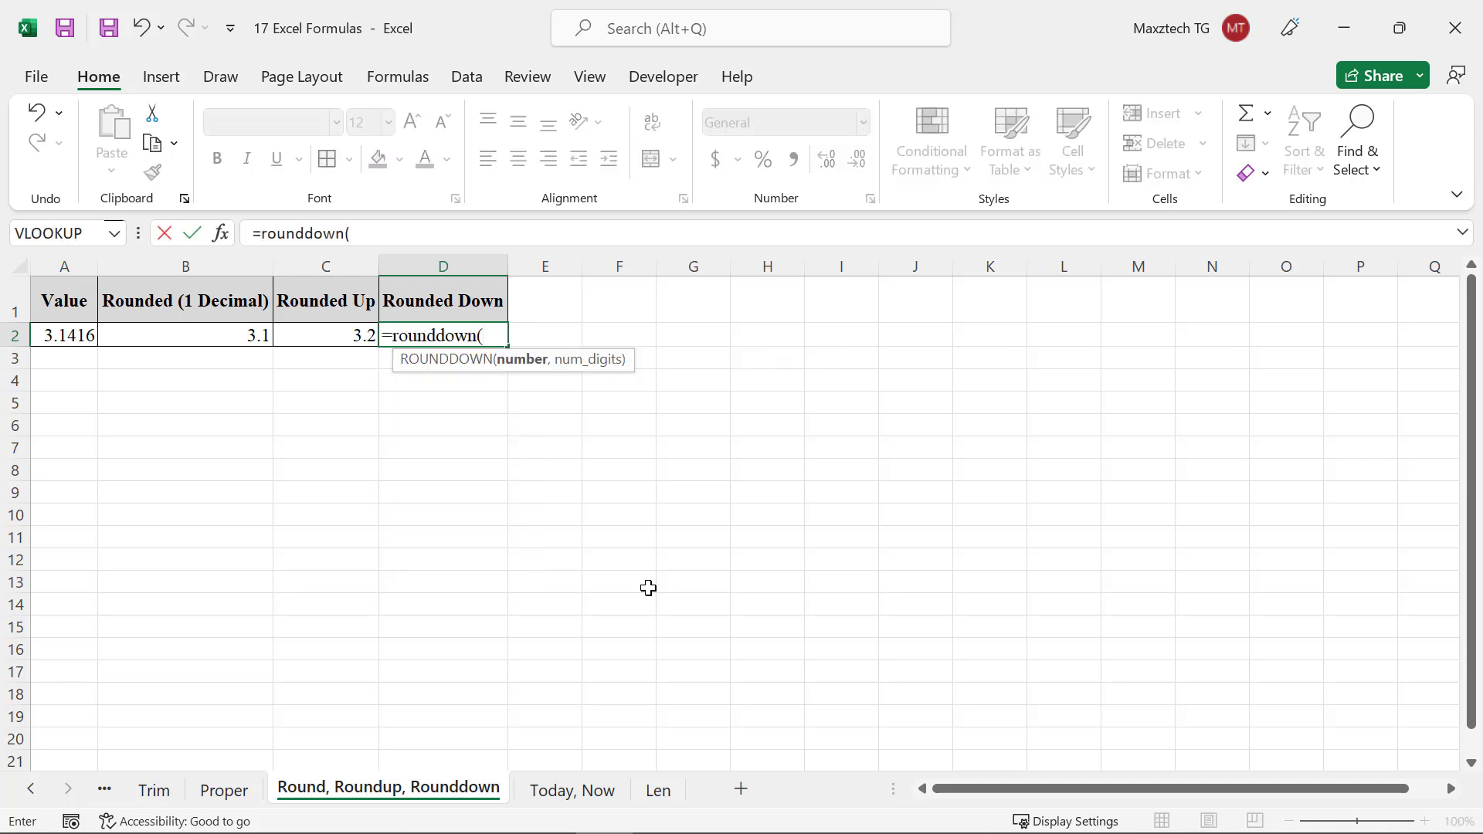
pyautogui.write('A2,')
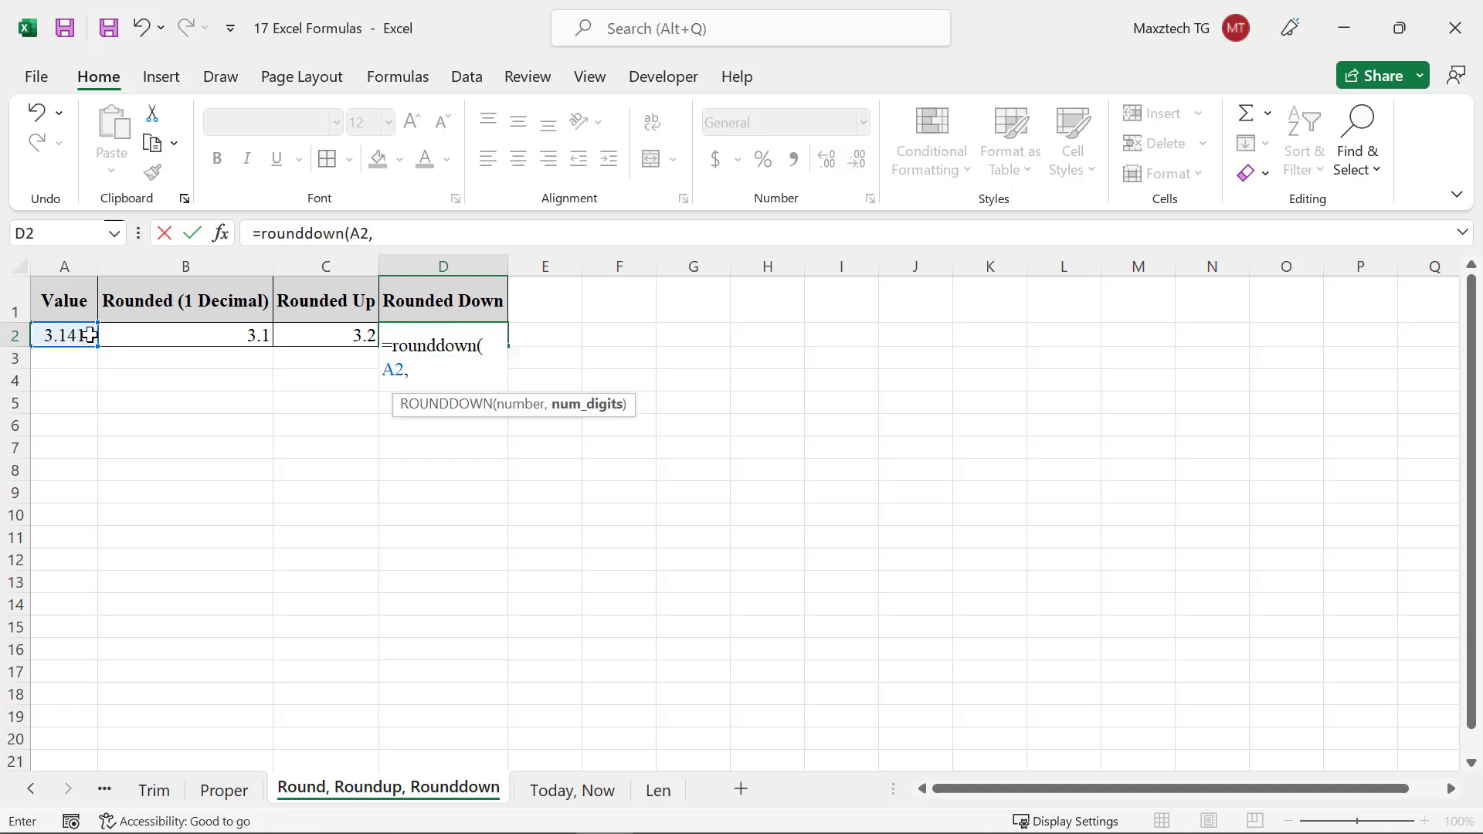
pyautogui.write('1)')
pyautogui.press('Return')
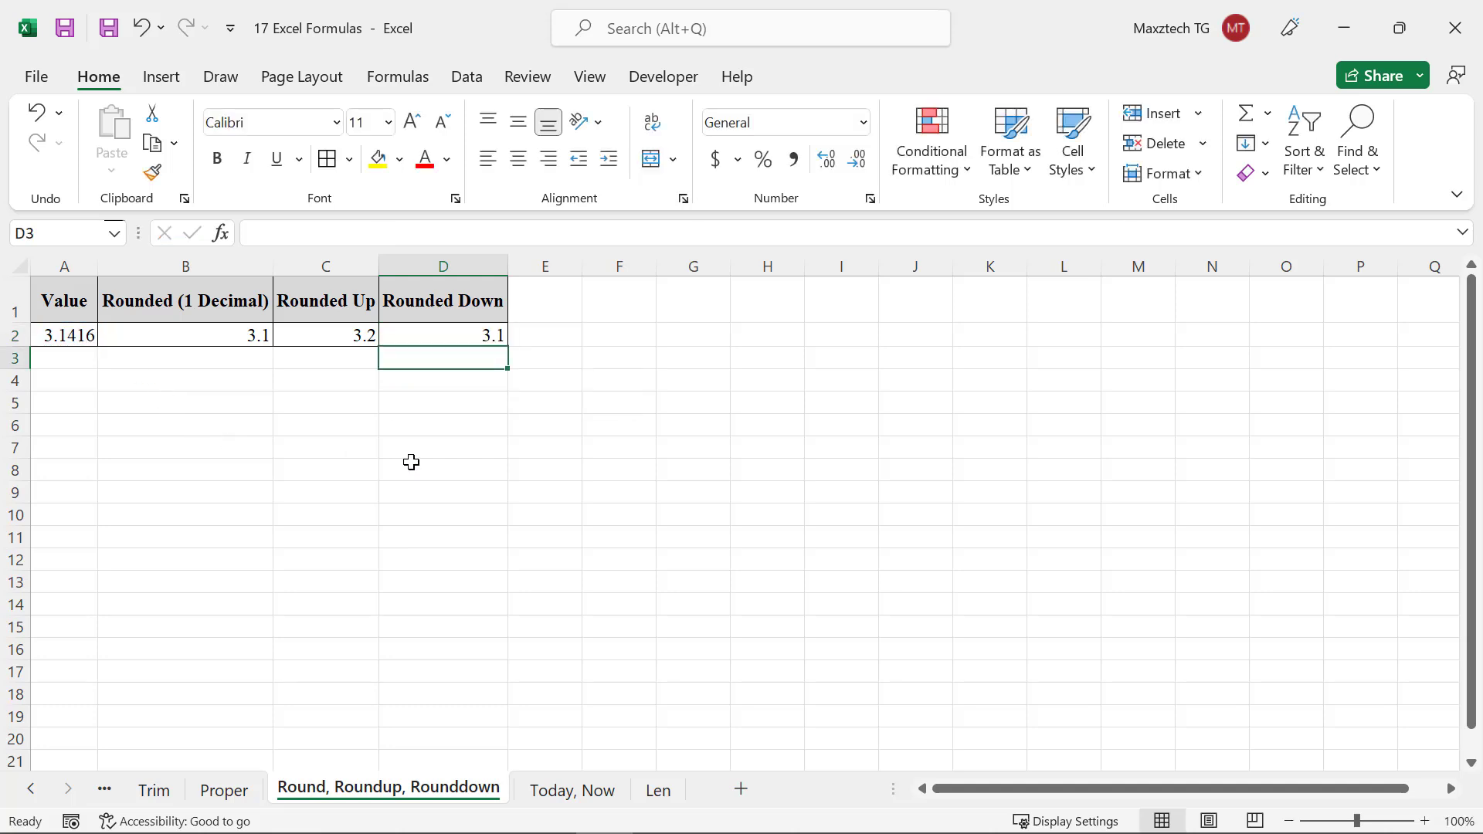
pyautogui.click(407, 462)
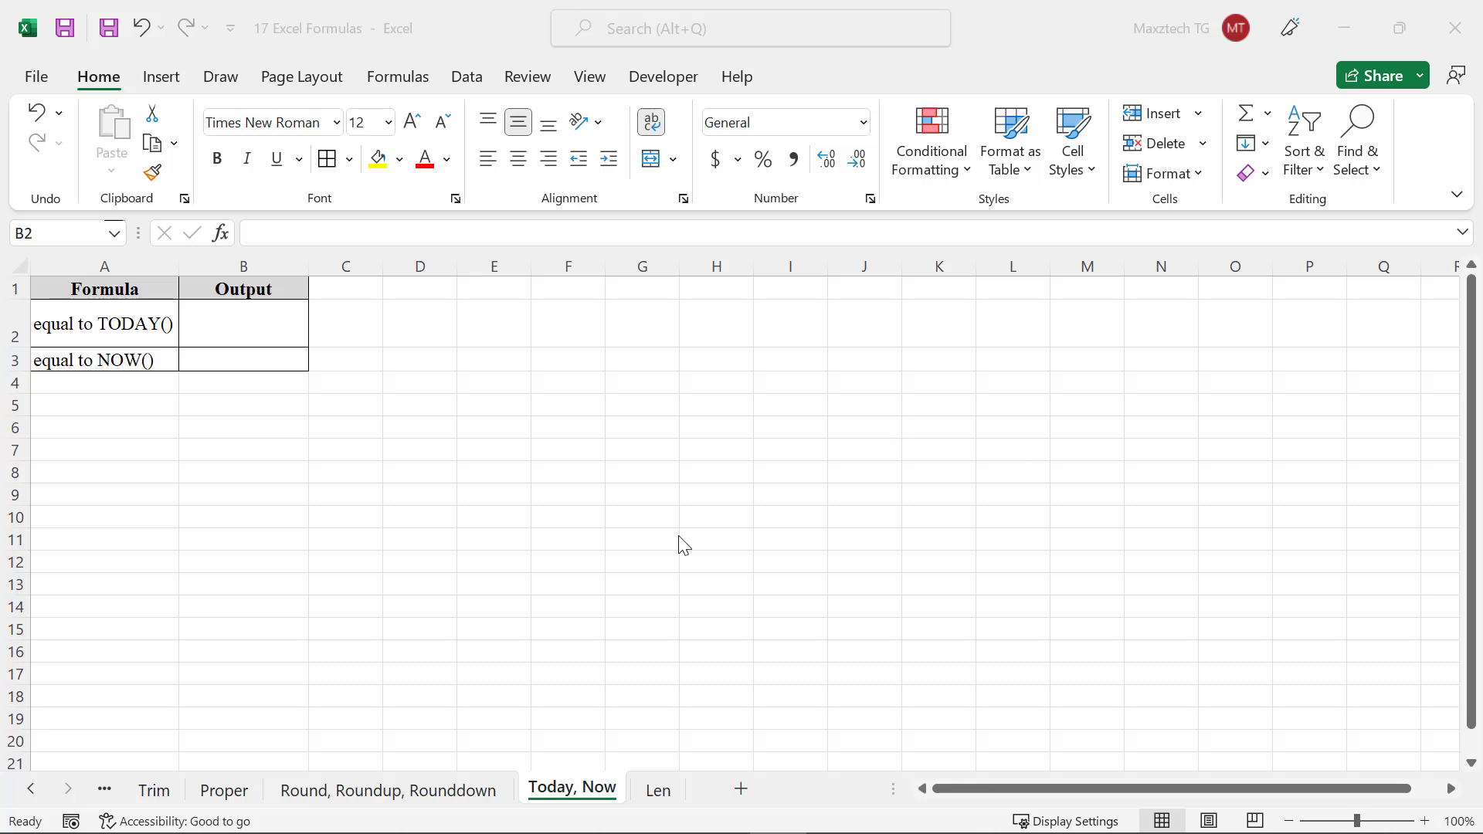
# On the Today, Now sheet, enter =today() in cell B2 to show the current date
pyautogui.click(216, 318)
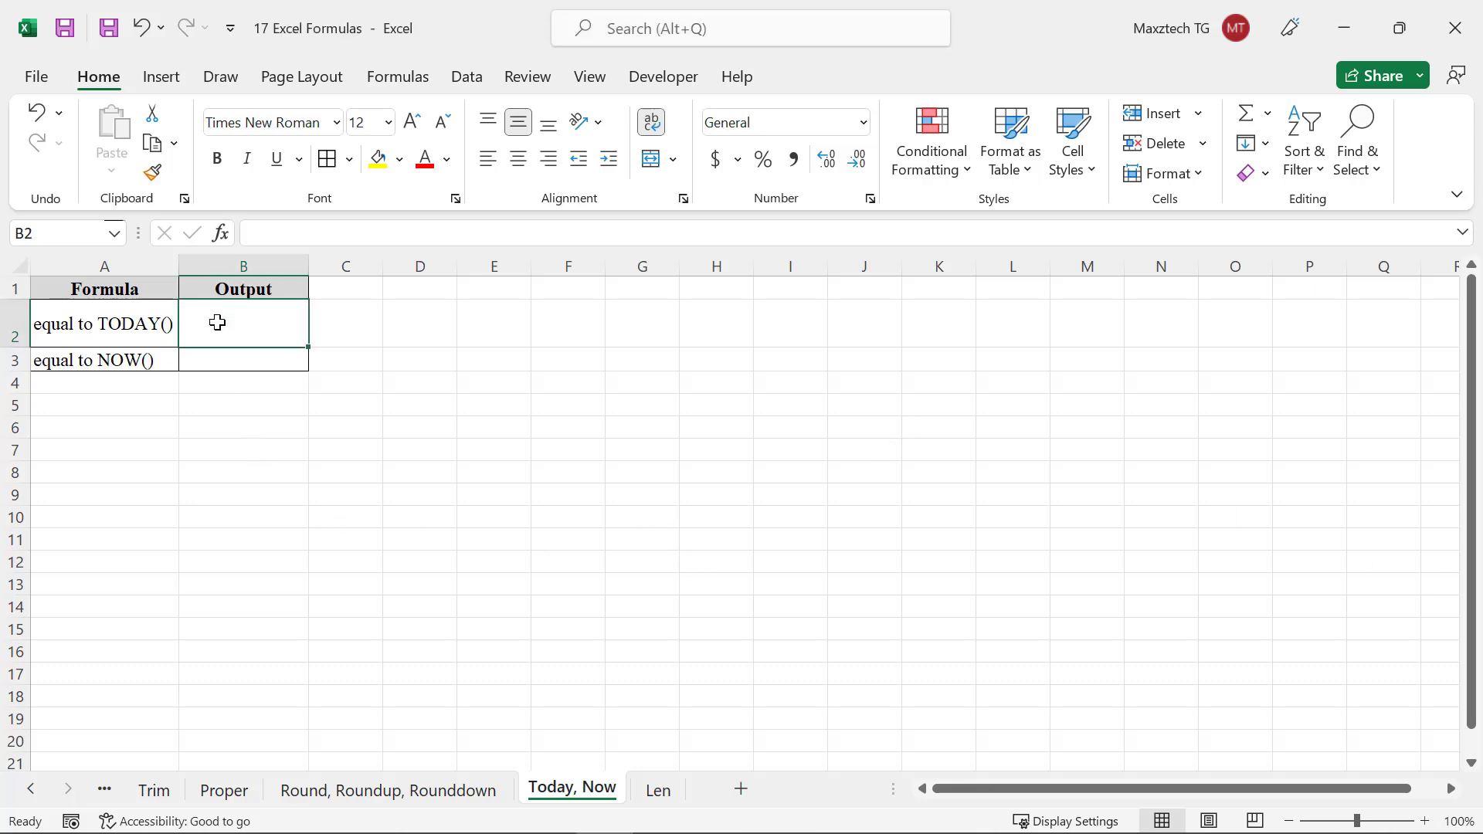
pyautogui.write('=')
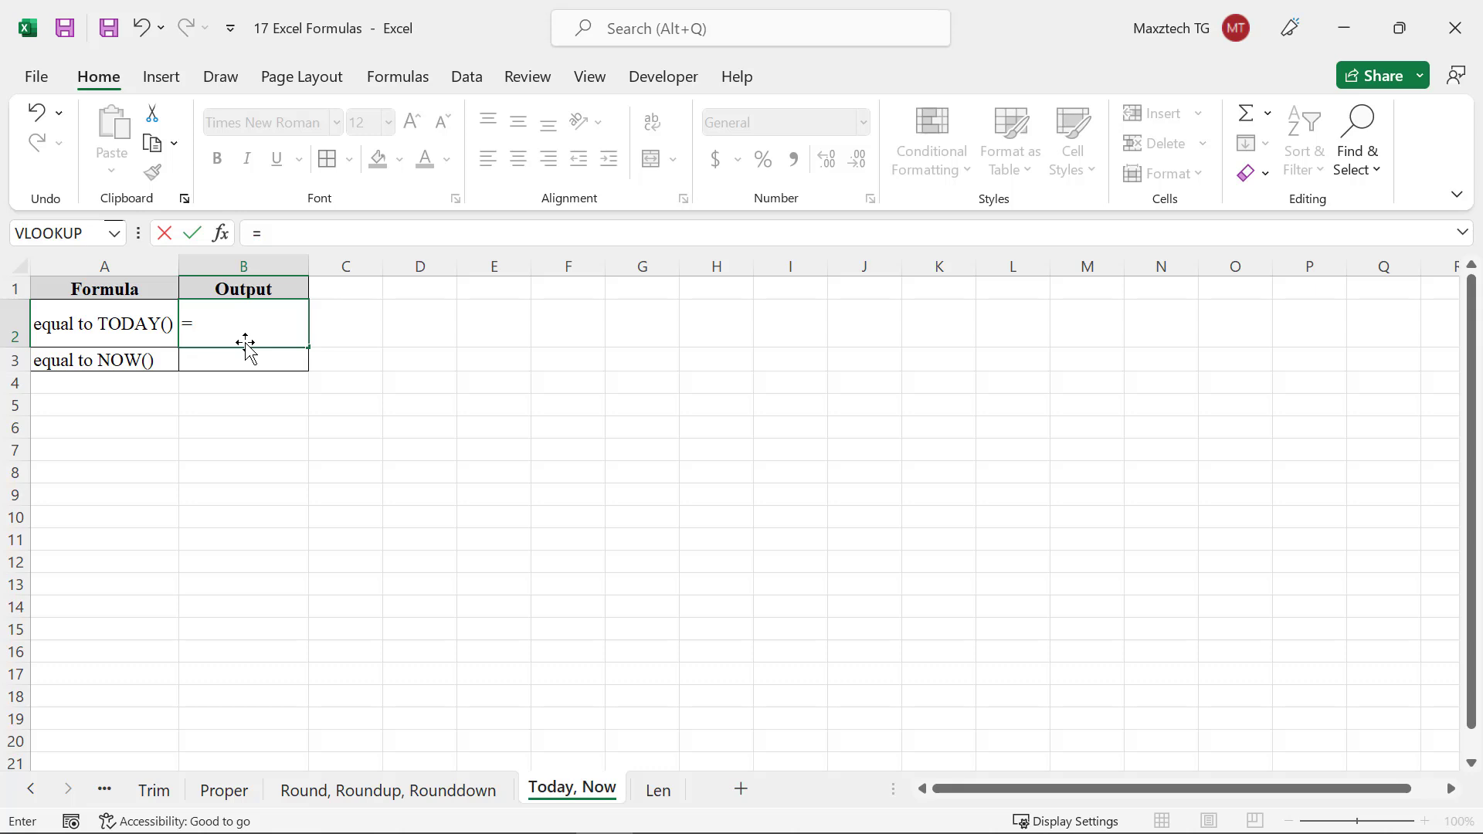
pyautogui.write('today()')
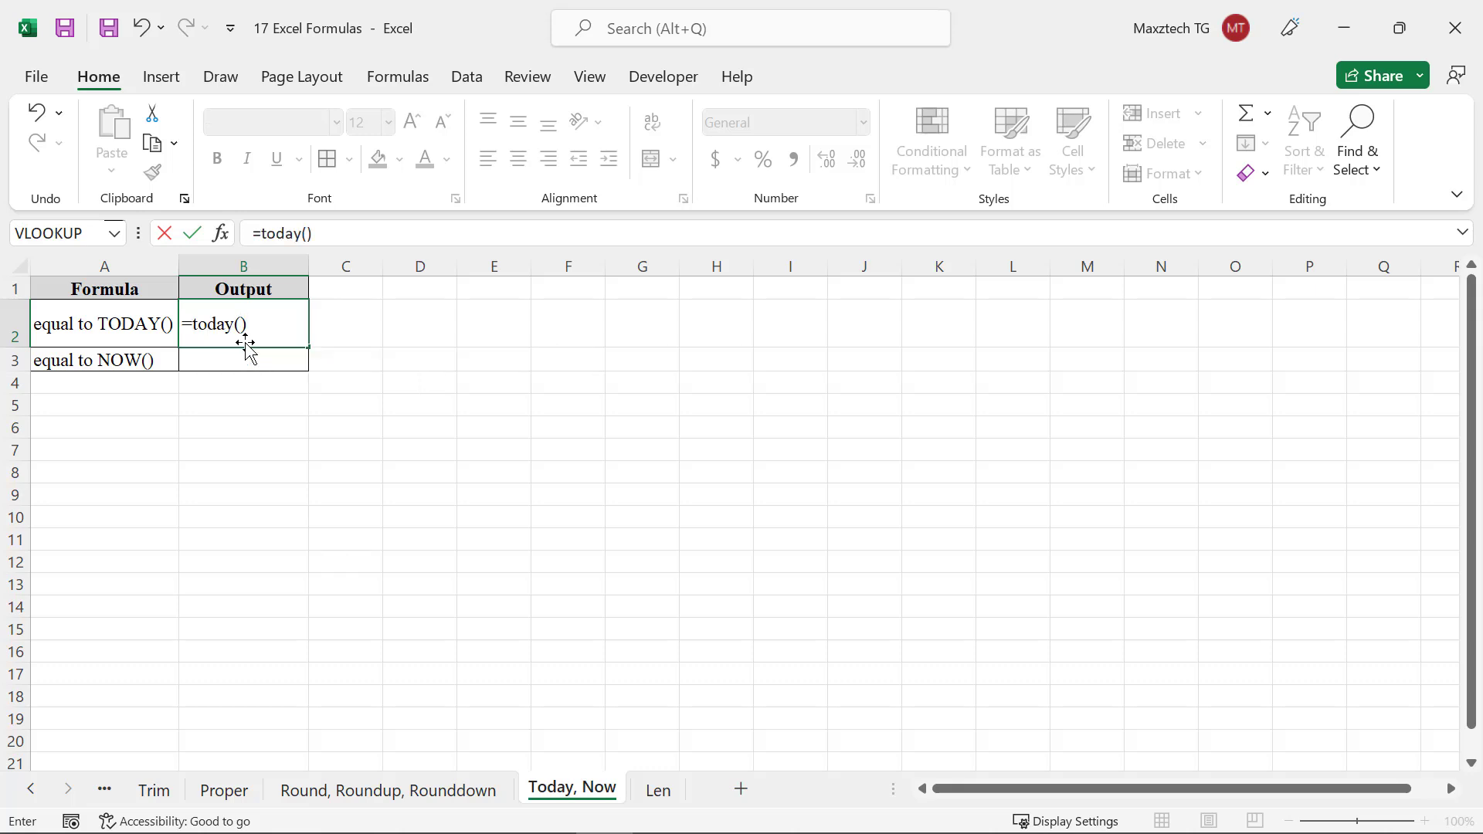
pyautogui.press('Return')
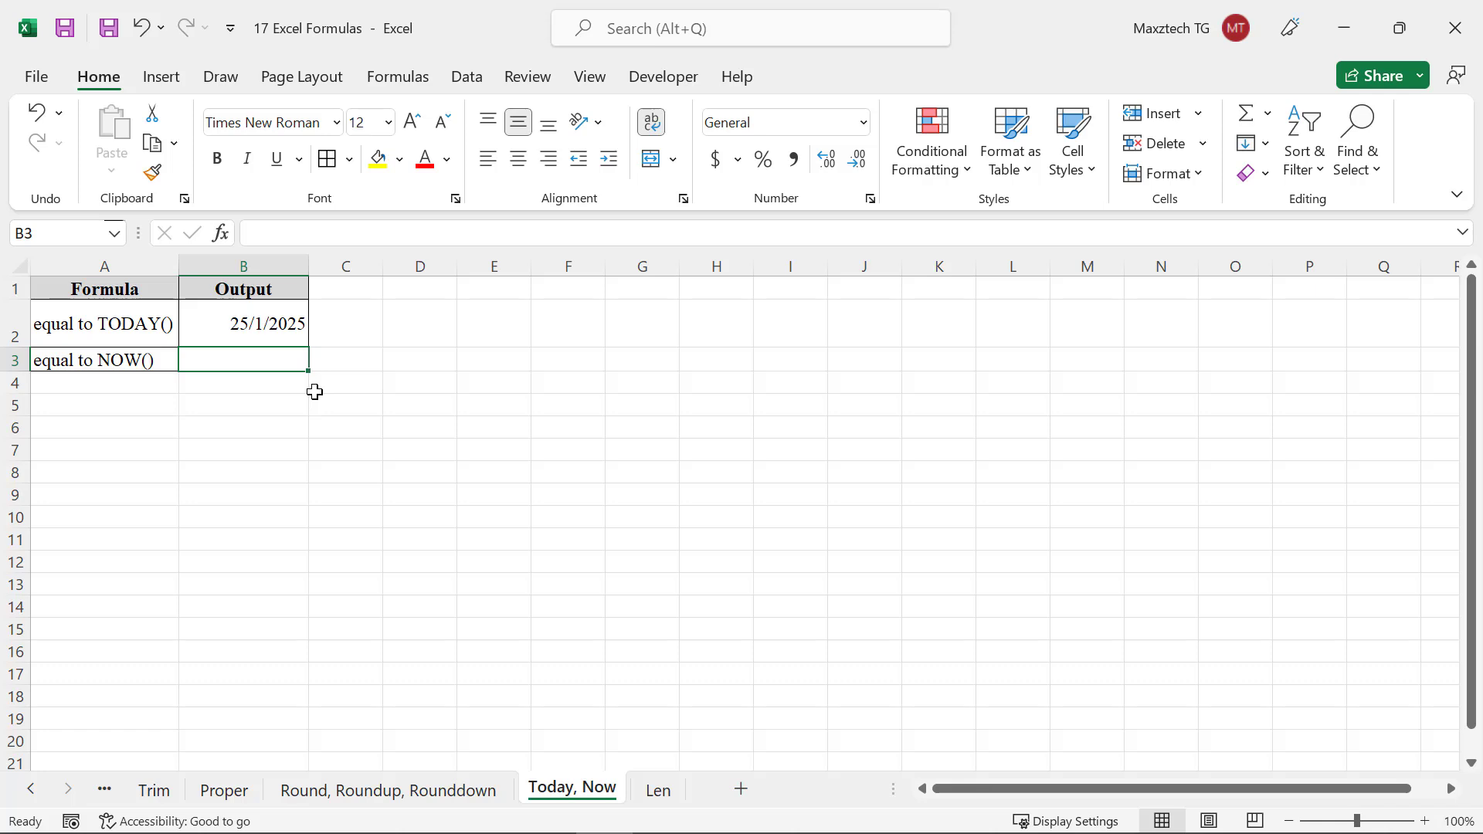
# Enter =now() in cell B3 to show the current date and time
pyautogui.write('=now')
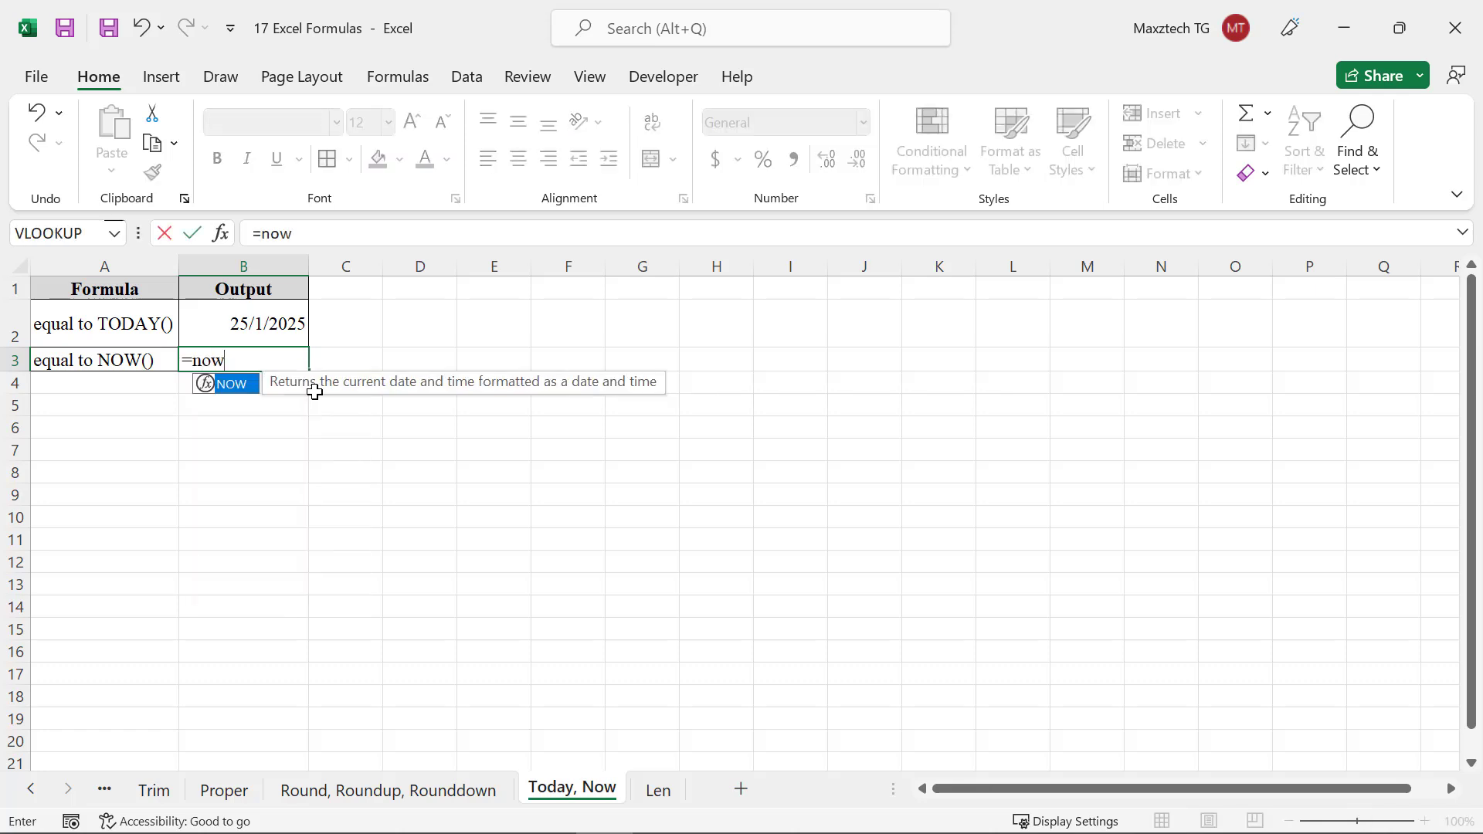
pyautogui.write('()')
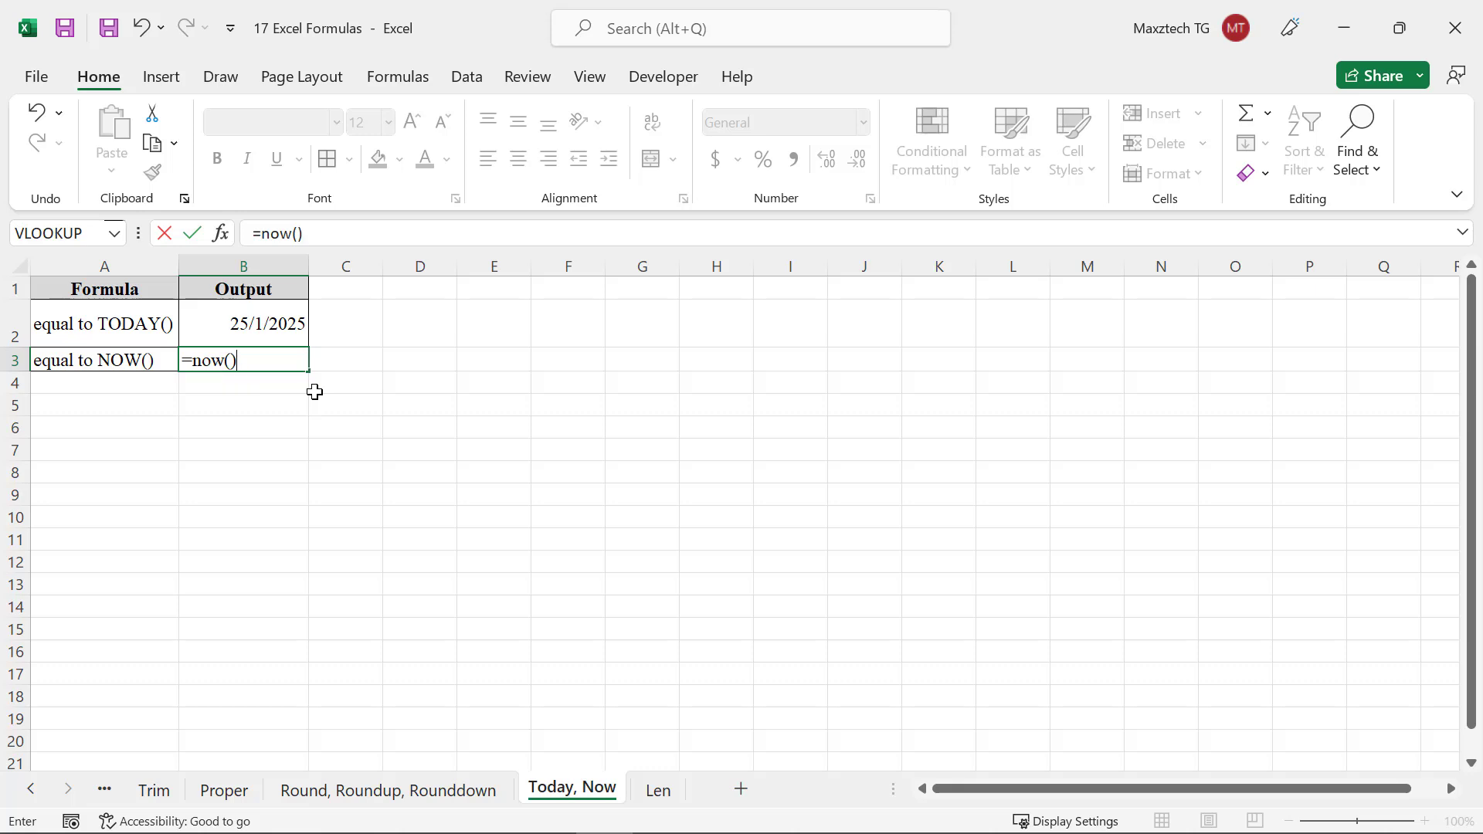
pyautogui.press('Return')
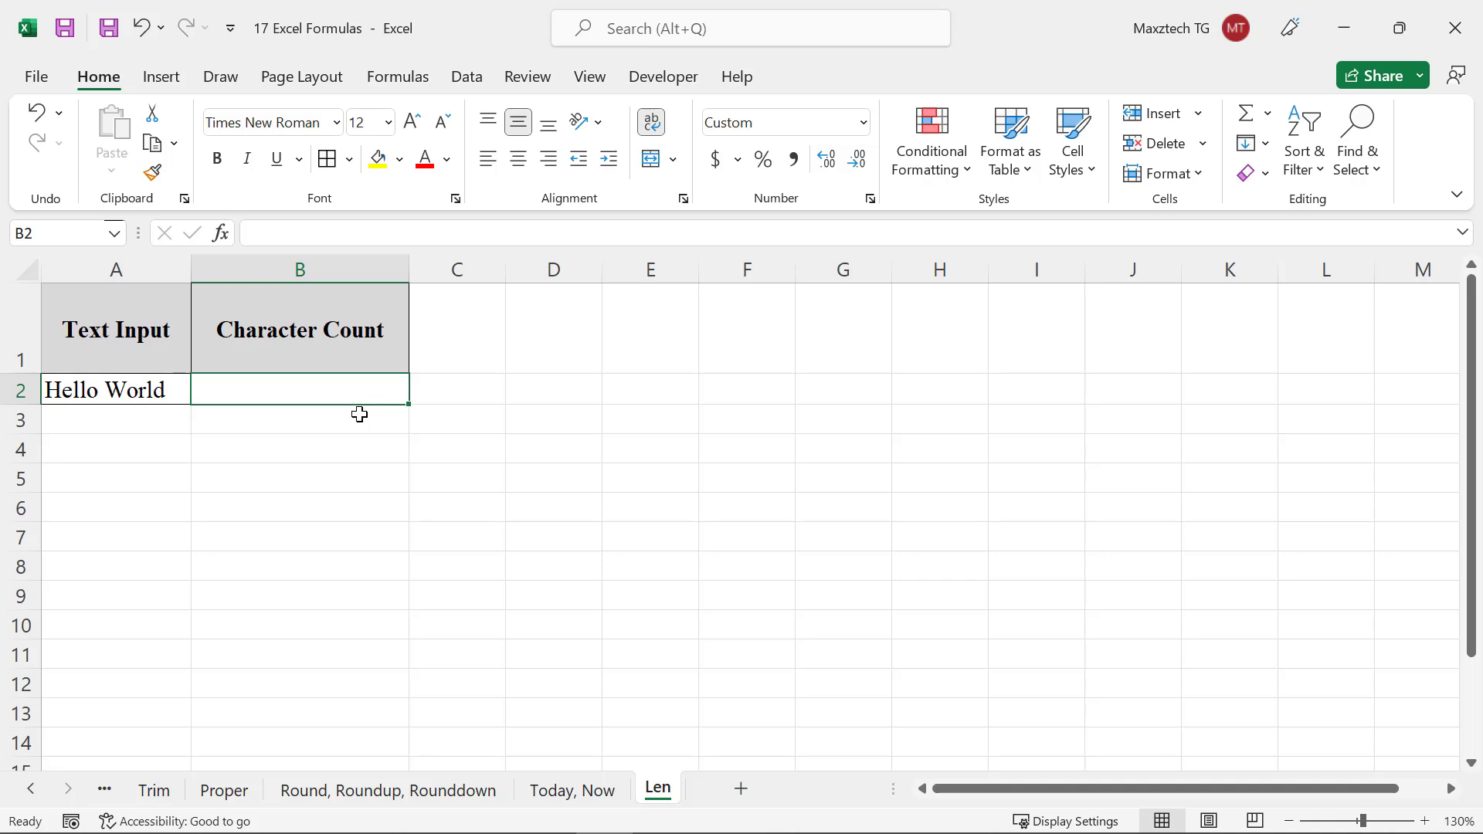
# On the Len sheet, enter =len(A2) in cell B2 to count the text's characters, then reselect B2
pyautogui.write('=')
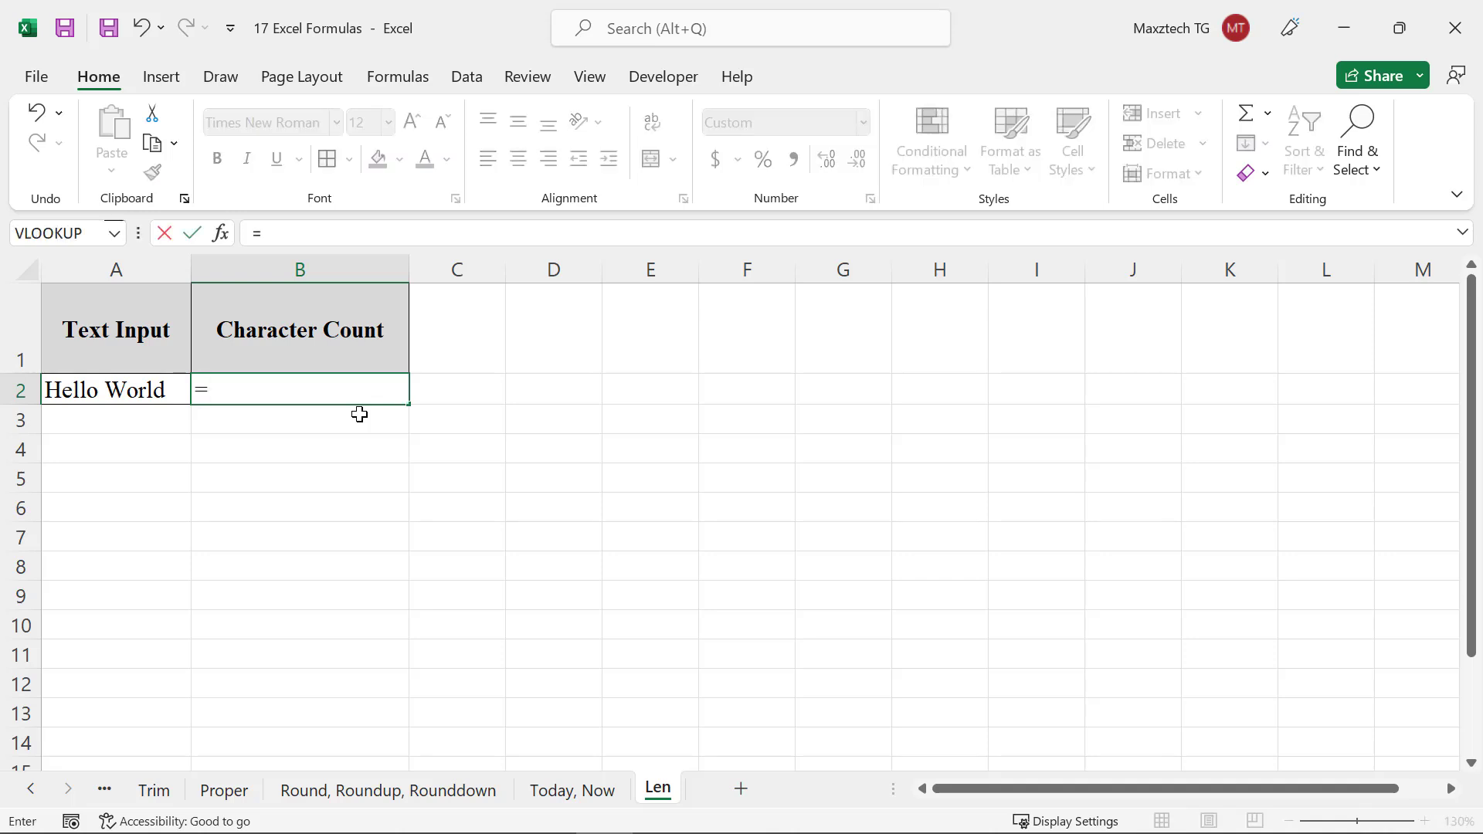
pyautogui.write('len(')
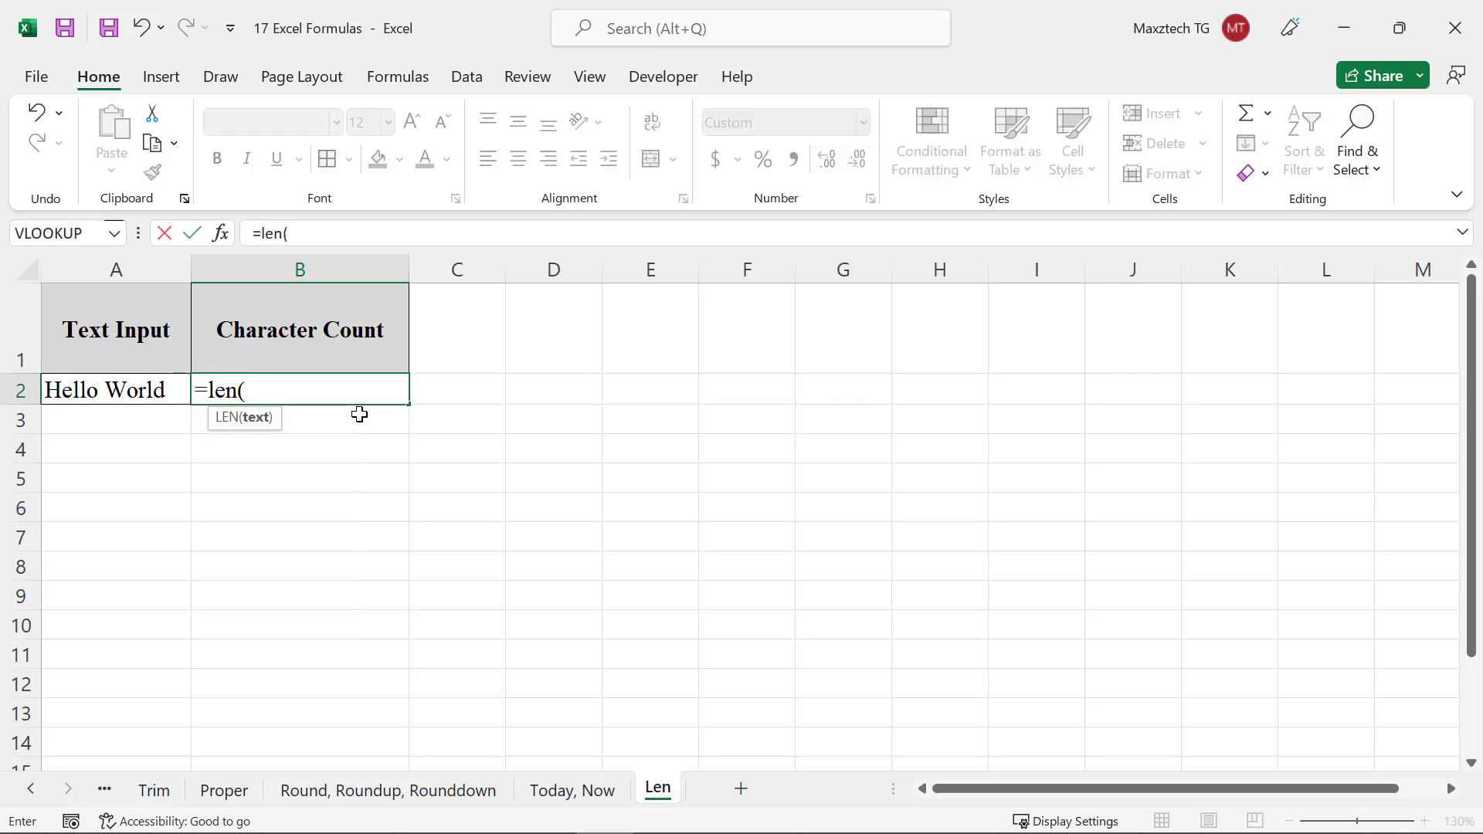
pyautogui.click(163, 387)
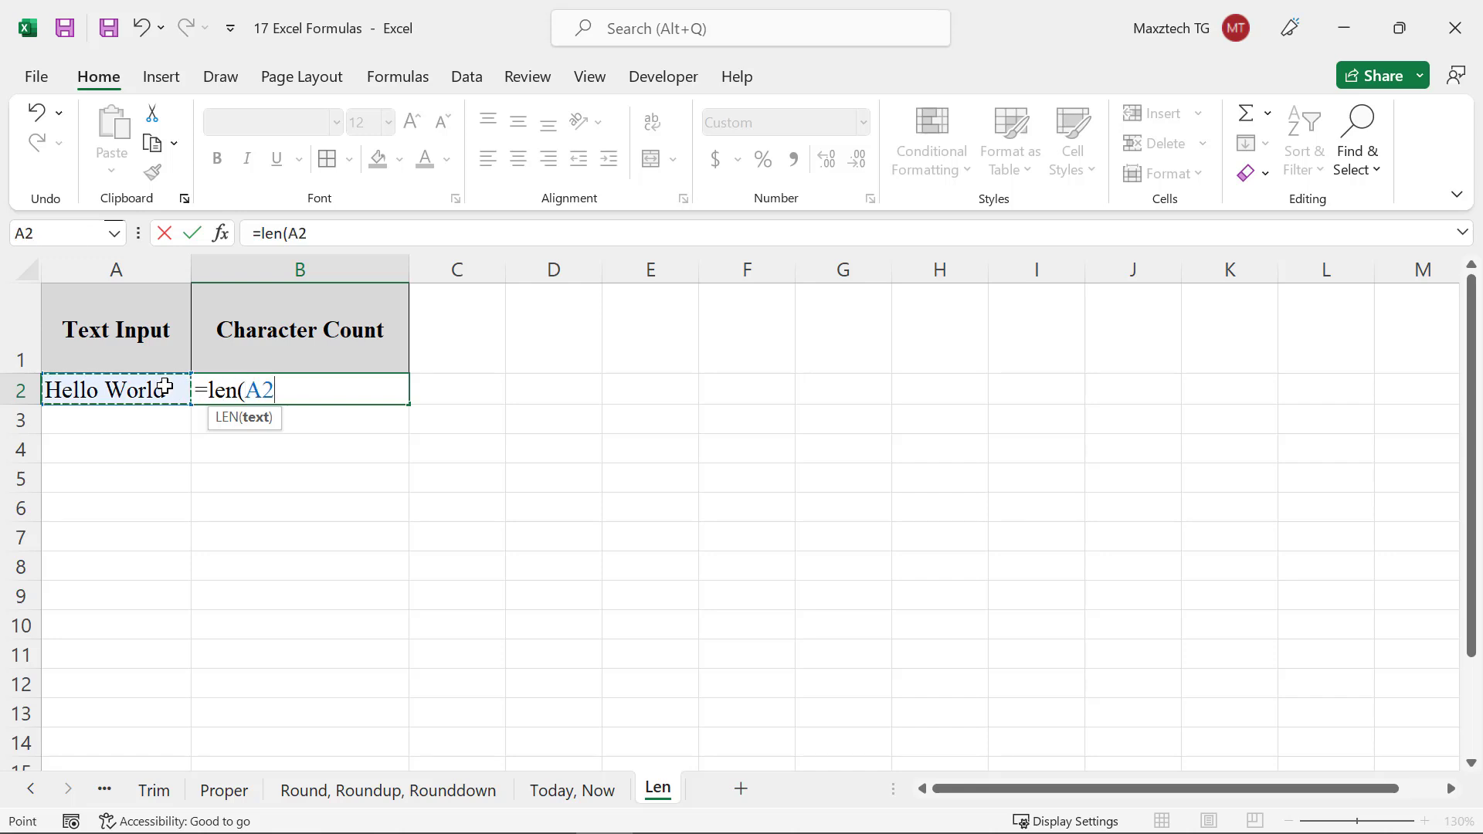
pyautogui.write(')')
pyautogui.press('Return')
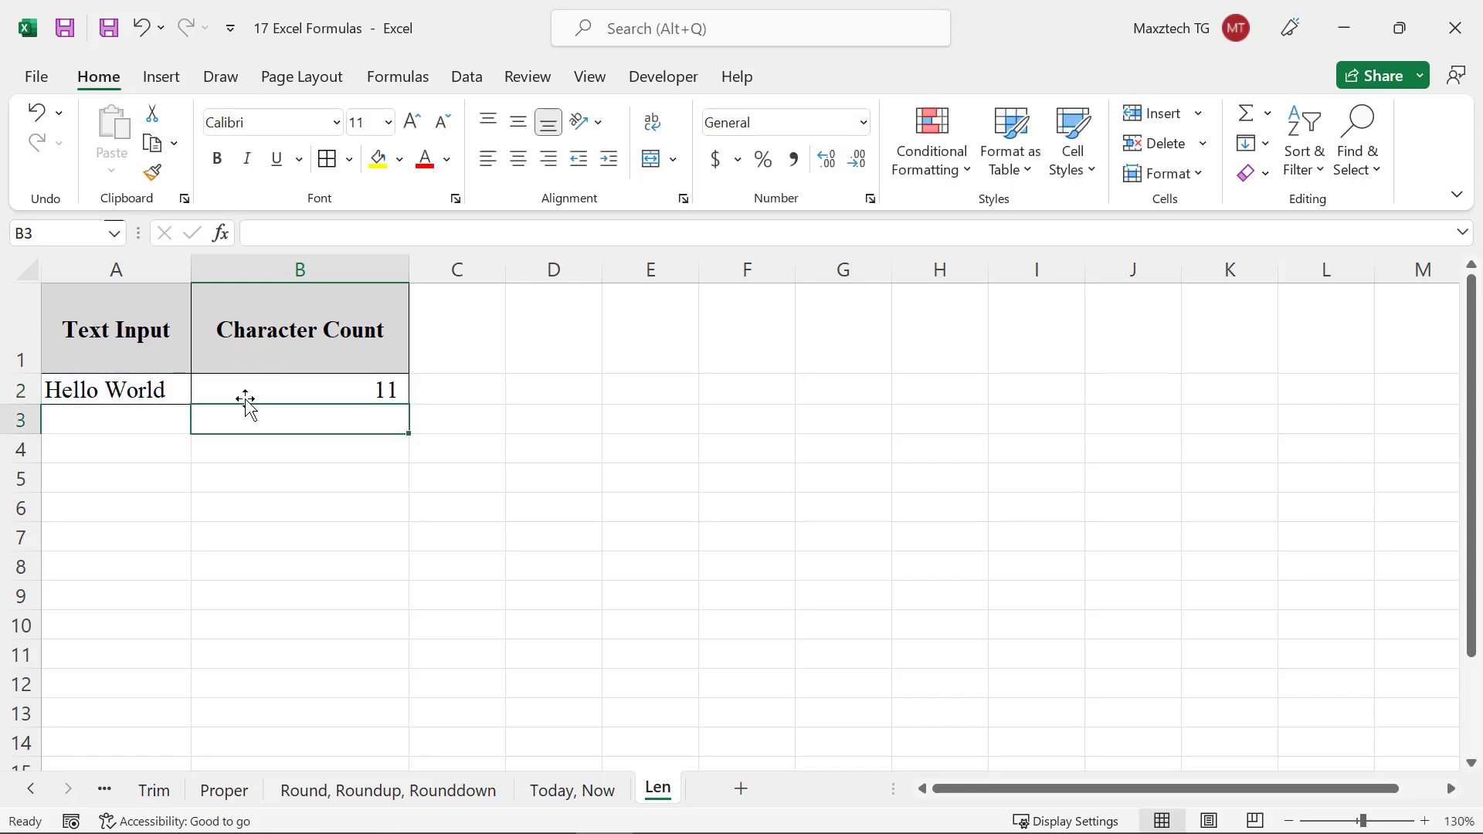
pyautogui.click(301, 384)
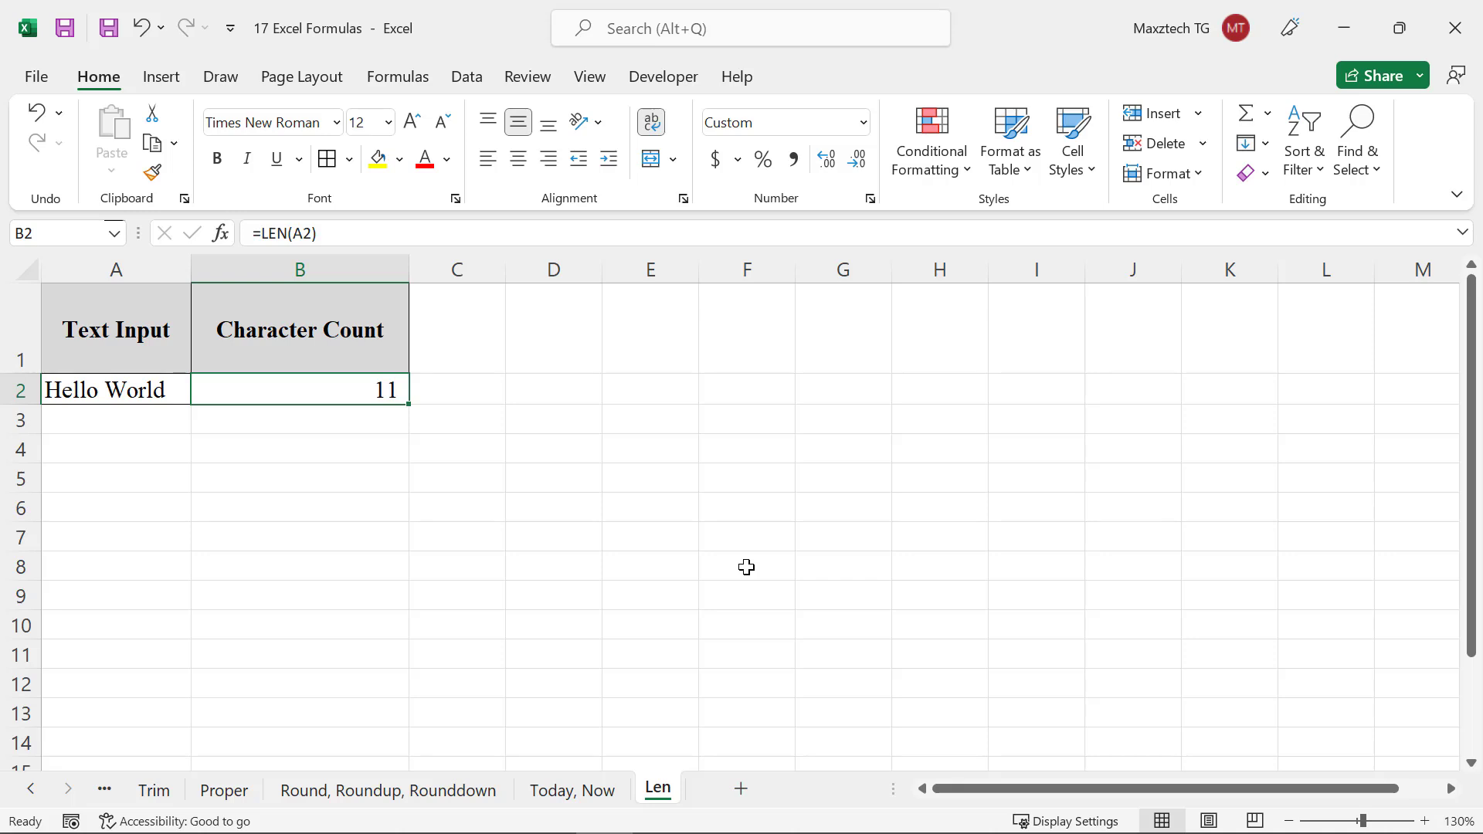